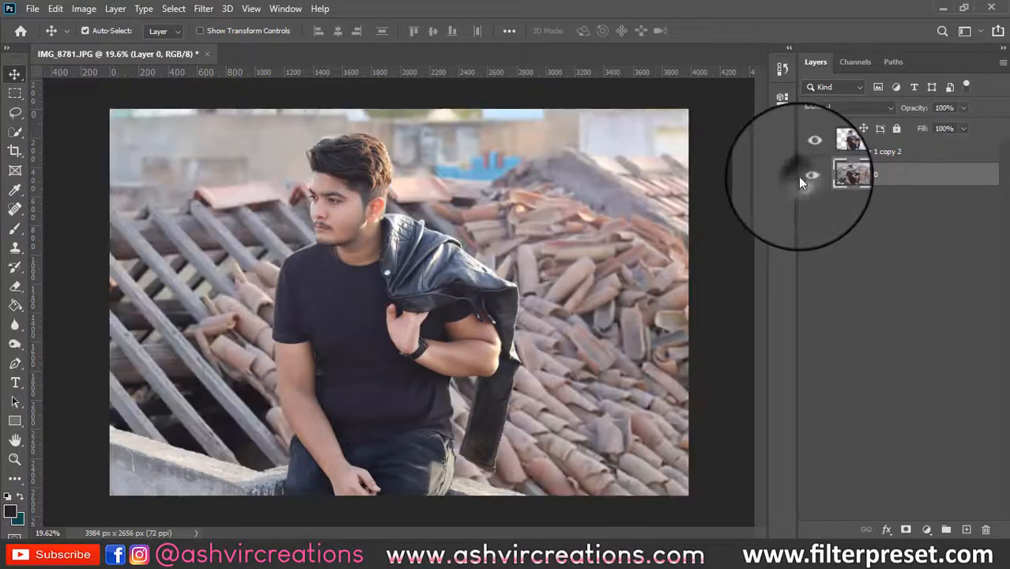
- Open the t4 image from the Desktop and bring it into the IMG_8781 document, directly behind the cut-out man
{"action": "left_click", "coordinate": [33, 10]}
{"action": "left_click", "coordinate": [41, 37]}
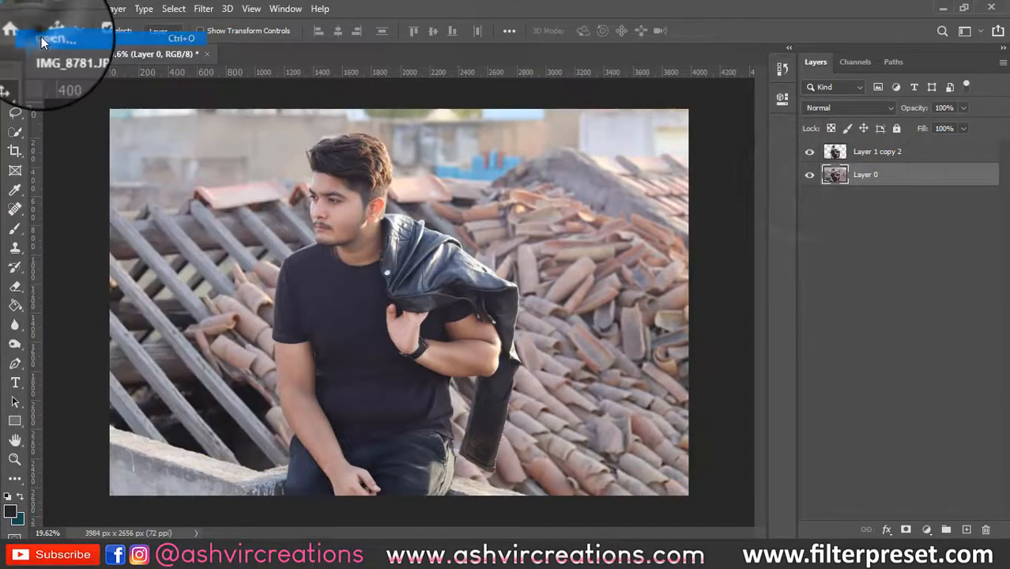
{"action": "left_click", "coordinate": [450, 312]}
{"action": "scroll", "coordinate": [450, 312], "scroll_direction": "down", "scroll_amount": 5}
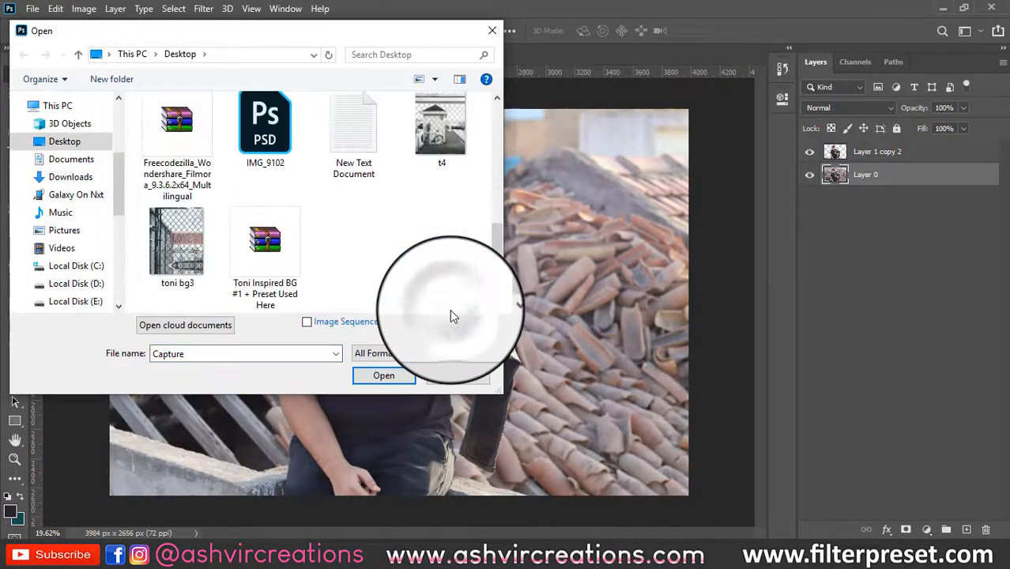
{"action": "left_click", "coordinate": [433, 145]}
{"action": "double_click", "coordinate": [434, 145]}
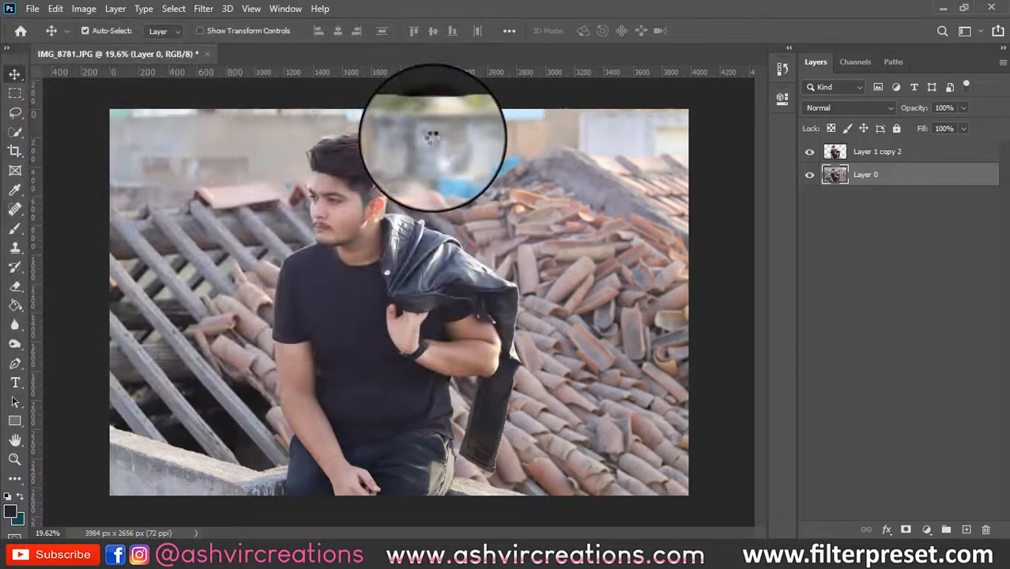
{"action": "left_click_drag", "start_coordinate": [405, 135], "coordinate": [321, 186]}
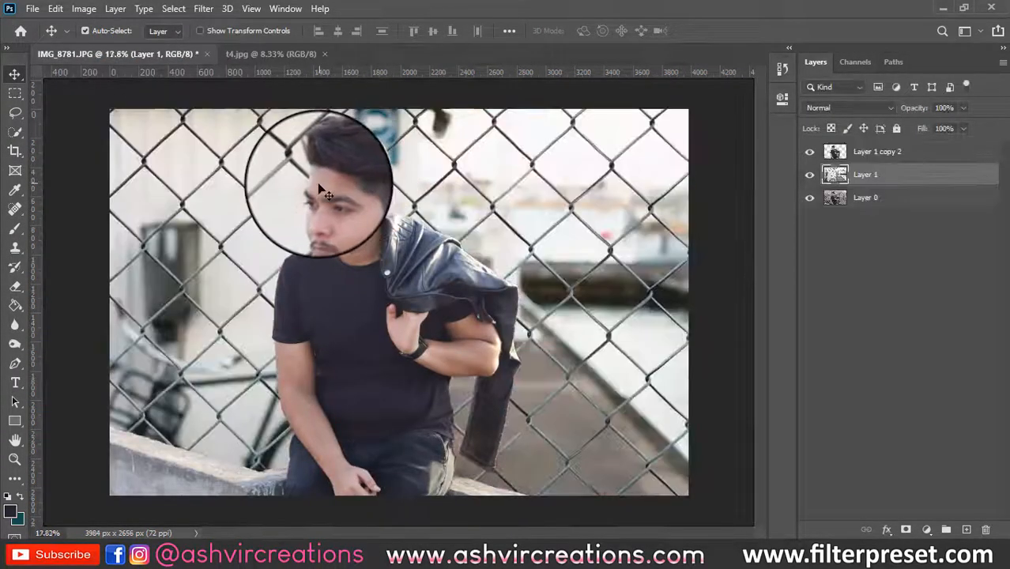
- Scale the fence background layer to 61.60% and align it with the lower-left corner of the photo
{"action": "scroll", "coordinate": [320, 190], "scroll_direction": "down", "scroll_amount": 3}
{"action": "left_click", "coordinate": [56, 8]}
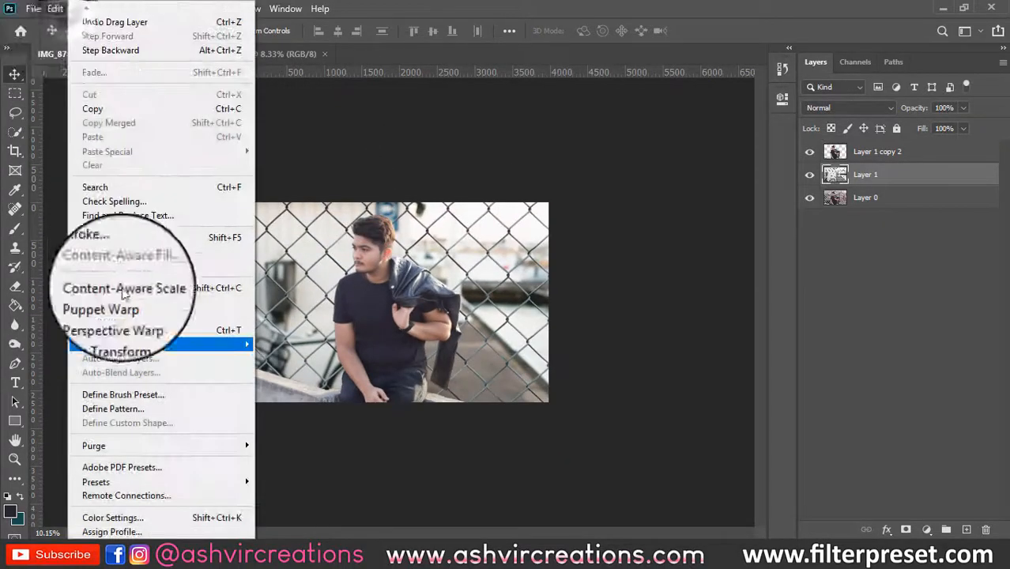
{"action": "left_click", "coordinate": [118, 330]}
{"action": "scroll", "coordinate": [126, 336], "scroll_direction": "down", "scroll_amount": 2}
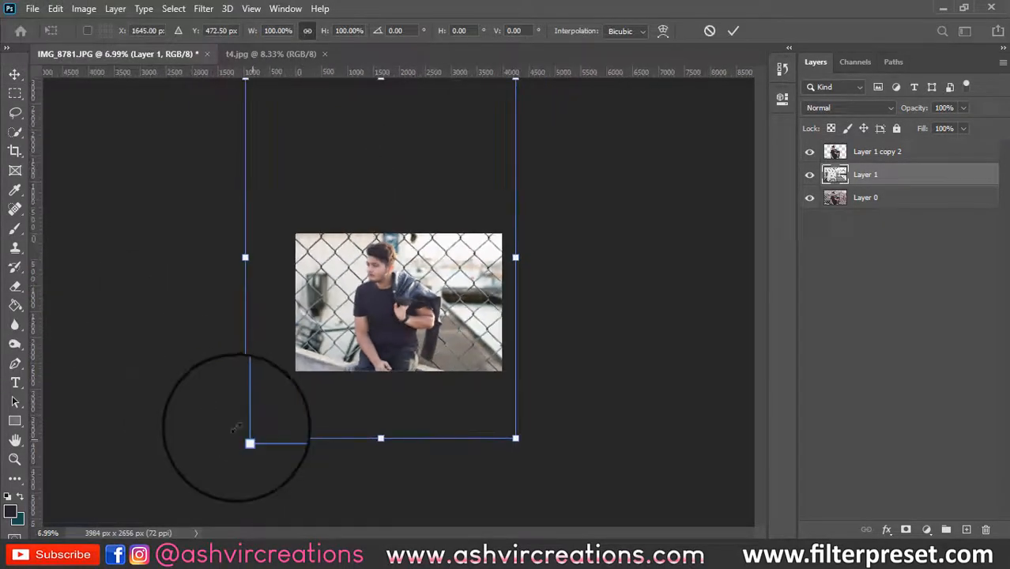
{"action": "left_click_drag", "start_coordinate": [248, 436], "coordinate": [320, 384]}
{"action": "scroll", "coordinate": [318, 310], "scroll_direction": "up", "scroll_amount": 3}
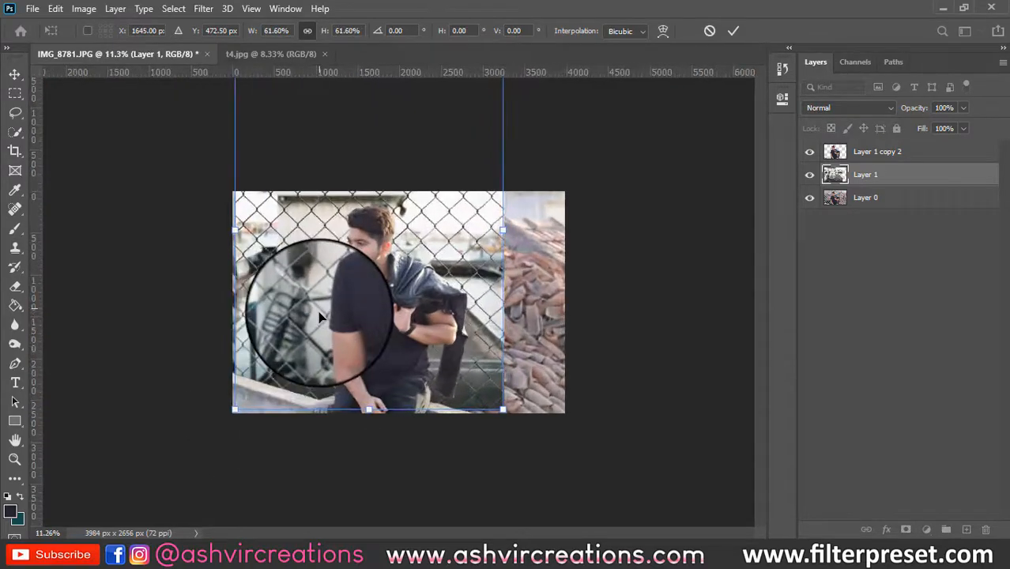
{"action": "left_click_drag", "start_coordinate": [319, 316], "coordinate": [383, 269]}
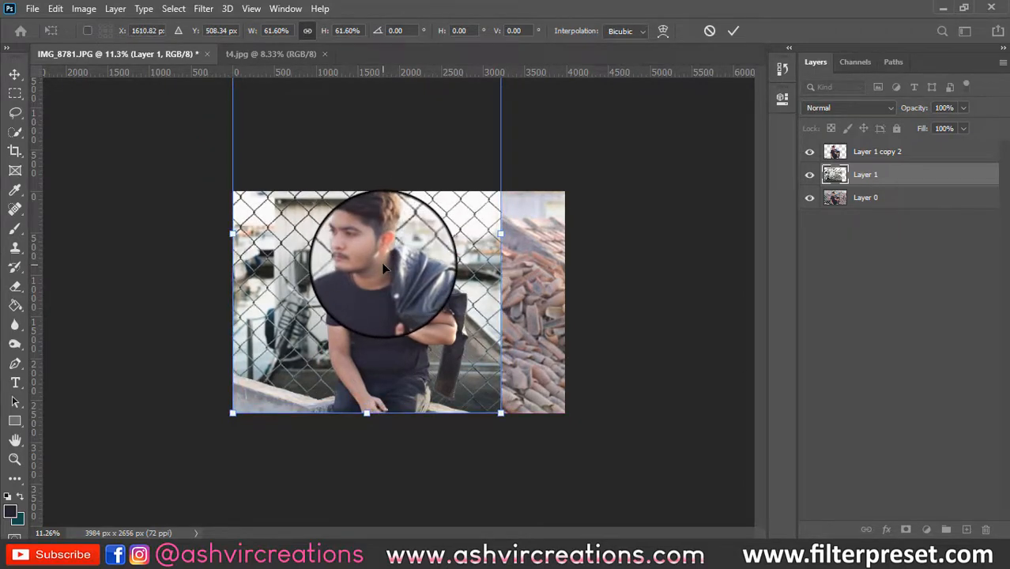
- Enlarge the fence background to about 64.04% from its lower-left corner and apply the transform
{"action": "scroll", "coordinate": [384, 269], "scroll_direction": "down", "scroll_amount": 2}
{"action": "scroll", "coordinate": [384, 268], "scroll_direction": "up", "scroll_amount": 3}
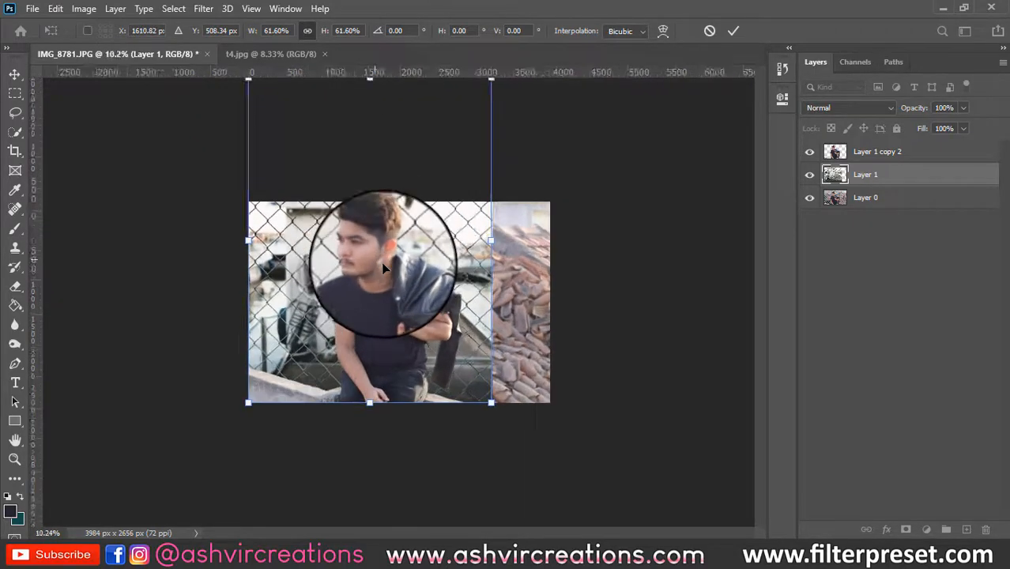
{"action": "scroll", "coordinate": [384, 269], "scroll_direction": "down", "scroll_amount": 1}
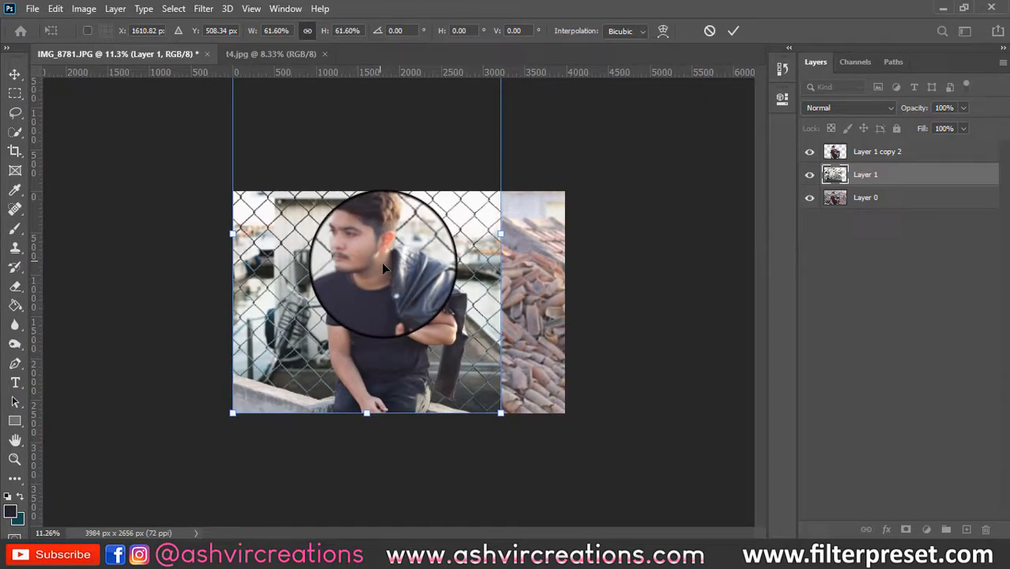
{"action": "scroll", "coordinate": [383, 269], "scroll_direction": "down", "scroll_amount": 1}
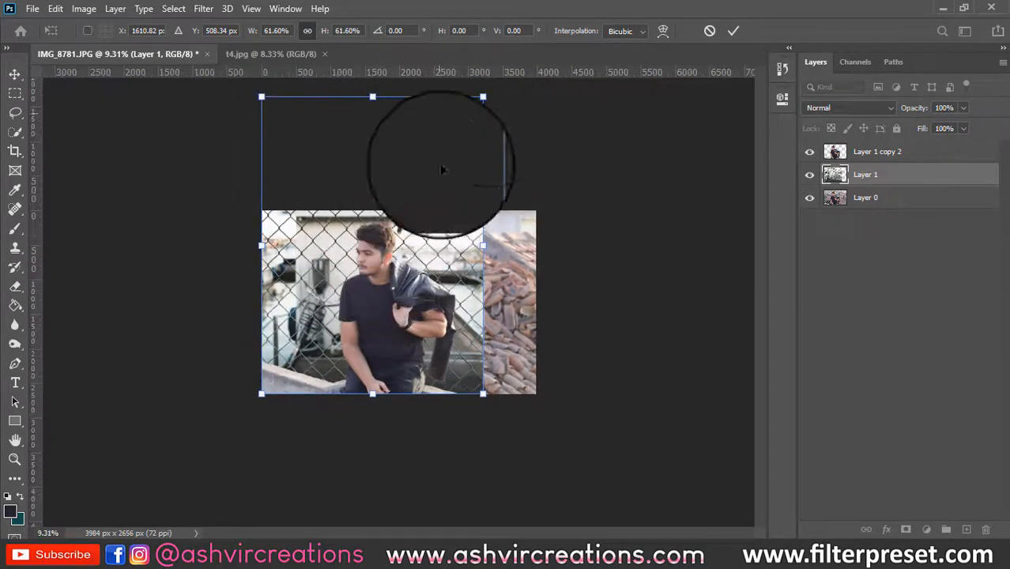
{"action": "left_click_drag", "start_coordinate": [484, 96], "coordinate": [493, 87]}
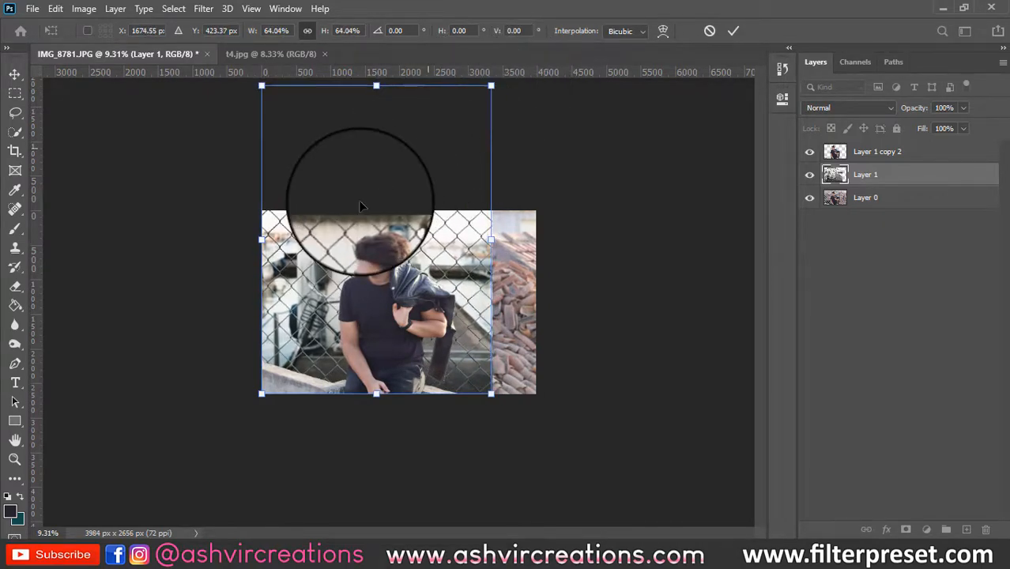
{"action": "key", "text": "ctrl+plus"}
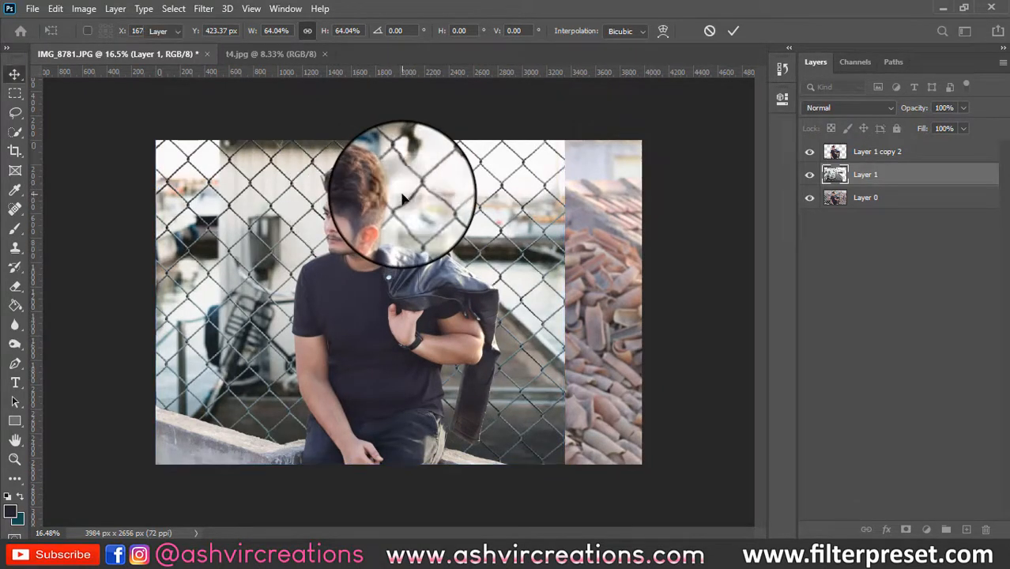
{"action": "key", "text": "Return"}
- Load the fence background layer's outline as a selection and crop the canvas to it
{"action": "left_click", "coordinate": [830, 176], "text": "ctrl"}
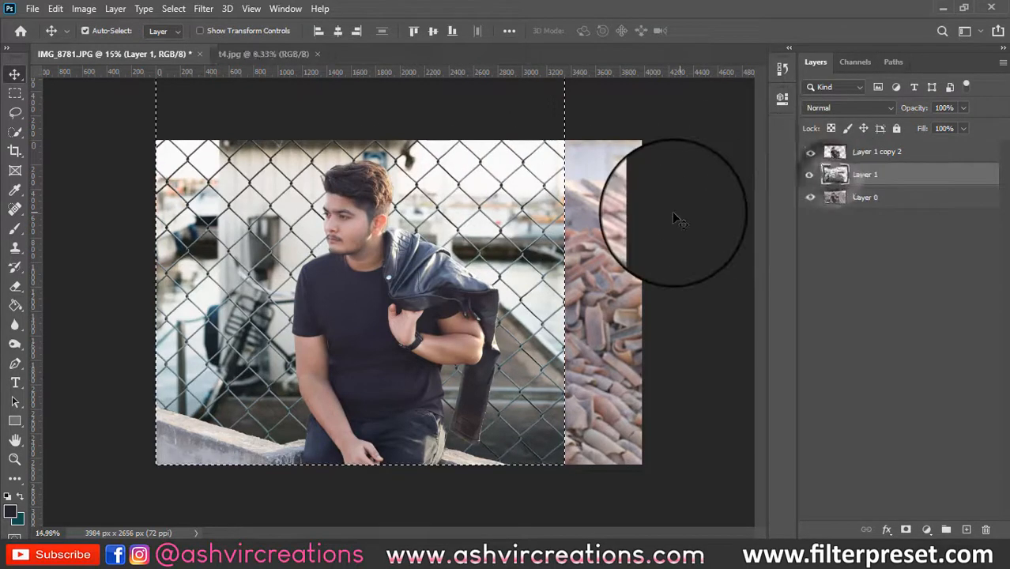
{"action": "key", "text": "ctrl+minus"}
{"action": "key", "text": "ctrl+minus"}
{"action": "key", "text": "c"}
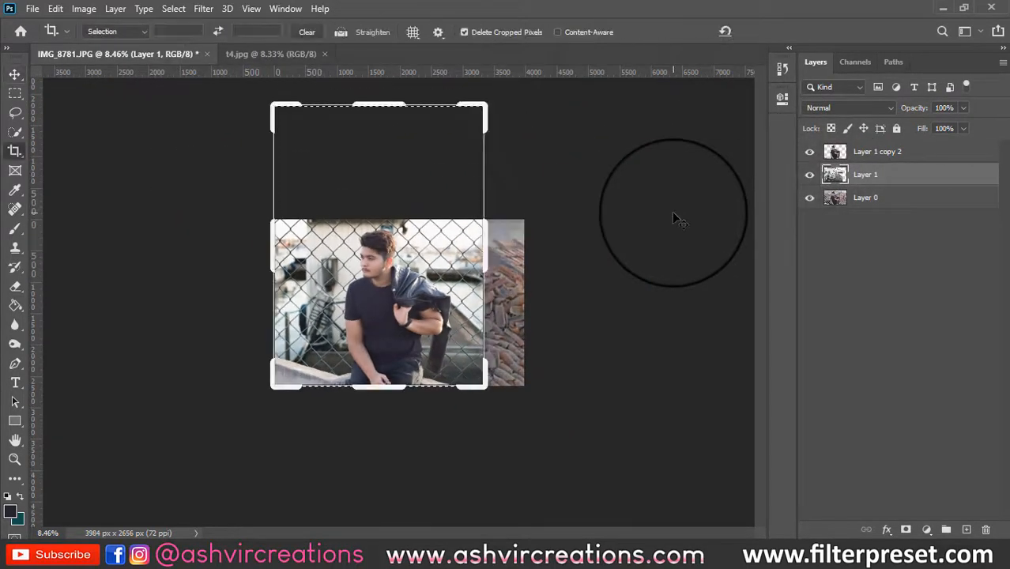
{"action": "key", "text": "Return"}
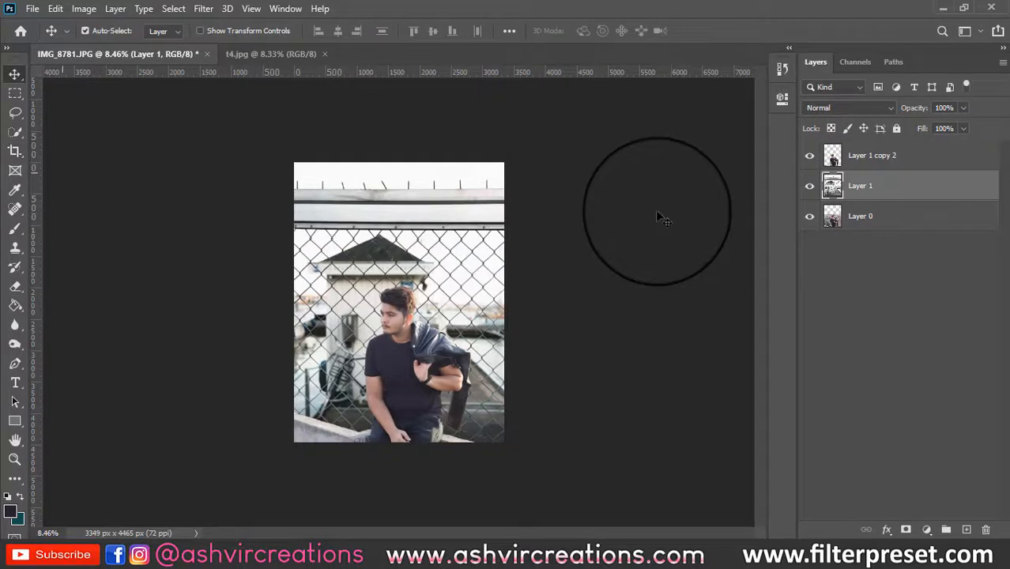
- Crop the image to the 4:5 (8:10) ratio, trimming the excess from the top and keeping the bottom edge
{"action": "left_click", "coordinate": [15, 151]}
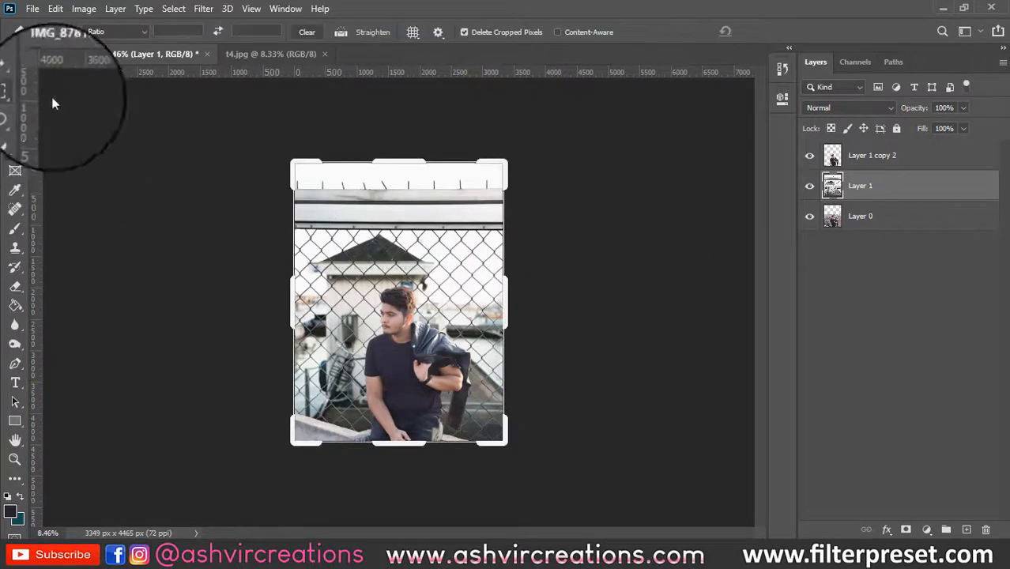
{"action": "left_click", "coordinate": [103, 30]}
{"action": "left_click", "coordinate": [113, 99]}
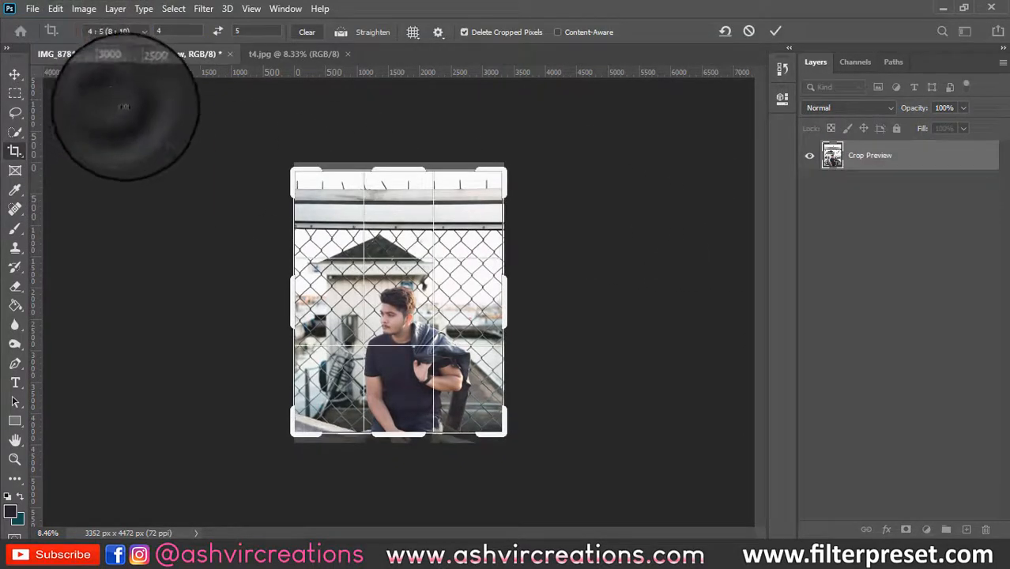
{"action": "left_click_drag", "start_coordinate": [466, 298], "coordinate": [470, 296]}
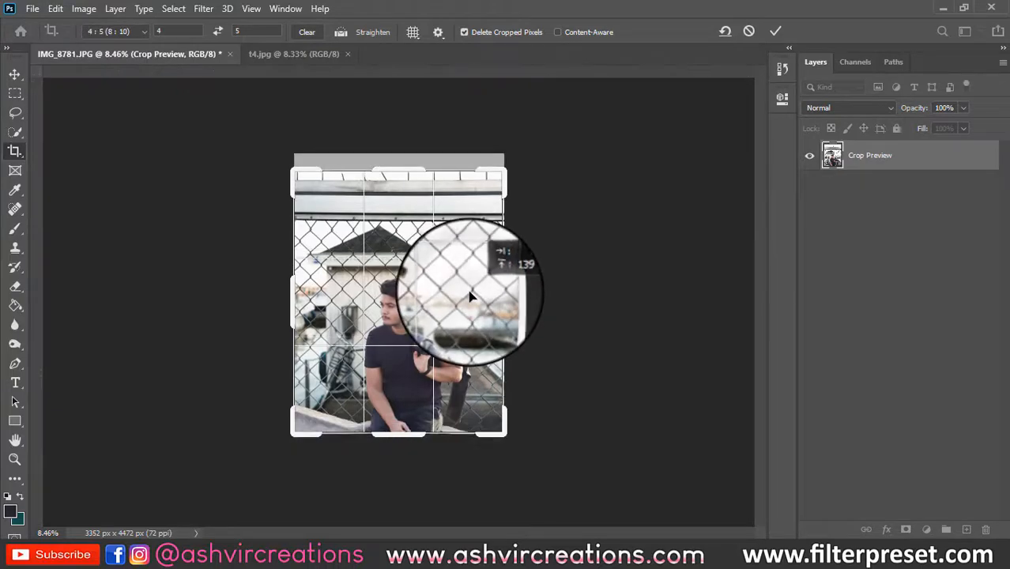
{"action": "key", "text": "ctrl+r"}
{"action": "key", "text": "ctrl+0"}
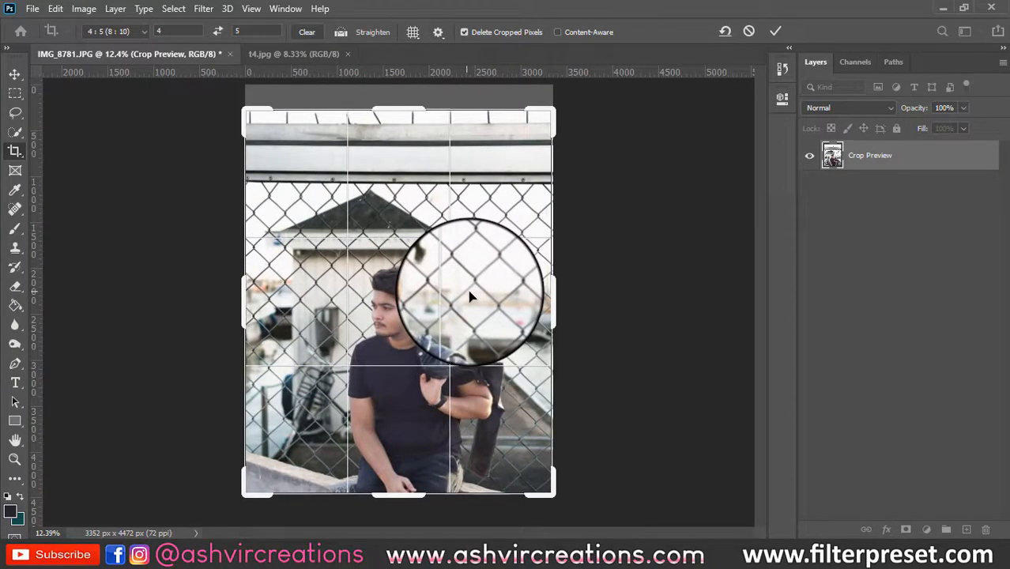
{"action": "key", "text": "Return"}
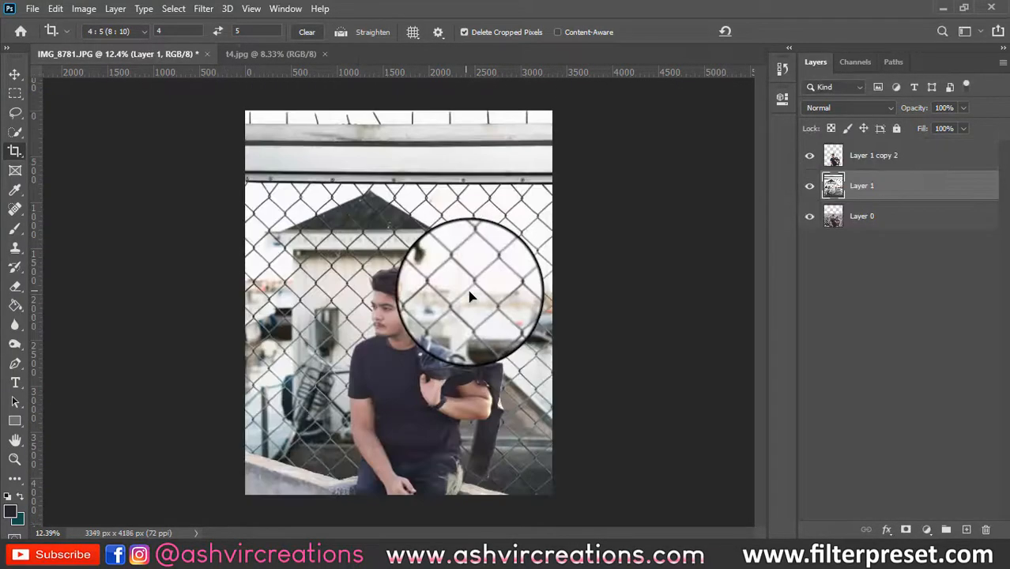
- Make the cut-out man's layer, Layer 1 copy 2, the active layer
{"action": "scroll", "coordinate": [471, 299], "scroll_direction": "up", "scroll_amount": 3}
{"action": "scroll", "coordinate": [383, 270], "scroll_direction": "down", "scroll_amount": 3}
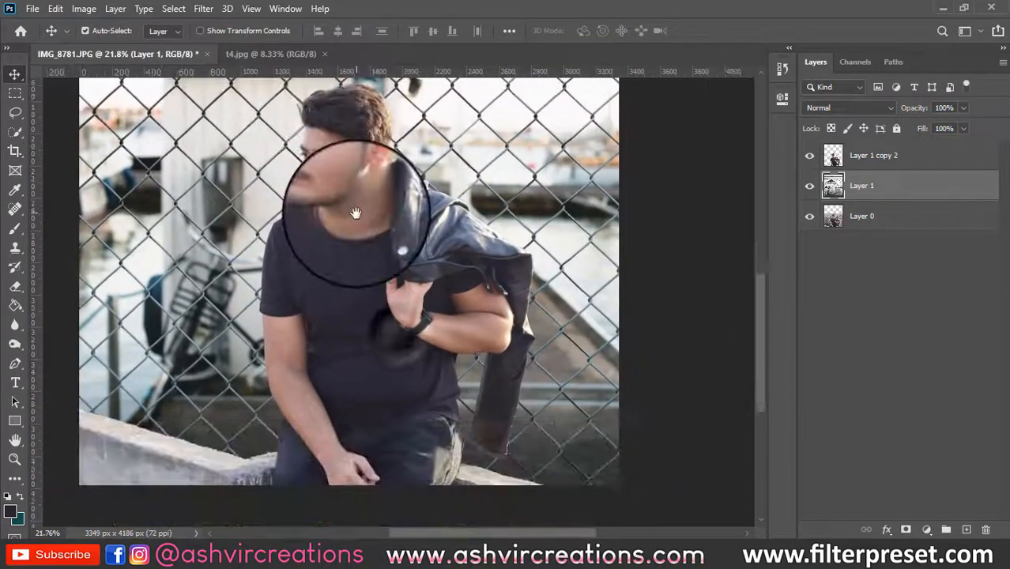
{"action": "right_click", "coordinate": [351, 262]}
{"action": "left_click", "coordinate": [355, 264]}
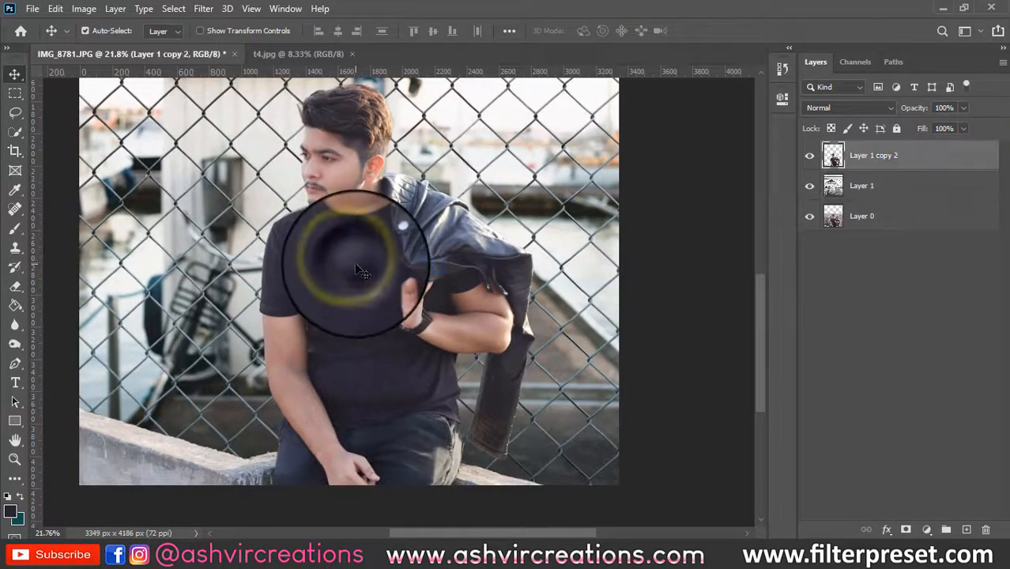
- Examine the cut-out man's hair, face and jacket edges against the fence background up close
{"action": "scroll", "coordinate": [355, 261], "scroll_direction": "up", "scroll_amount": 2}
{"action": "scroll", "coordinate": [361, 197], "scroll_direction": "up", "scroll_amount": 3}
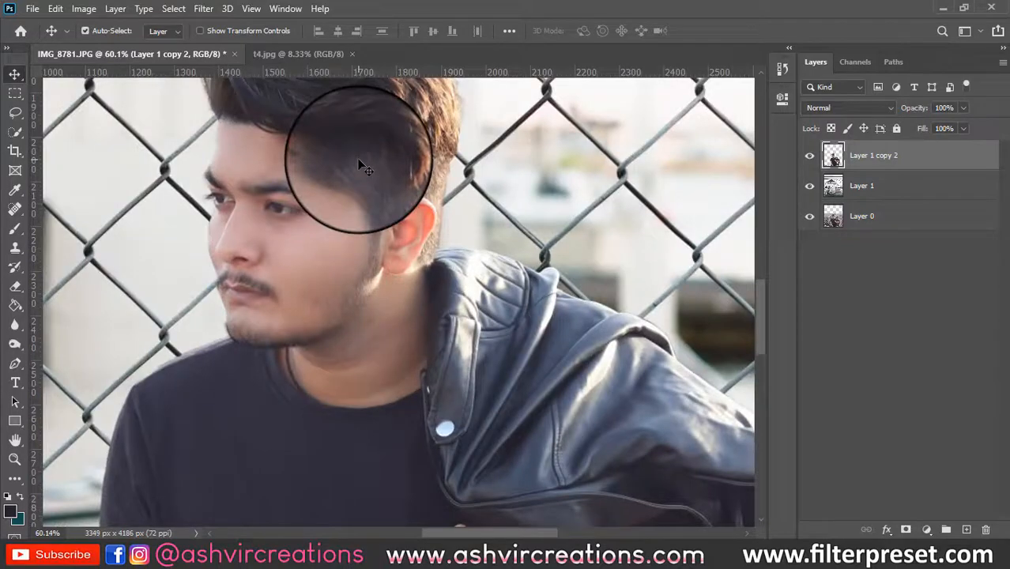
{"action": "left_click_drag", "start_coordinate": [435, 162], "coordinate": [432, 251]}
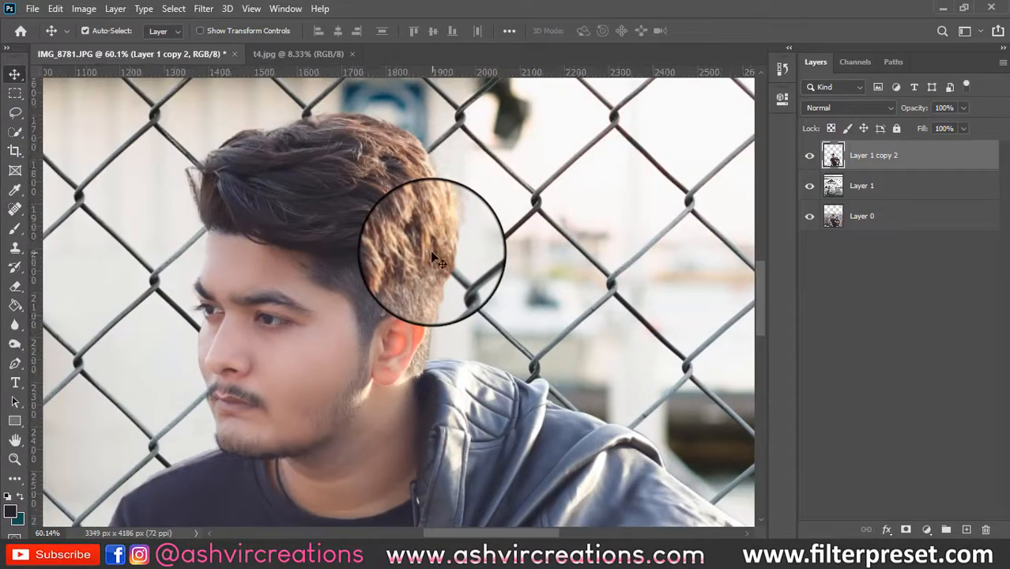
{"action": "scroll", "coordinate": [432, 257], "scroll_direction": "down", "scroll_amount": 4}
{"action": "scroll", "coordinate": [351, 323], "scroll_direction": "up", "scroll_amount": 6}
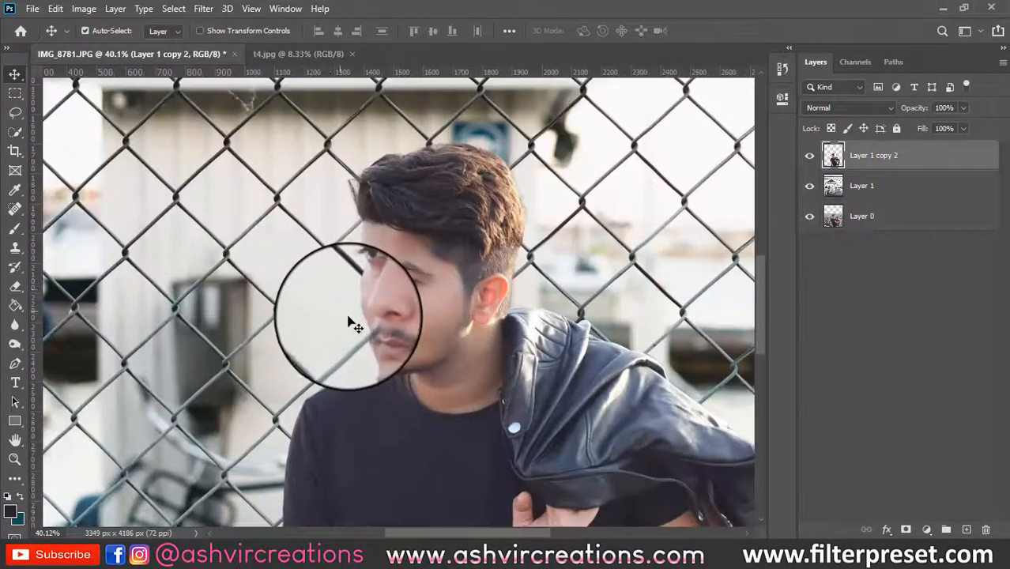
{"action": "scroll", "coordinate": [351, 323], "scroll_direction": "down", "scroll_amount": 8}
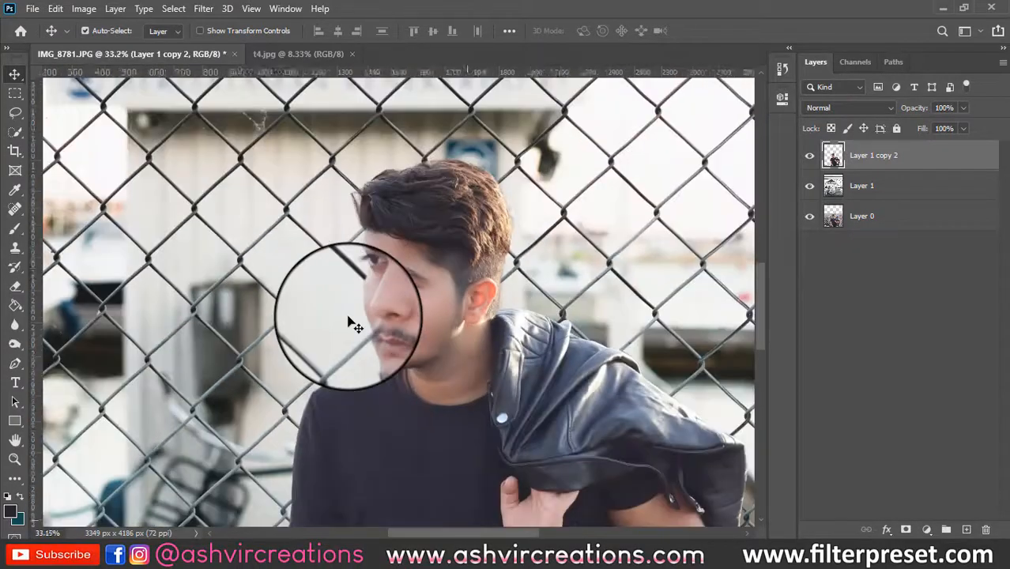
{"action": "scroll", "coordinate": [351, 323], "scroll_direction": "up", "scroll_amount": 8}
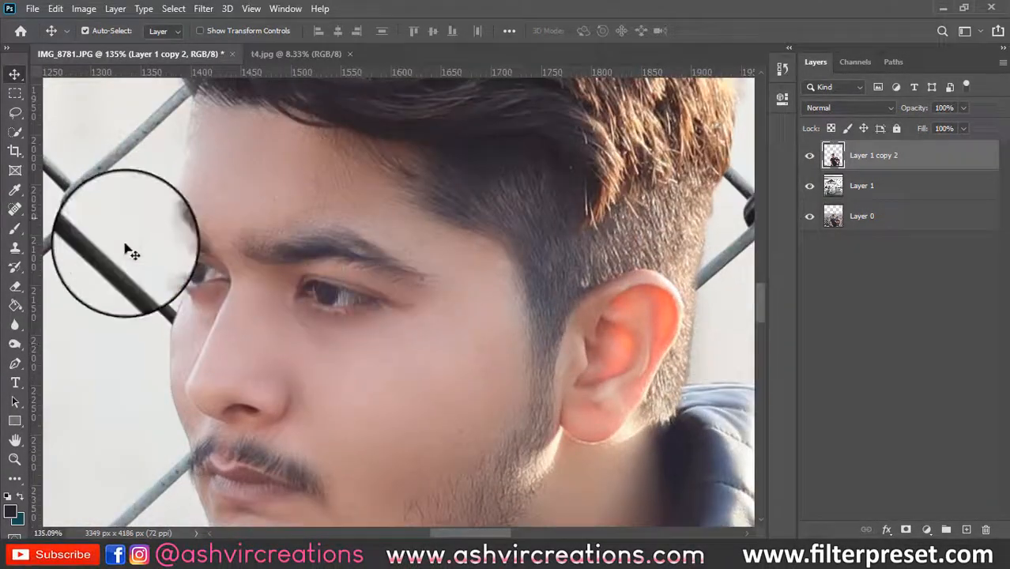
- Remove the blemishes on the man's cheek with the Spot Healing Brush at size 15 in Content-Aware mode
{"action": "left_click", "coordinate": [14, 209]}
{"action": "mouse_move", "coordinate": [424, 282]}
{"action": "left_mouse_down"}
{"action": "mouse_move", "coordinate": [413, 313]}
{"action": "mouse_move", "coordinate": [449, 331]}
{"action": "mouse_move", "coordinate": [417, 264]}
{"action": "left_mouse_up"}
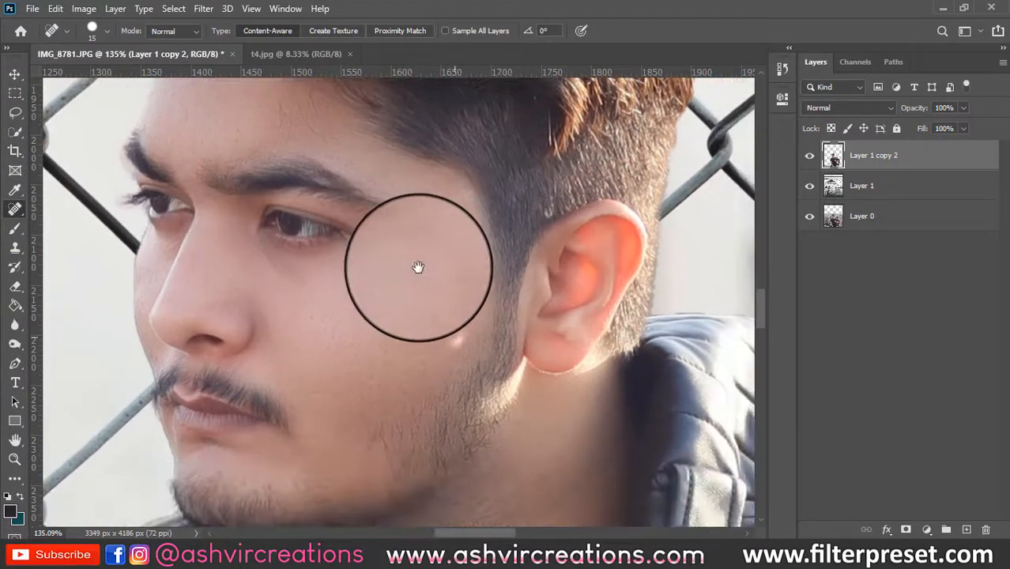
{"action": "mouse_move", "coordinate": [394, 196]}
{"action": "left_mouse_down"}
{"action": "mouse_move", "coordinate": [383, 172]}
{"action": "mouse_move", "coordinate": [407, 179]}
{"action": "left_mouse_up"}
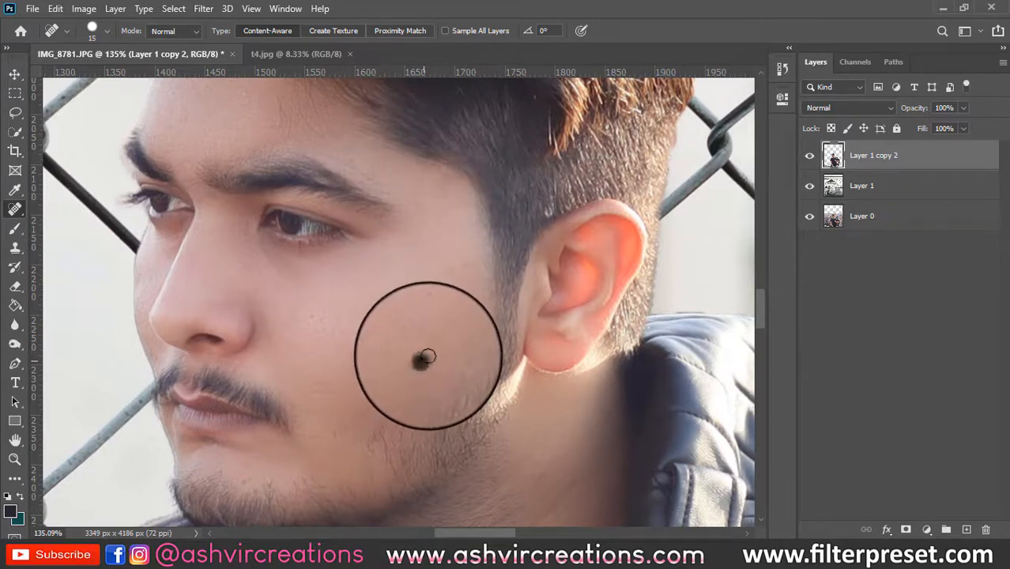
{"action": "left_click", "coordinate": [432, 323]}
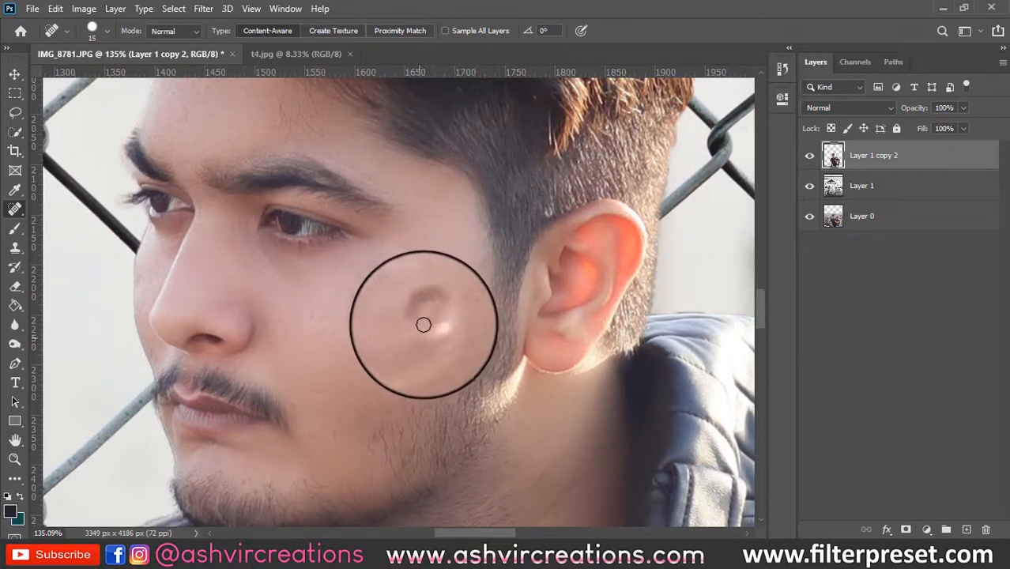
{"action": "left_click", "coordinate": [404, 333]}
{"action": "mouse_move", "coordinate": [352, 328]}
{"action": "left_mouse_down"}
{"action": "mouse_move", "coordinate": [383, 350]}
{"action": "mouse_move", "coordinate": [382, 336]}
{"action": "left_mouse_up"}
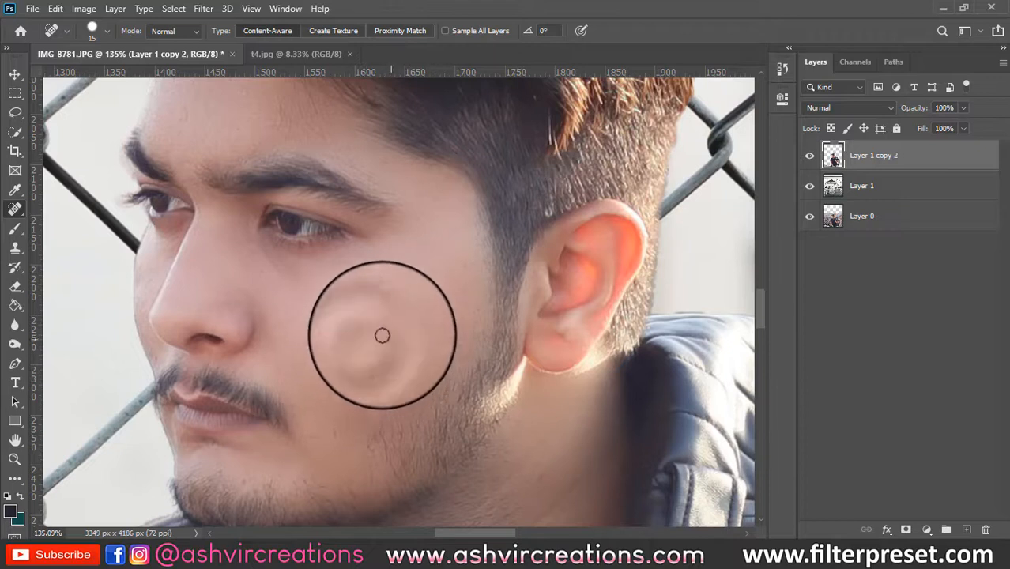
{"action": "left_click_drag", "start_coordinate": [395, 294], "coordinate": [399, 291]}
{"action": "left_click_drag", "start_coordinate": [451, 267], "coordinate": [462, 262]}
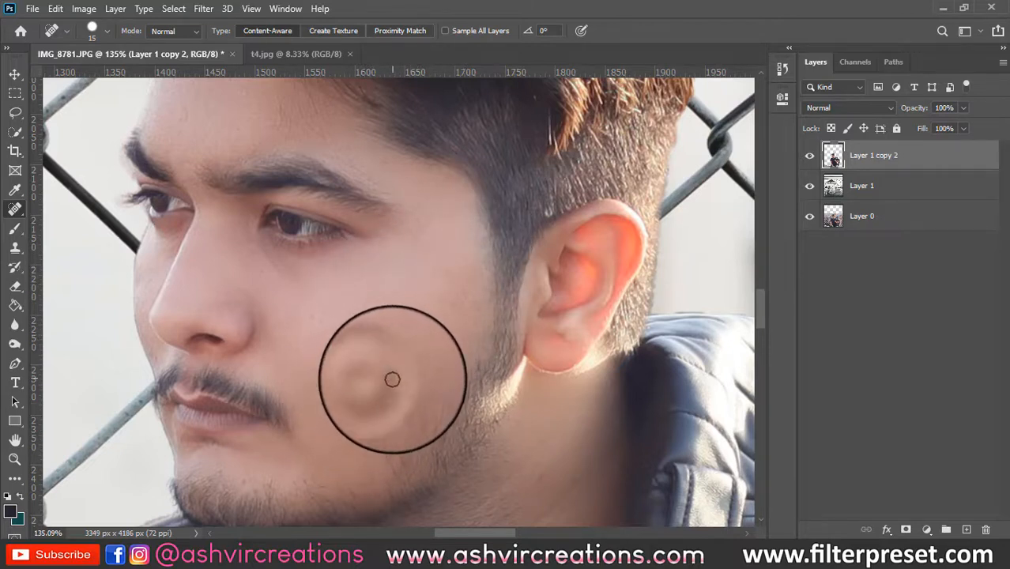
{"action": "left_click", "coordinate": [334, 332]}
{"action": "left_click_drag", "start_coordinate": [352, 335], "coordinate": [352, 335]}
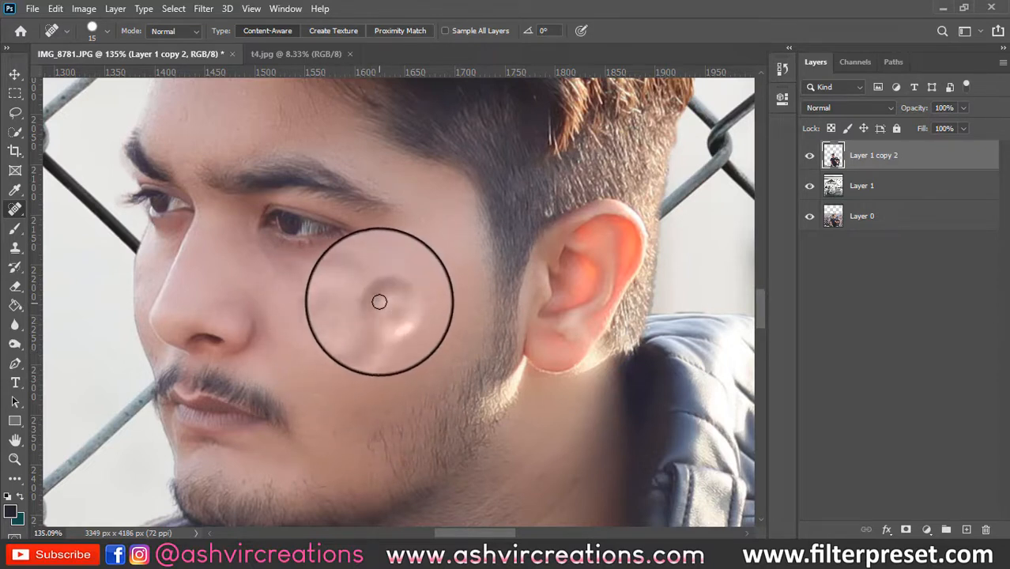
{"action": "left_click_drag", "start_coordinate": [357, 281], "coordinate": [359, 288]}
- Heal the remaining skin spots on the man's lower cheek and neck with the Spot Healing Brush
{"action": "scroll", "coordinate": [365, 338], "scroll_direction": "down", "scroll_amount": 3}
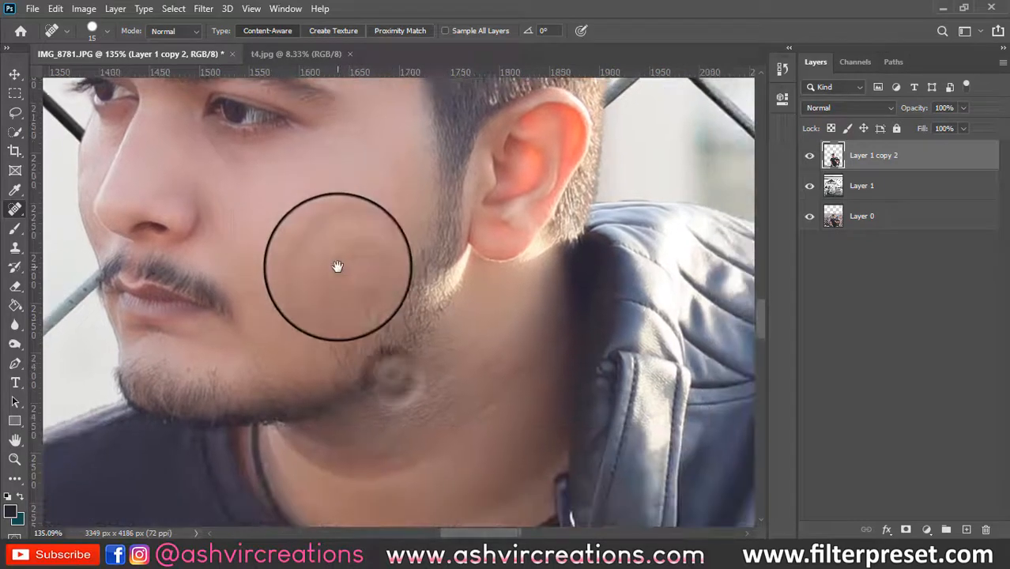
{"action": "scroll", "coordinate": [457, 413], "scroll_direction": "down", "scroll_amount": 2}
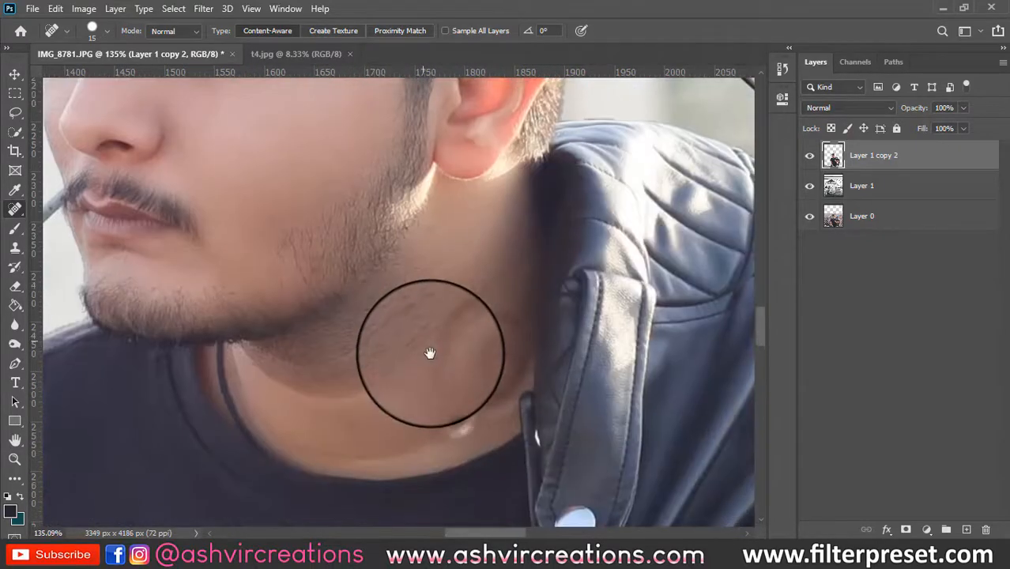
{"action": "left_click_drag", "start_coordinate": [227, 199], "coordinate": [226, 199]}
{"action": "left_click_drag", "start_coordinate": [219, 163], "coordinate": [219, 163]}
{"action": "left_click_drag", "start_coordinate": [351, 420], "coordinate": [350, 429]}
{"action": "scroll", "coordinate": [350, 428], "scroll_direction": "down", "scroll_amount": 2}
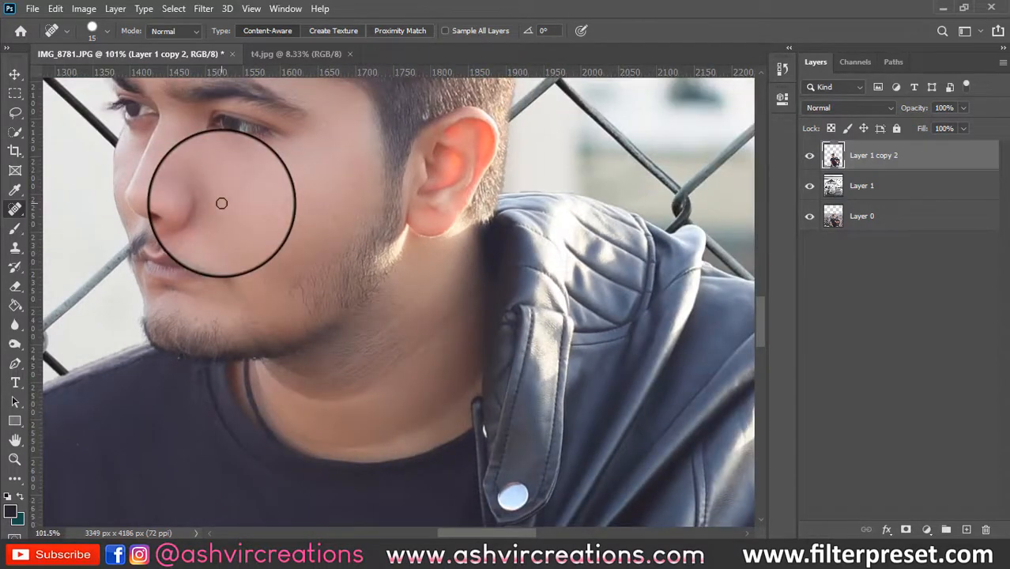
{"action": "scroll", "coordinate": [221, 203], "scroll_direction": "down", "scroll_amount": 2}
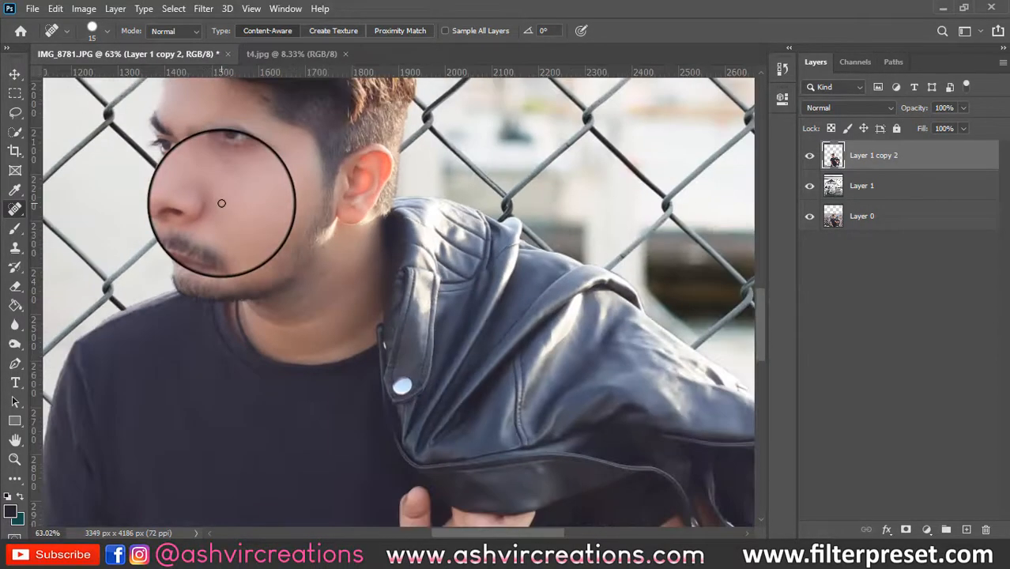
{"action": "scroll", "coordinate": [221, 204], "scroll_direction": "up", "scroll_amount": 5}
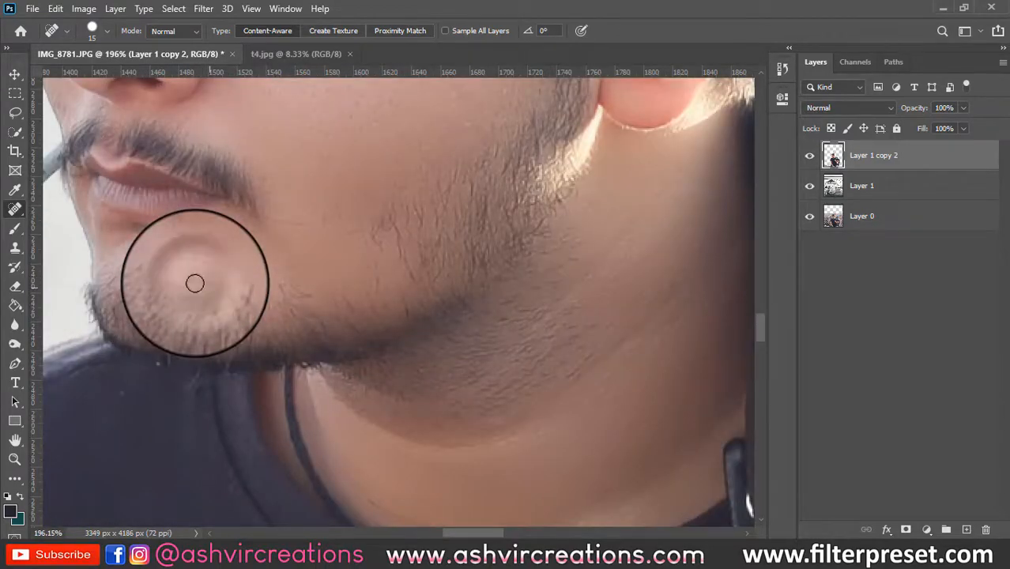
{"action": "scroll", "coordinate": [194, 283], "scroll_direction": "down", "scroll_amount": 10}
- Deepen the shadows of the man's layer with Levels by moving the black input point slightly inward
{"action": "key", "text": "v"}
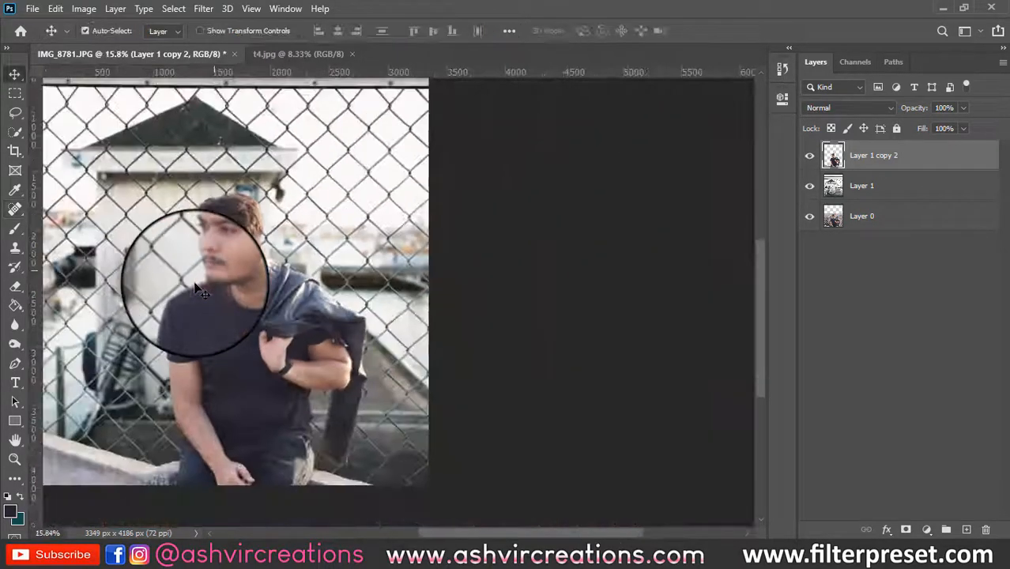
{"action": "scroll", "coordinate": [196, 288], "scroll_direction": "down", "scroll_amount": 1}
{"action": "left_click", "coordinate": [379, 364]}
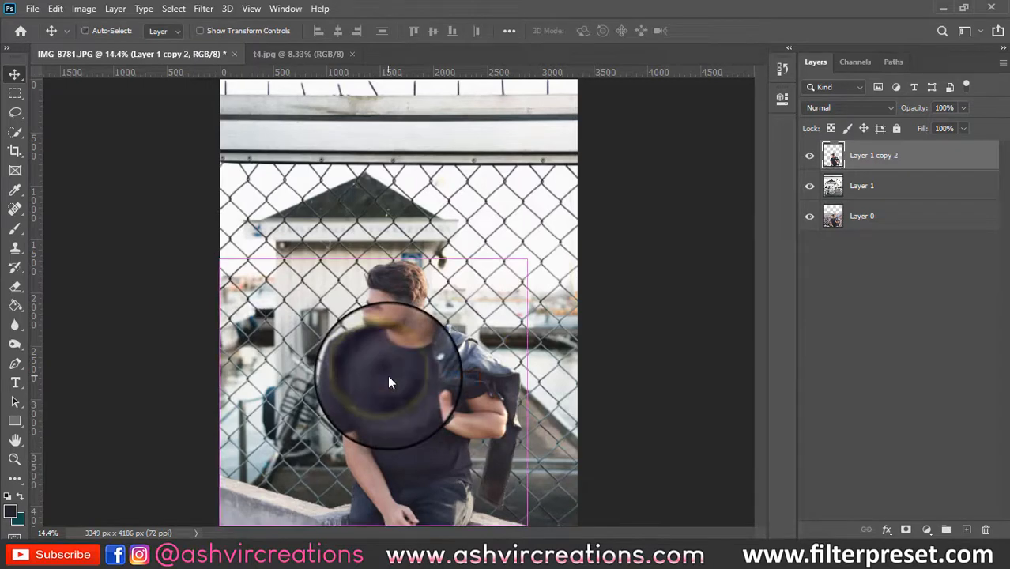
{"action": "key", "text": "ctrl+l"}
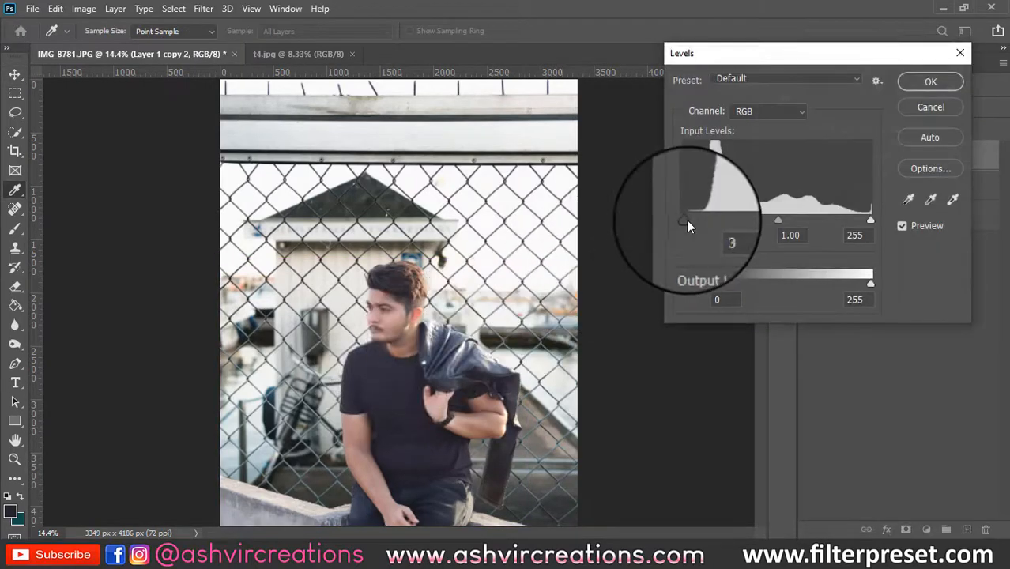
{"action": "left_click_drag", "start_coordinate": [687, 220], "coordinate": [691, 220]}
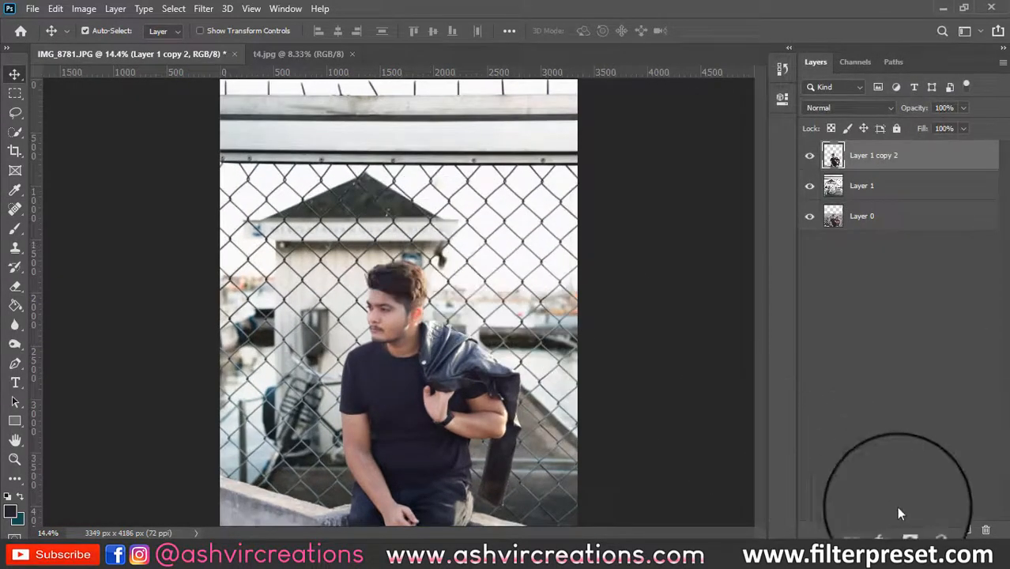
- Merge the man's layer, Layer 1 copy 2, with the fence background layer, Layer 1
{"action": "left_click", "coordinate": [927, 530]}
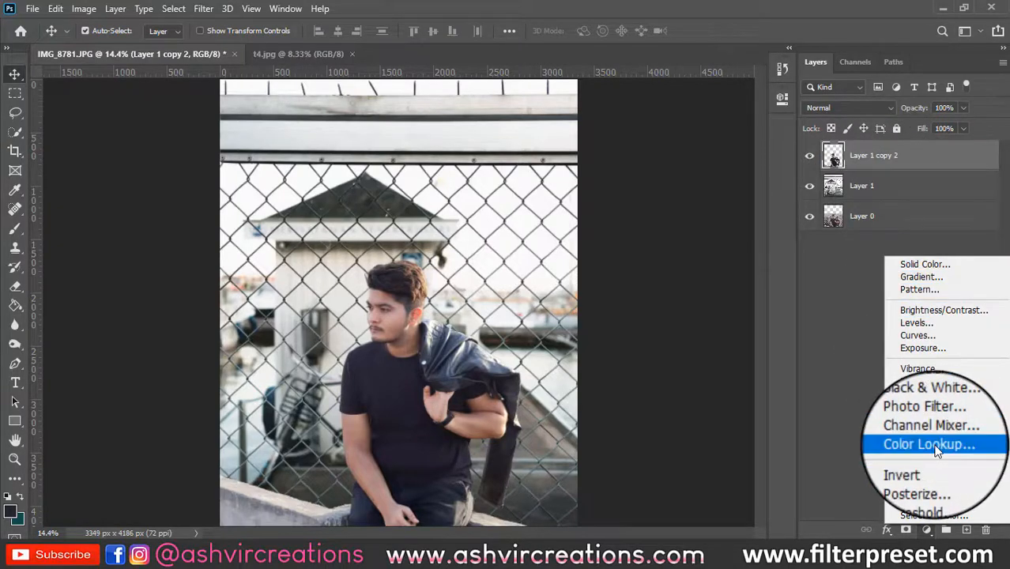
{"action": "left_click", "coordinate": [844, 155]}
{"action": "left_click", "coordinate": [861, 185], "text": "ctrl"}
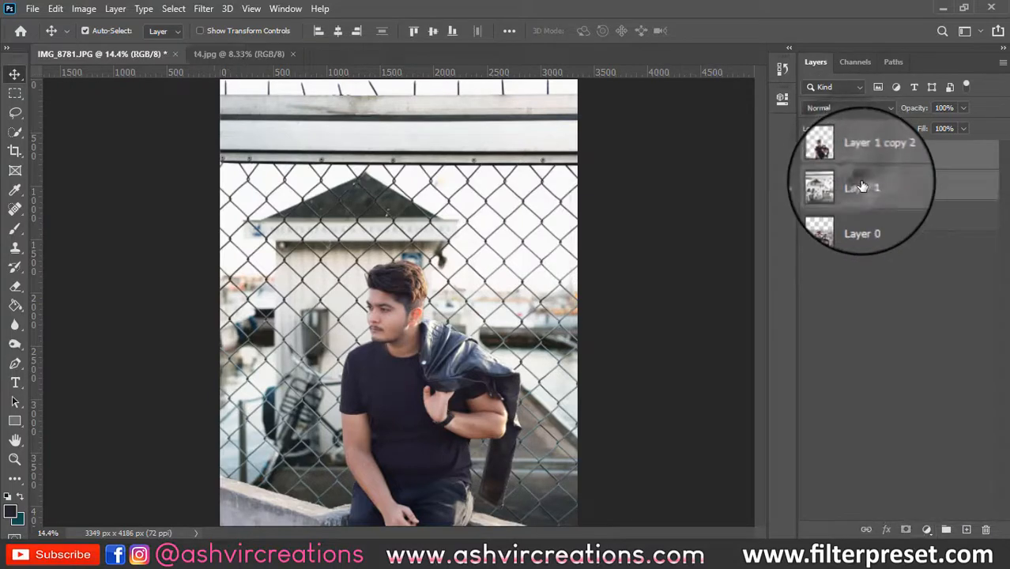
{"action": "right_click", "coordinate": [863, 185]}
{"action": "left_click", "coordinate": [711, 438]}
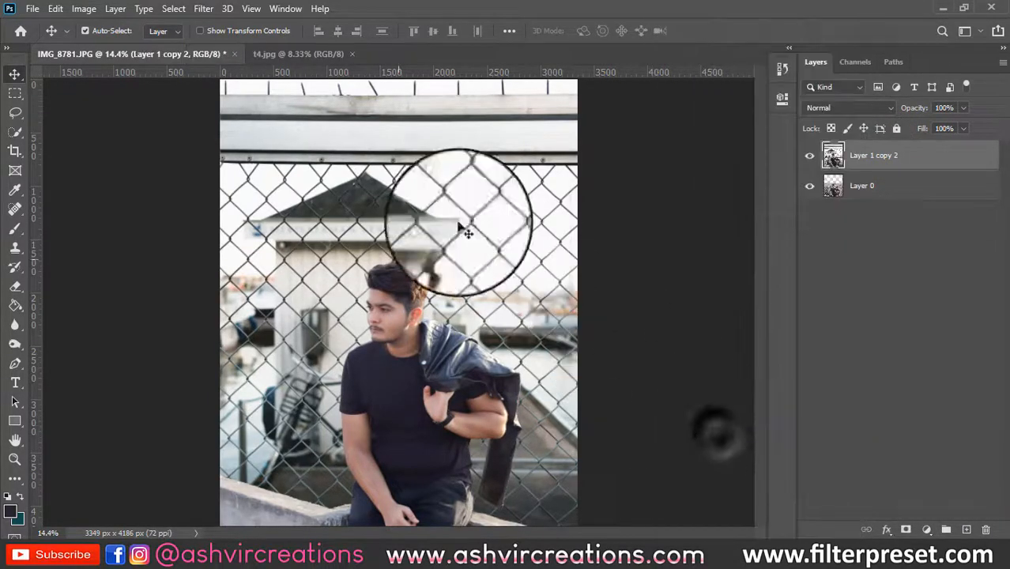
- Open the merged layer in the Camera Raw Filter and apply the FP-V M Inspired AVC 2020 preset
{"action": "left_click", "coordinate": [201, 10]}
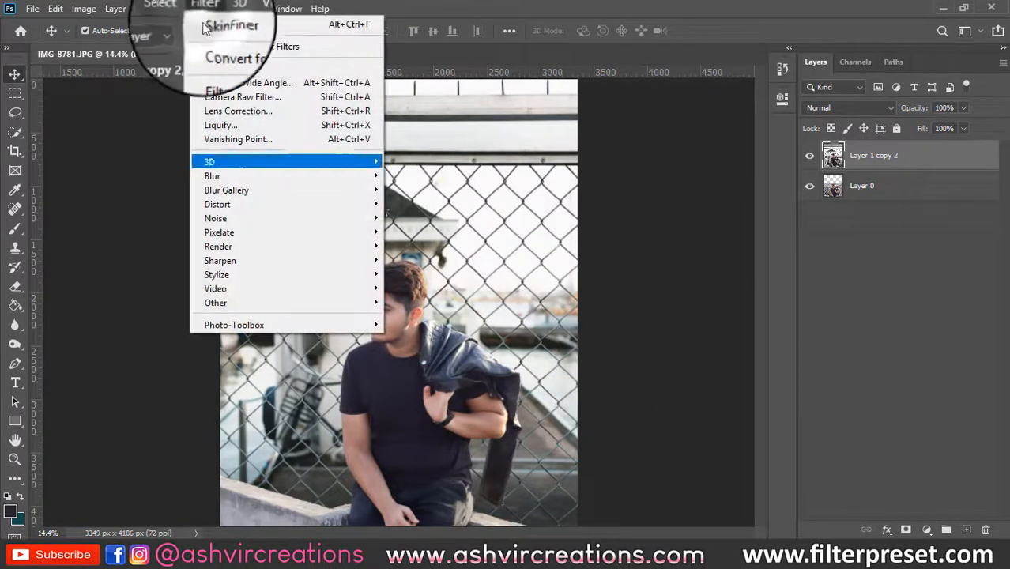
{"action": "left_click", "coordinate": [226, 98]}
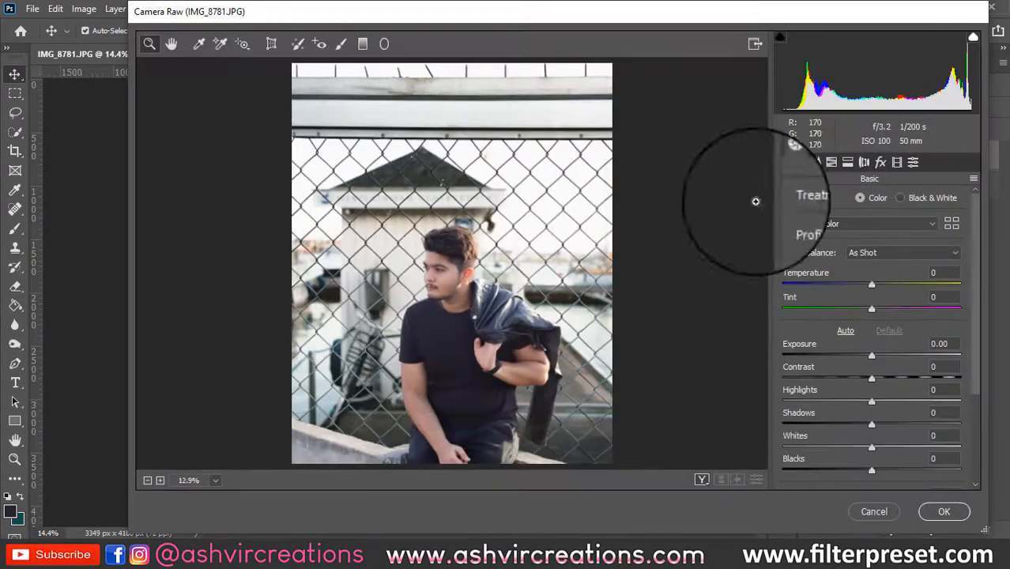
{"action": "left_click", "coordinate": [914, 162]}
{"action": "scroll", "coordinate": [976, 252], "scroll_direction": "down", "scroll_amount": 5}
{"action": "left_click_drag", "start_coordinate": [977, 251], "coordinate": [986, 457]}
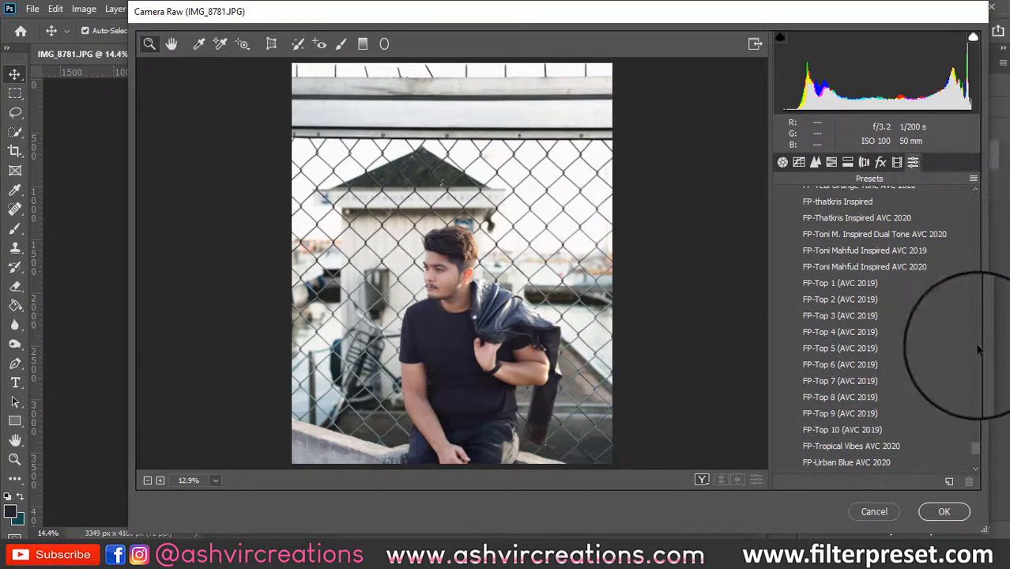
{"action": "scroll", "coordinate": [977, 457], "scroll_direction": "down", "scroll_amount": 2}
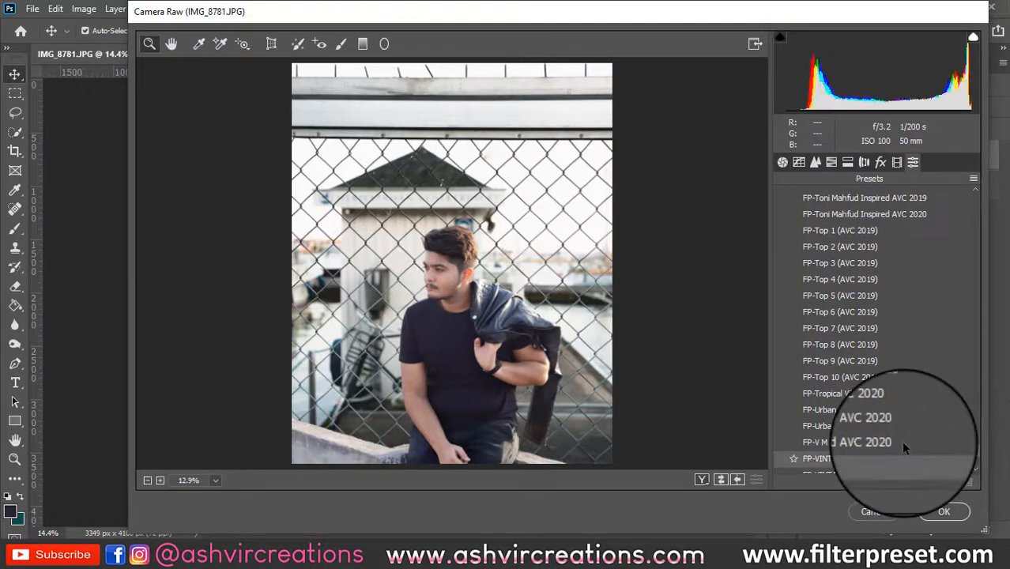
{"action": "left_click", "coordinate": [905, 445]}
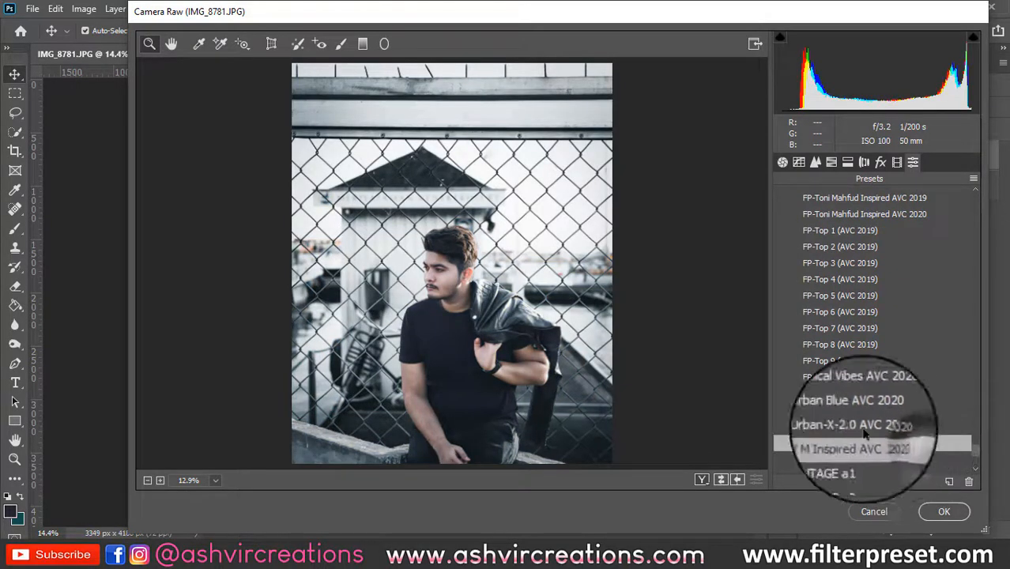
- Set the HSL saturation of the reds to -9 and of the oranges to -33
{"action": "scroll", "coordinate": [453, 284], "scroll_direction": "up", "scroll_amount": 5}
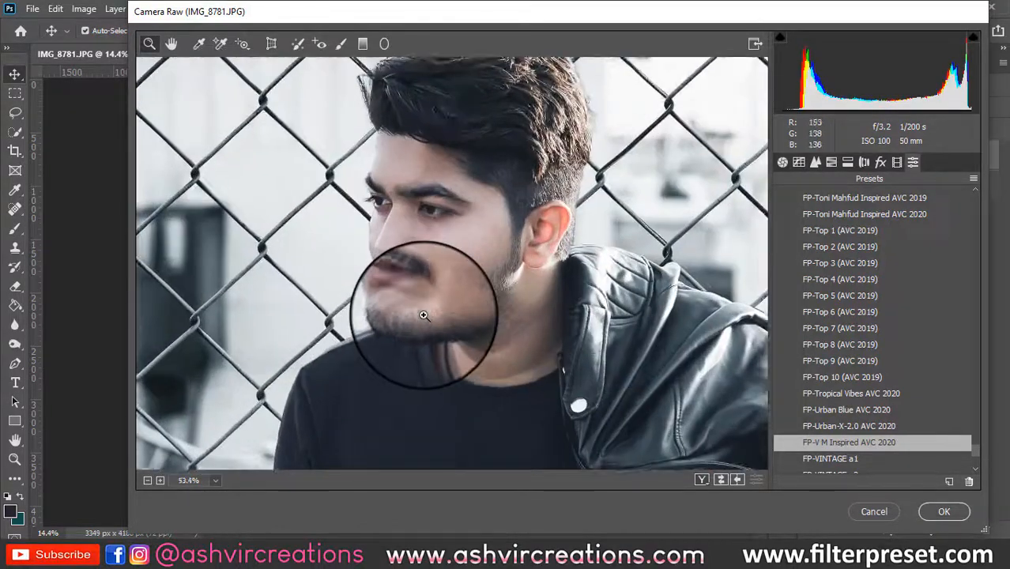
{"action": "scroll", "coordinate": [491, 344], "scroll_direction": "down", "scroll_amount": 3}
{"action": "scroll", "coordinate": [492, 350], "scroll_direction": "down", "scroll_amount": 2}
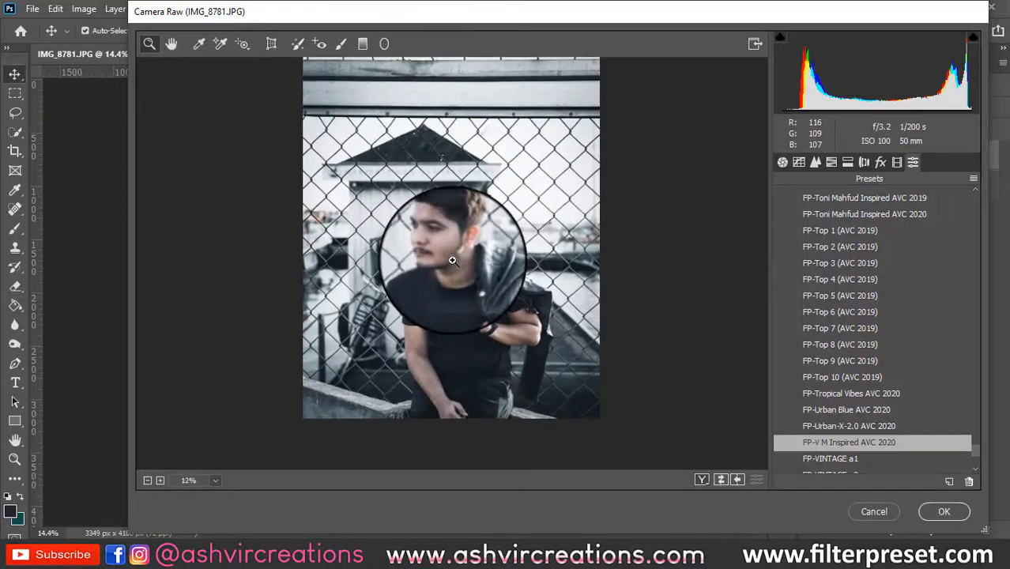
{"action": "scroll", "coordinate": [450, 261], "scroll_direction": "up", "scroll_amount": 3}
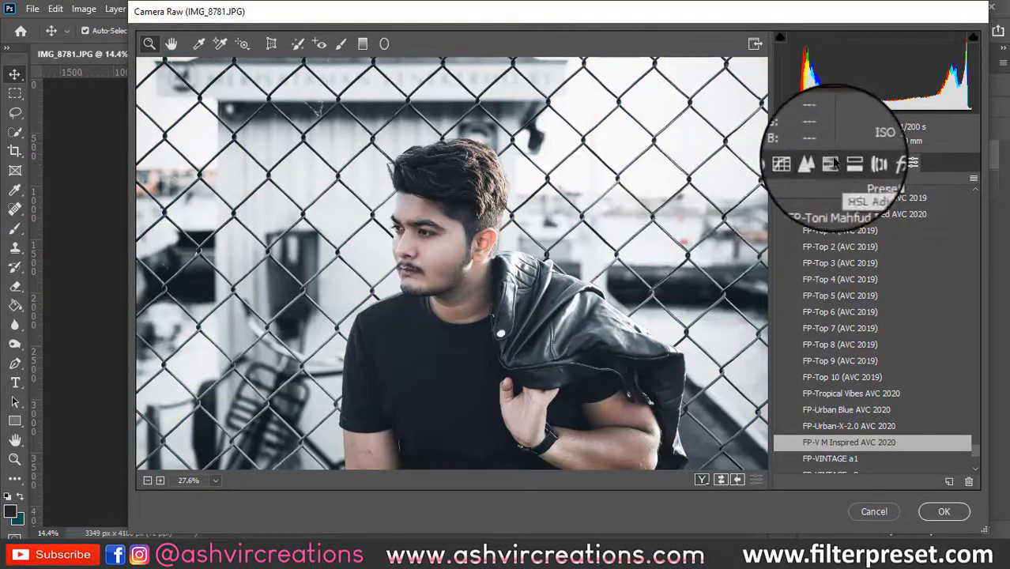
{"action": "left_click", "coordinate": [832, 162]}
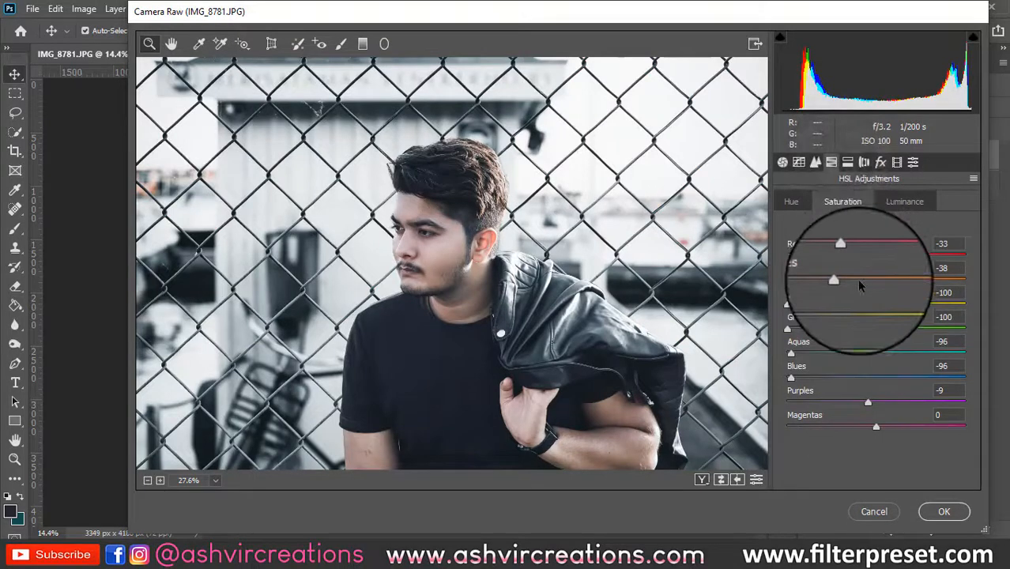
{"action": "left_click_drag", "start_coordinate": [860, 284], "coordinate": [868, 259]}
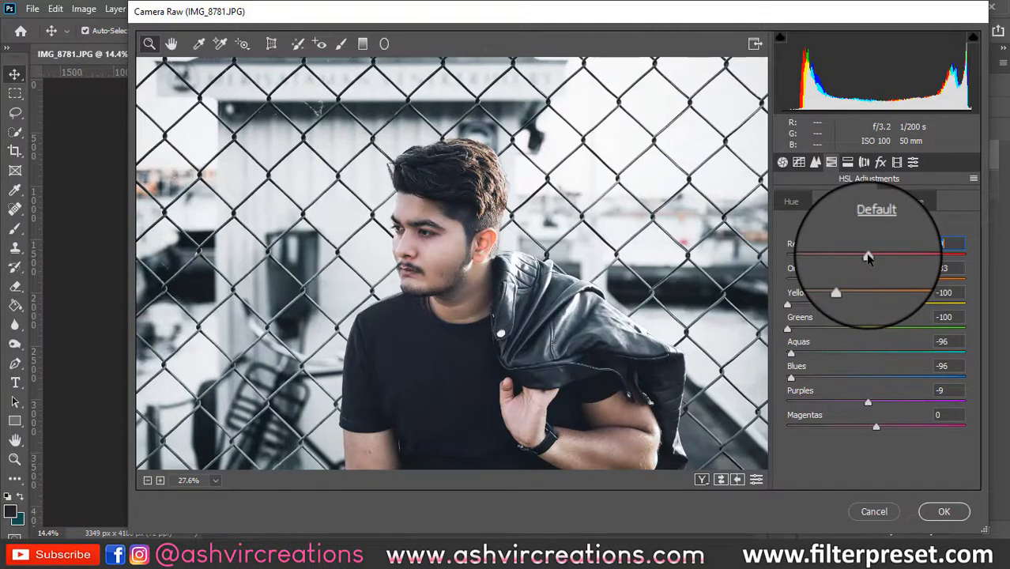
- Set Clarity to 0 in the Basic adjustments and check the man's arms and shirt up close
{"action": "left_click_drag", "start_coordinate": [564, 339], "coordinate": [507, 316]}
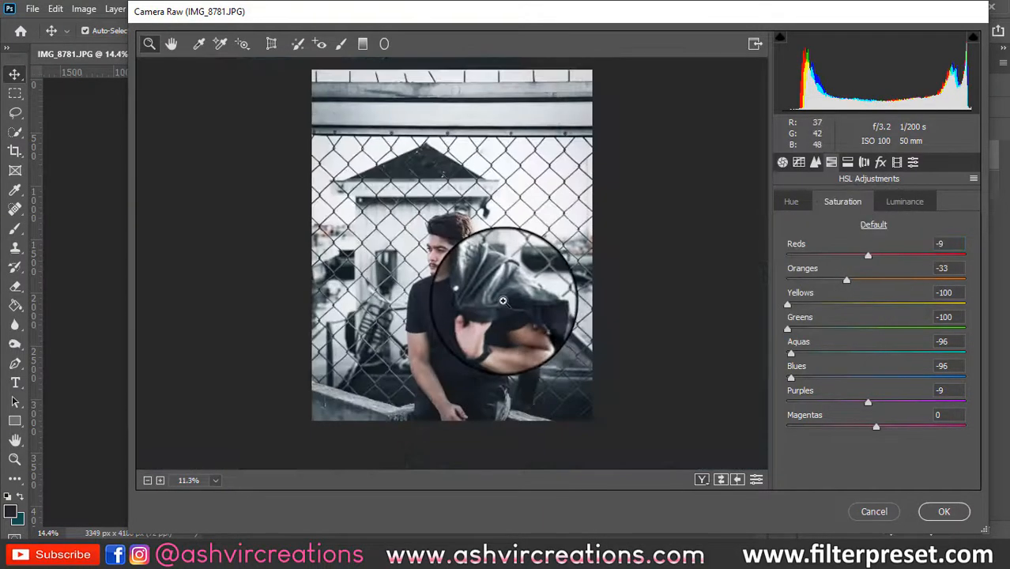
{"action": "left_click_drag", "start_coordinate": [486, 349], "coordinate": [463, 411]}
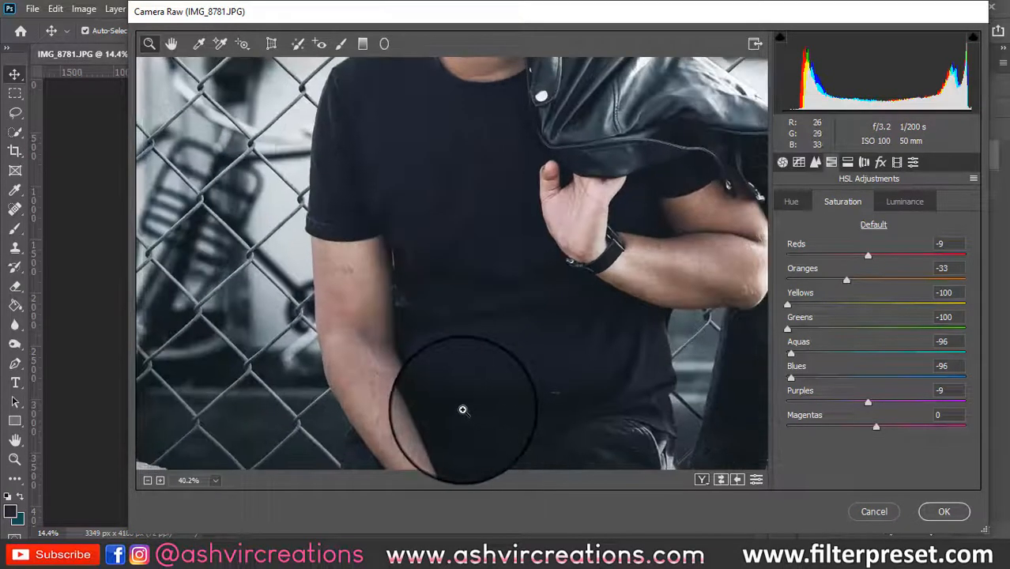
{"action": "left_click", "coordinate": [782, 162]}
{"action": "scroll", "coordinate": [978, 407], "scroll_direction": "down", "scroll_amount": 3}
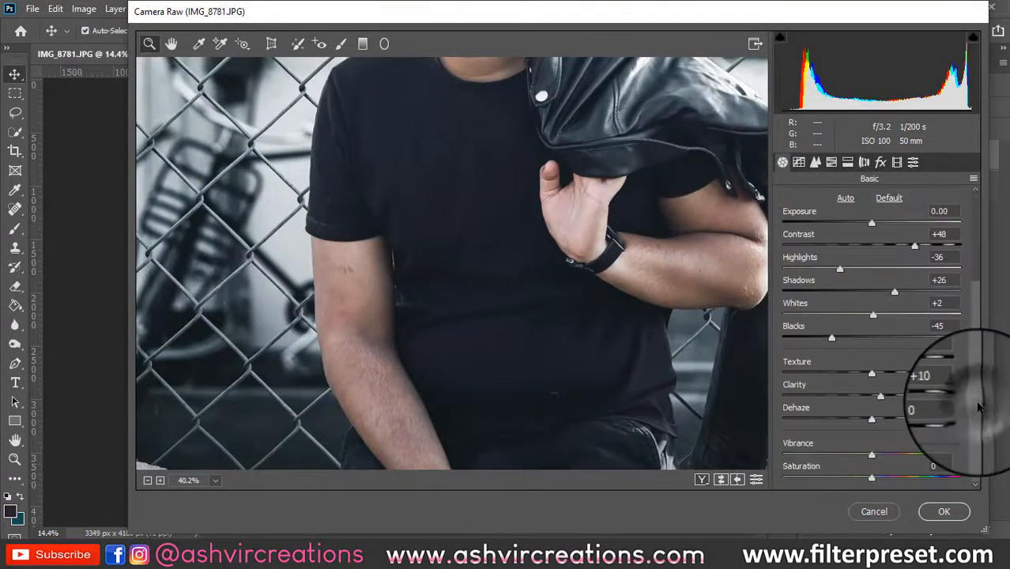
{"action": "left_click", "coordinate": [940, 384]}
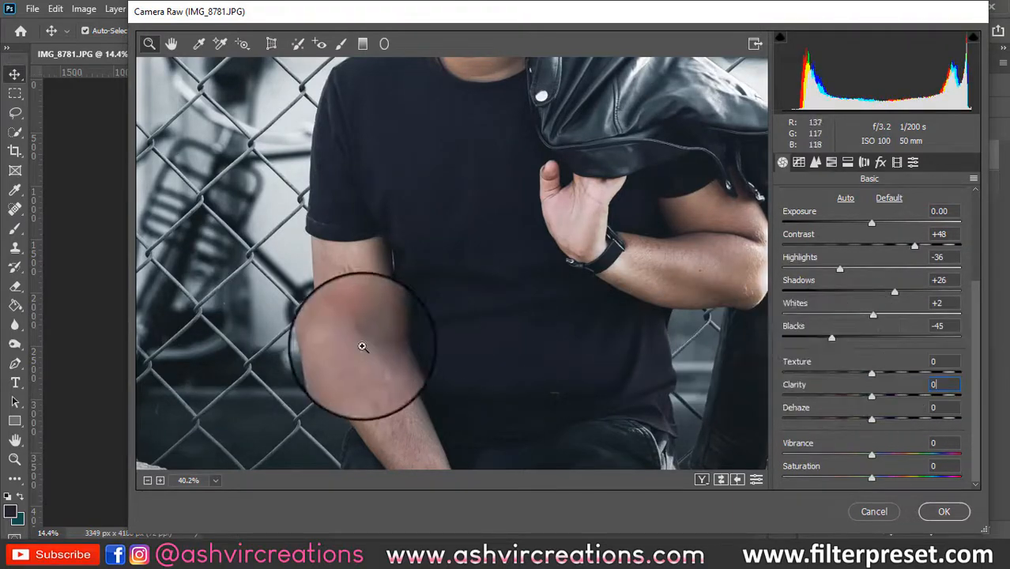
{"action": "left_click_drag", "start_coordinate": [365, 344], "coordinate": [467, 241]}
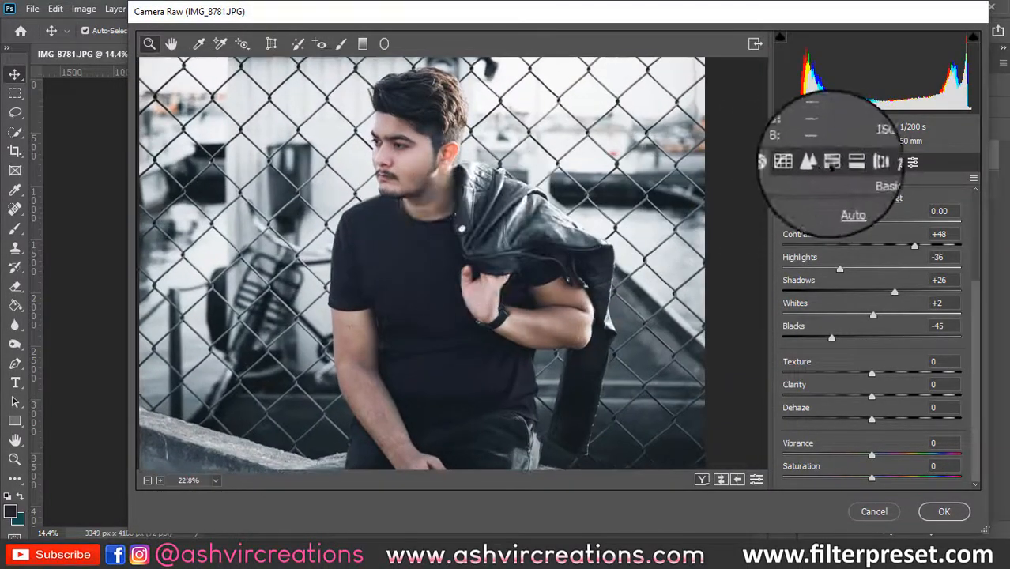
- Brighten the skin by setting the HSL luminance of the reds to +23 and of the oranges to +21
{"action": "left_click", "coordinate": [847, 162]}
{"action": "left_click", "coordinate": [831, 162]}
{"action": "left_click", "coordinate": [903, 202]}
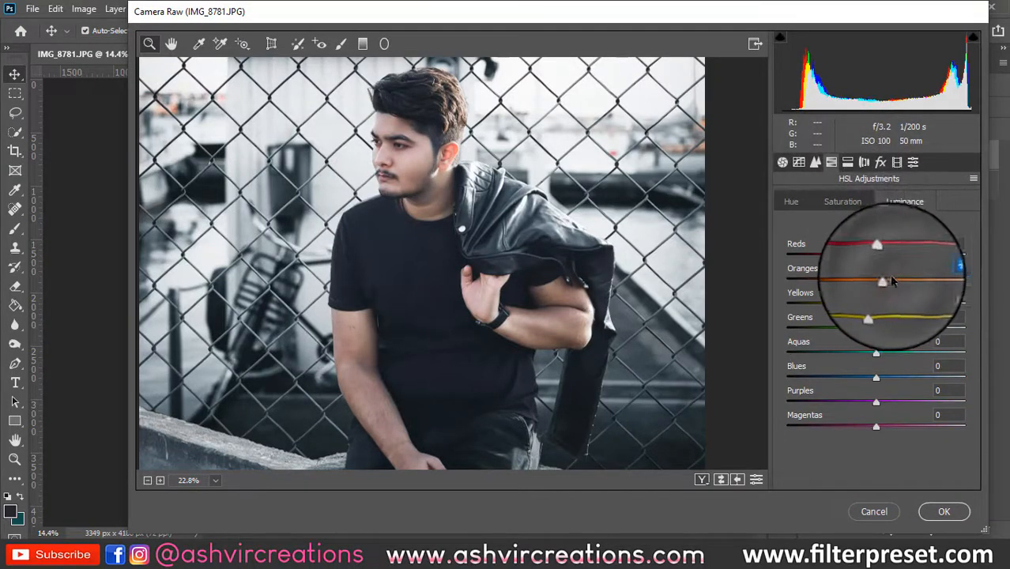
{"action": "mouse_move", "coordinate": [889, 281]}
{"action": "left_mouse_down"}
{"action": "mouse_move", "coordinate": [898, 282]}
{"action": "mouse_move", "coordinate": [902, 254]}
{"action": "mouse_move", "coordinate": [931, 262]}
{"action": "mouse_move", "coordinate": [886, 265]}
{"action": "left_mouse_up"}
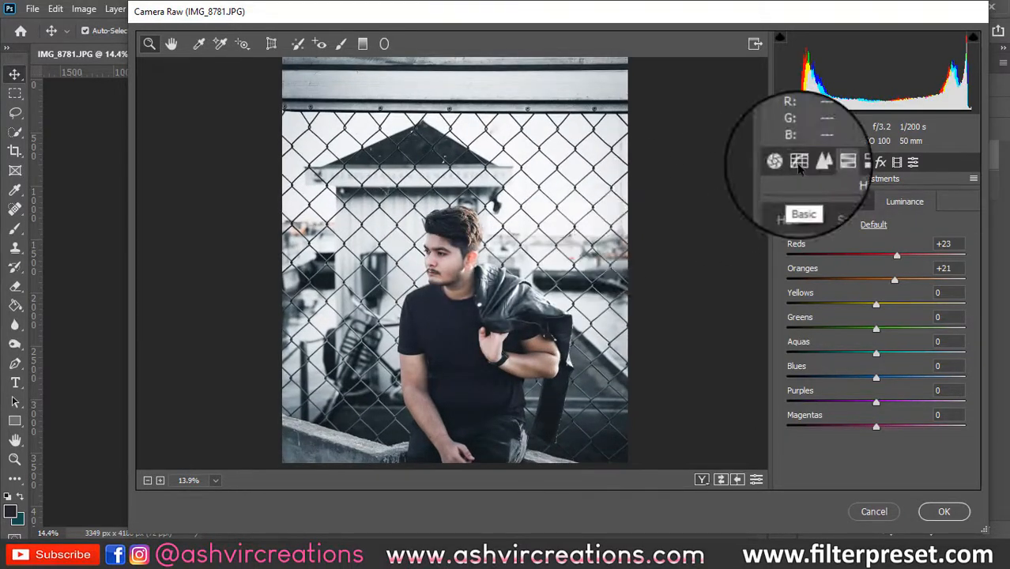
- Raise the black point of the RGB point curve in the Tone Curve to an output of 24
{"action": "left_click", "coordinate": [796, 163]}
{"action": "left_click", "coordinate": [812, 163]}
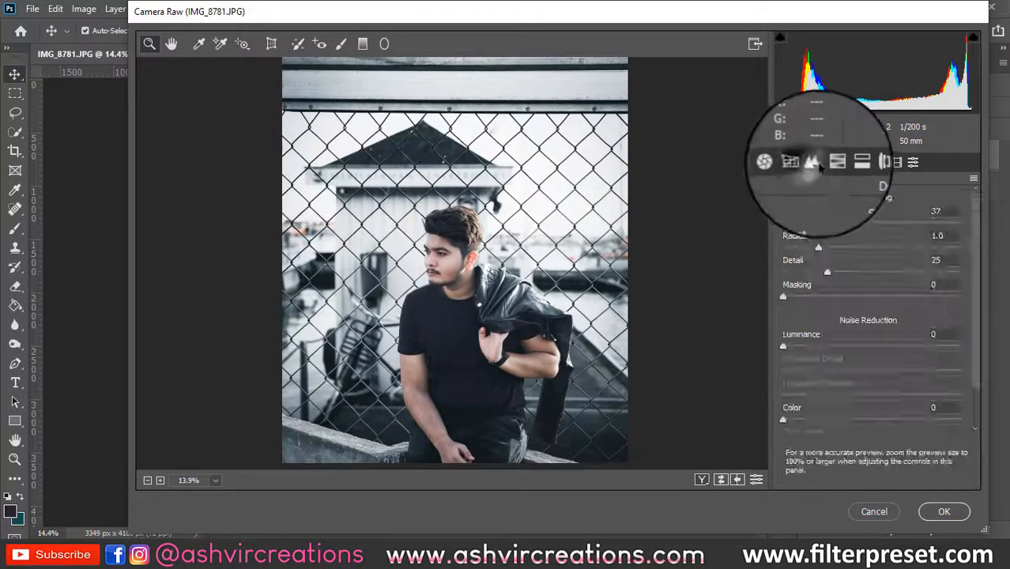
{"action": "left_click", "coordinate": [826, 164]}
{"action": "left_click", "coordinate": [815, 163]}
{"action": "left_click", "coordinate": [798, 163]}
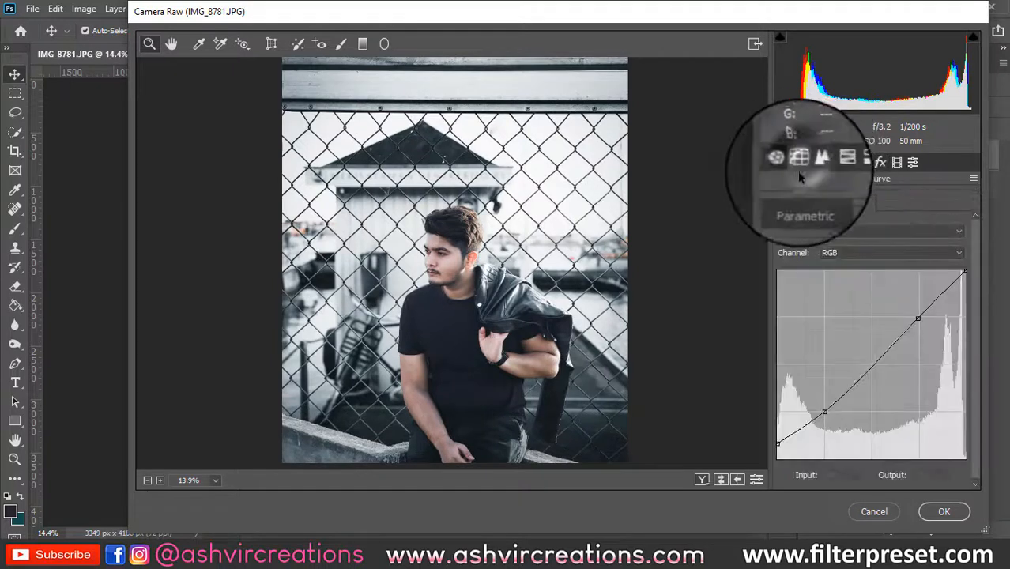
{"action": "left_click_drag", "start_coordinate": [777, 457], "coordinate": [775, 441]}
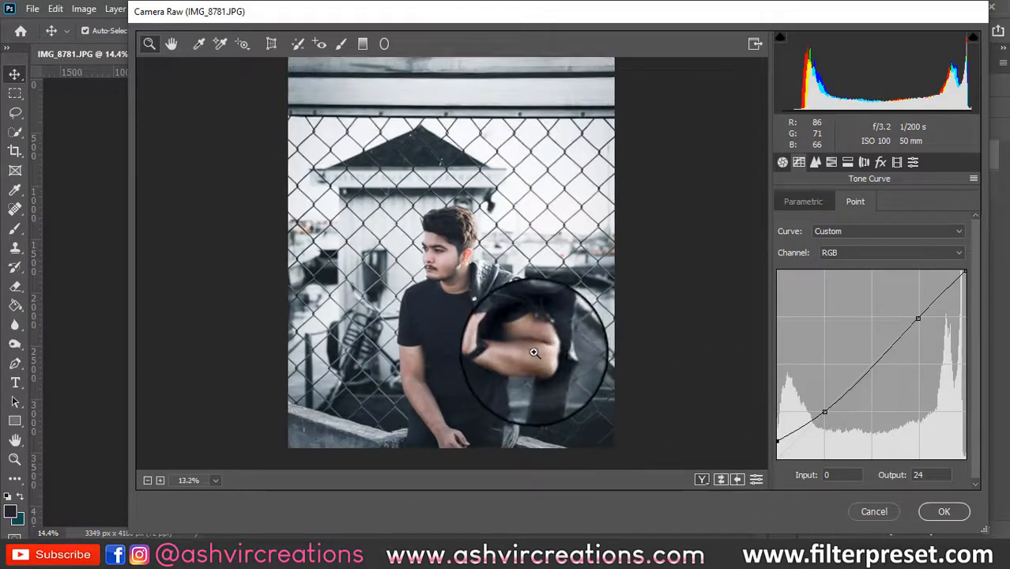
- Try a Texture of +100 in the Basic adjustments and check its effect on the man up close
{"action": "left_click", "coordinate": [782, 162]}
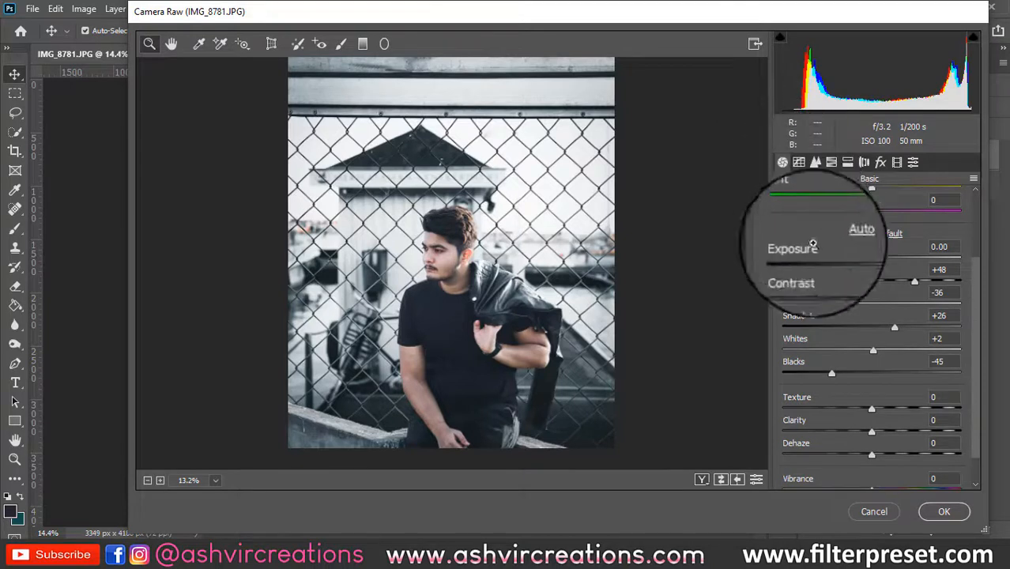
{"action": "left_click_drag", "start_coordinate": [872, 408], "coordinate": [980, 419]}
{"action": "scroll", "coordinate": [445, 285], "scroll_direction": "up", "scroll_amount": 5}
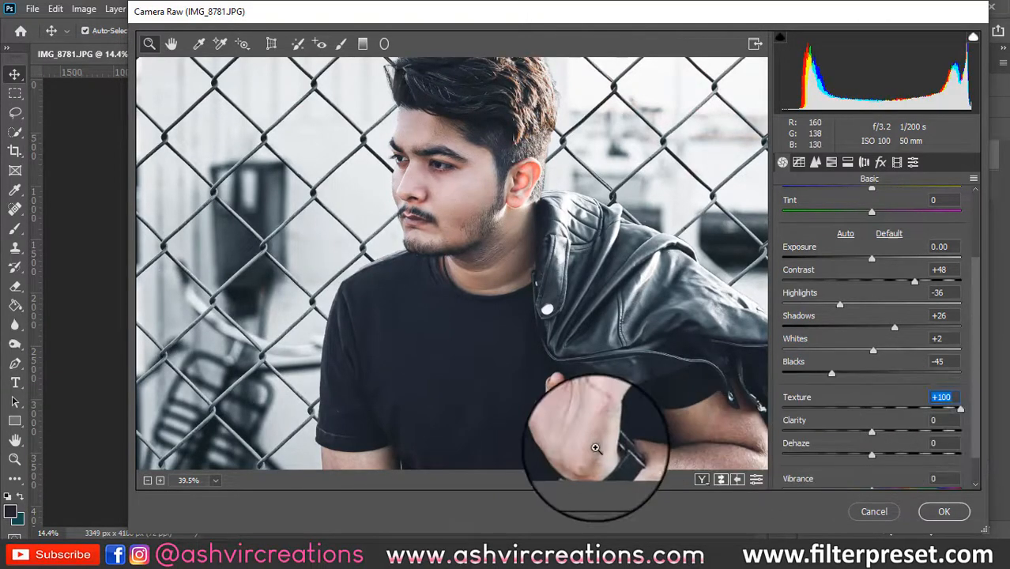
{"action": "key", "text": "ctrl+0"}
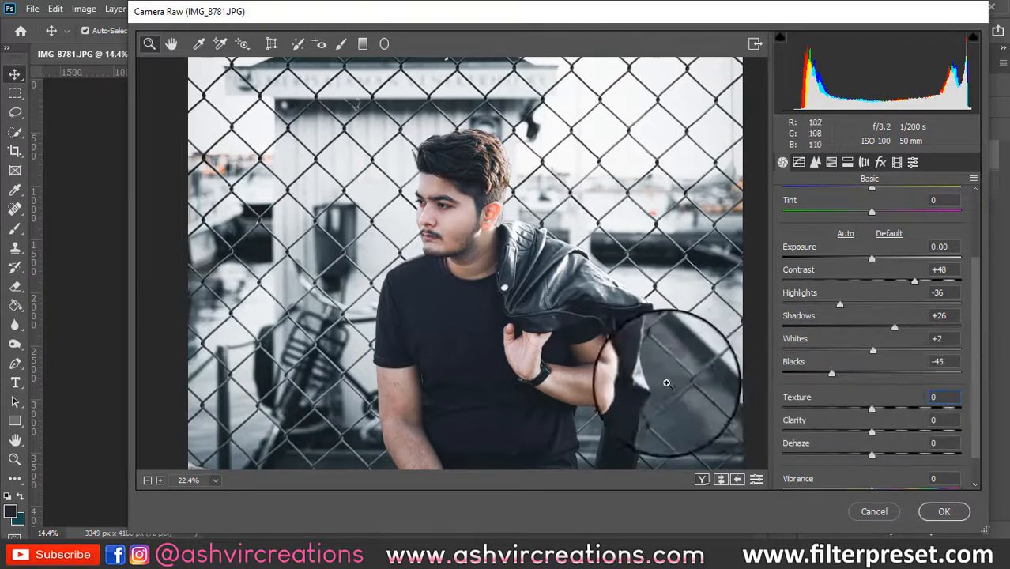
{"action": "key", "text": "ctrl+0"}
{"action": "mouse_move", "coordinate": [871, 410]}
{"action": "left_mouse_down"}
{"action": "mouse_move", "coordinate": [791, 409]}
{"action": "mouse_move", "coordinate": [868, 410]}
{"action": "left_mouse_up"}
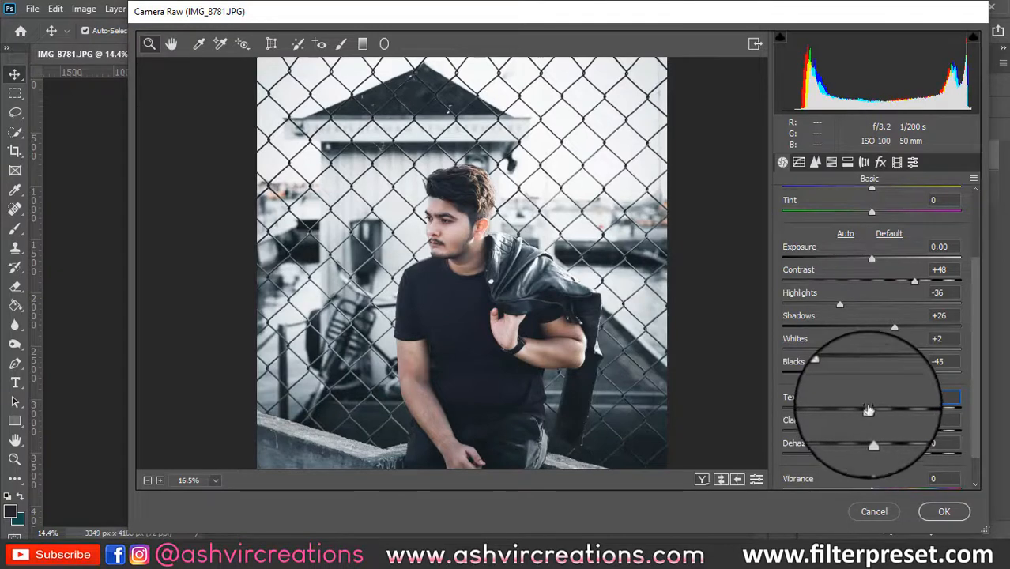
- Set the grain amount in the Effects settings to 24, judging it close up on the man's face and shirt
{"action": "left_click", "coordinate": [863, 162]}
{"action": "left_click", "coordinate": [847, 162]}
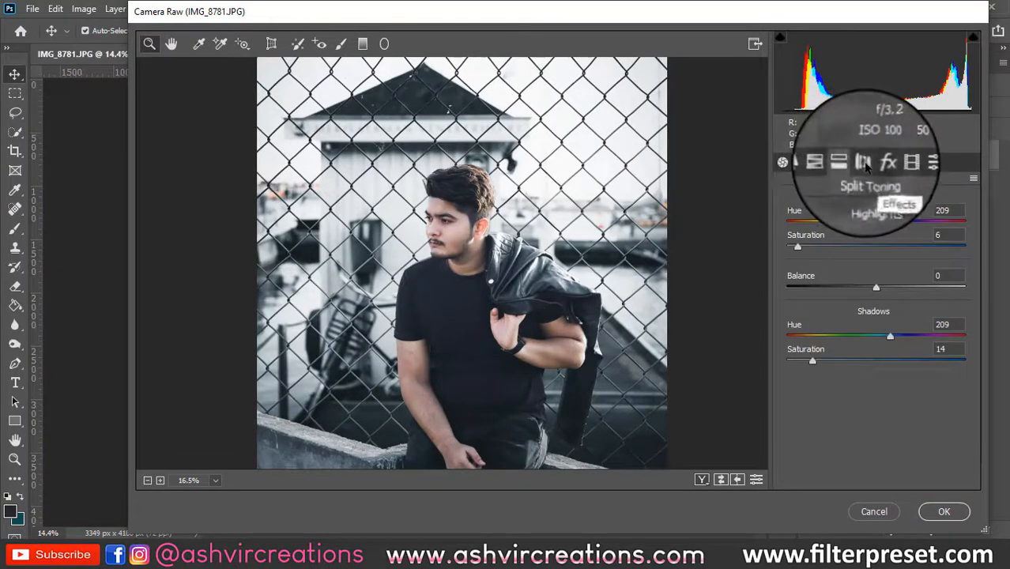
{"action": "left_click", "coordinate": [863, 162]}
{"action": "left_click", "coordinate": [881, 162]}
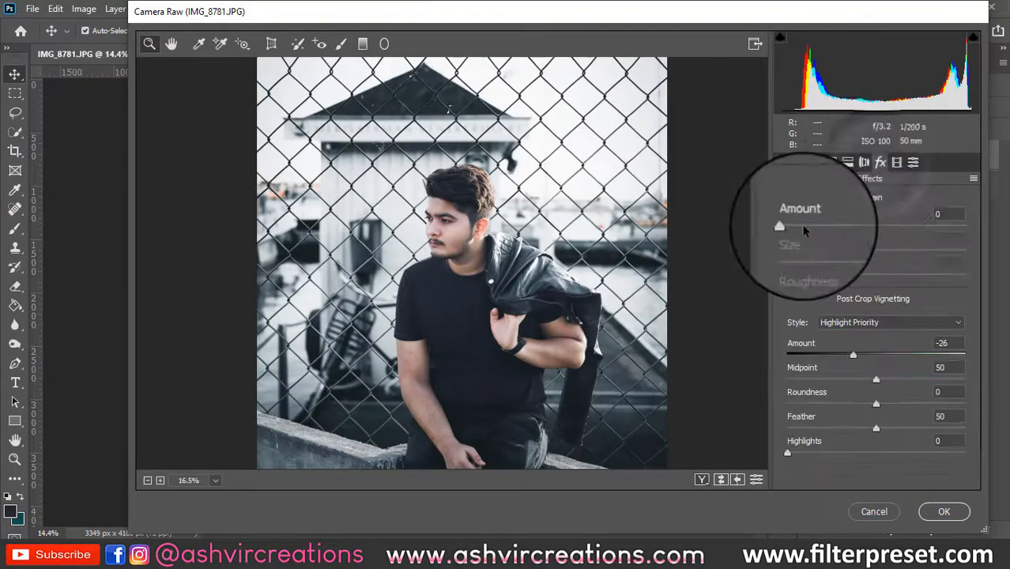
{"action": "left_click", "coordinate": [451, 293]}
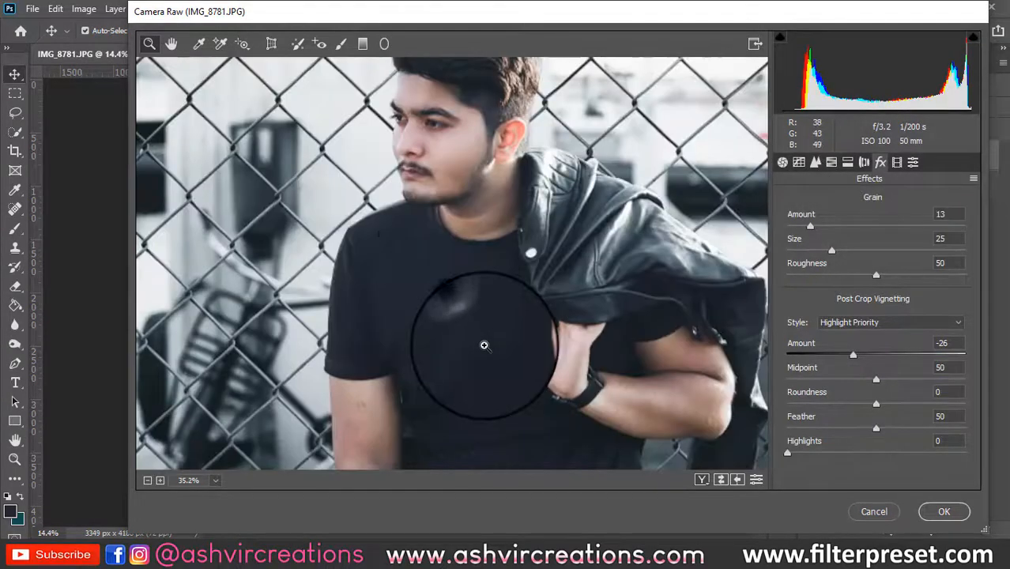
{"action": "left_click", "coordinate": [469, 220]}
{"action": "left_click", "coordinate": [488, 249], "text": "alt"}
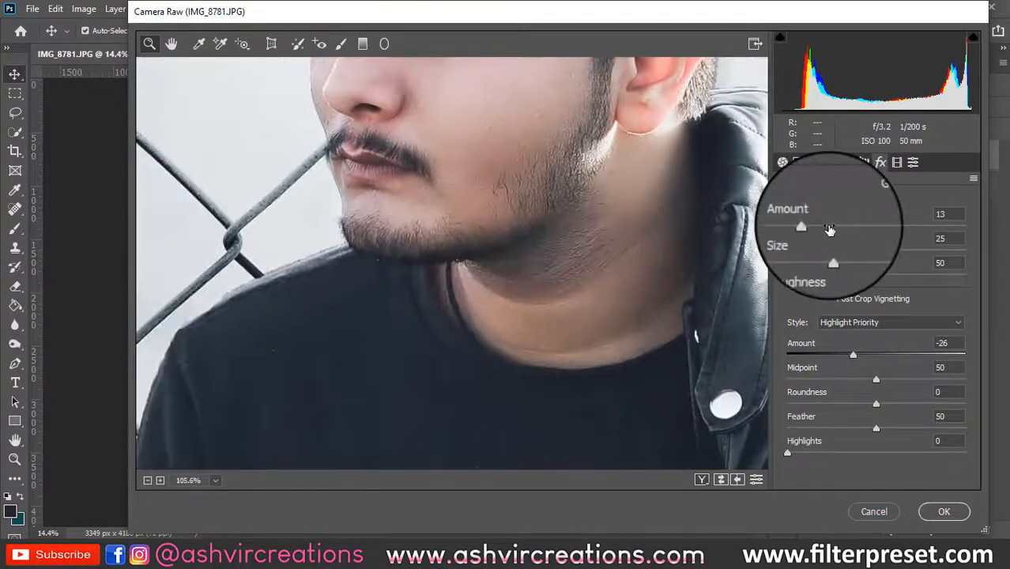
{"action": "left_click_drag", "start_coordinate": [827, 228], "coordinate": [855, 228]}
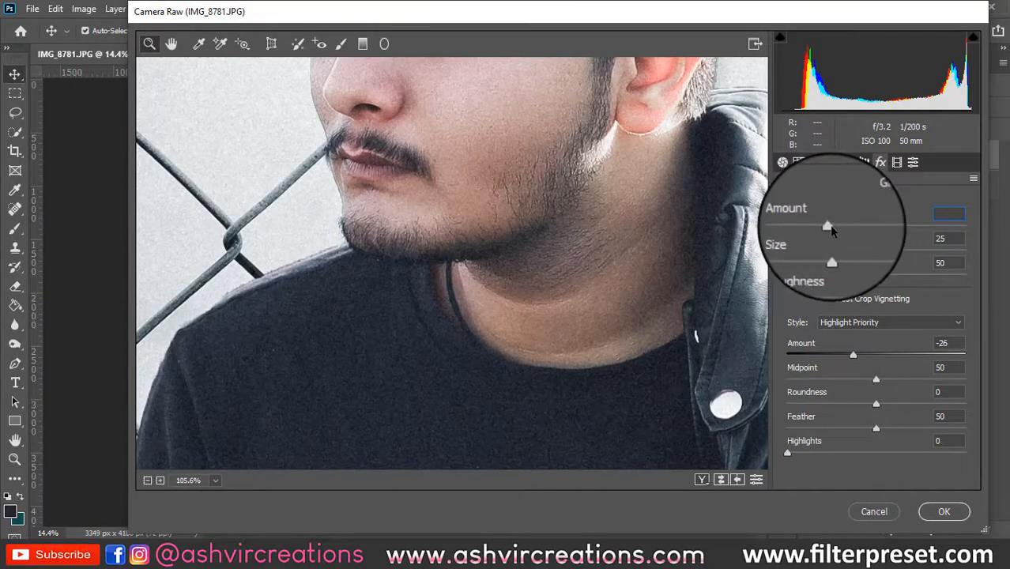
- Examine the grain and overall grade on the man and the fence background at several magnifications
{"action": "scroll", "coordinate": [489, 284], "scroll_direction": "down", "scroll_amount": 6}
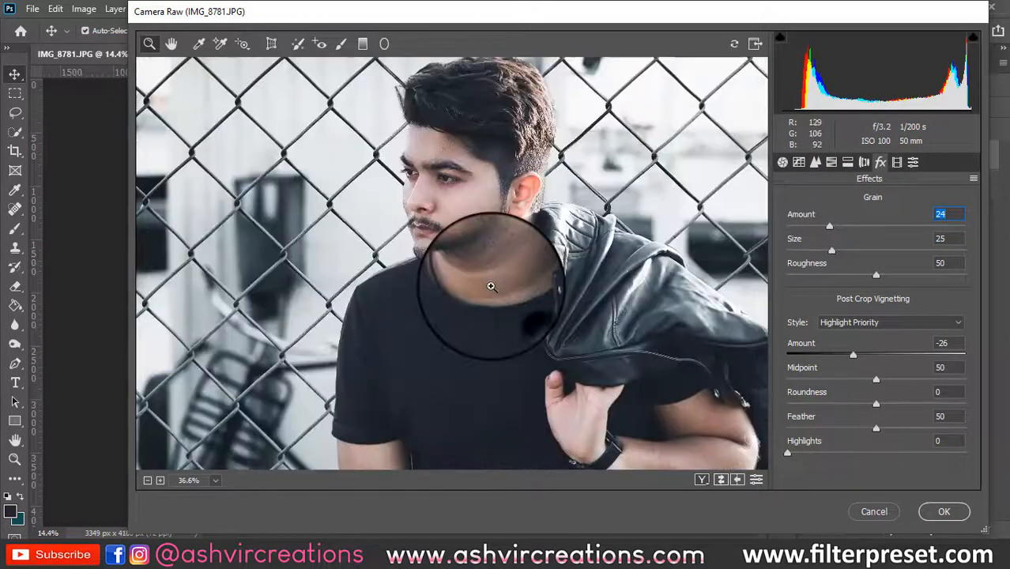
{"action": "scroll", "coordinate": [479, 408], "scroll_direction": "up", "scroll_amount": 8}
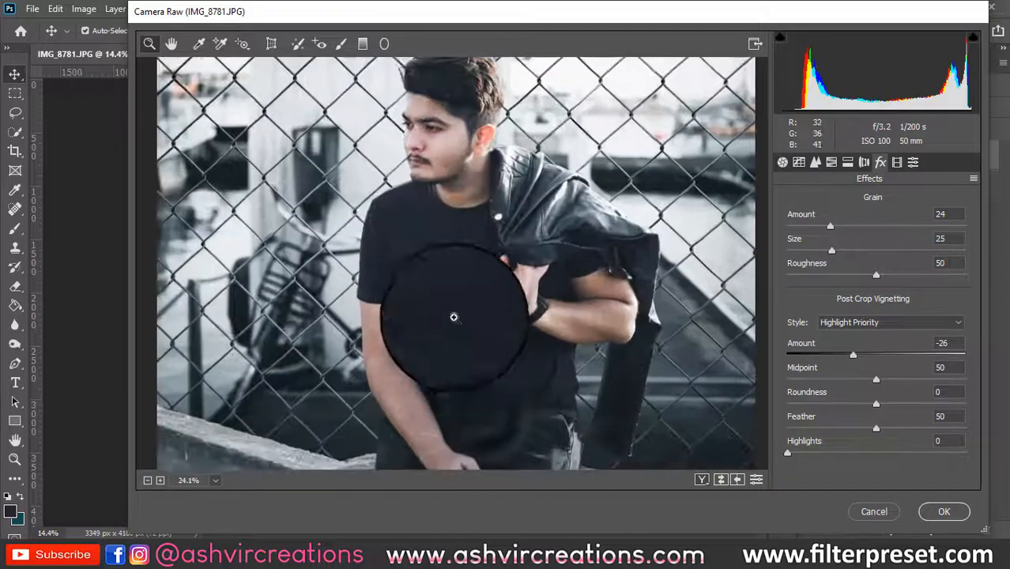
{"action": "scroll", "coordinate": [500, 372], "scroll_direction": "down", "scroll_amount": 3}
{"action": "scroll", "coordinate": [469, 269], "scroll_direction": "down", "scroll_amount": 4}
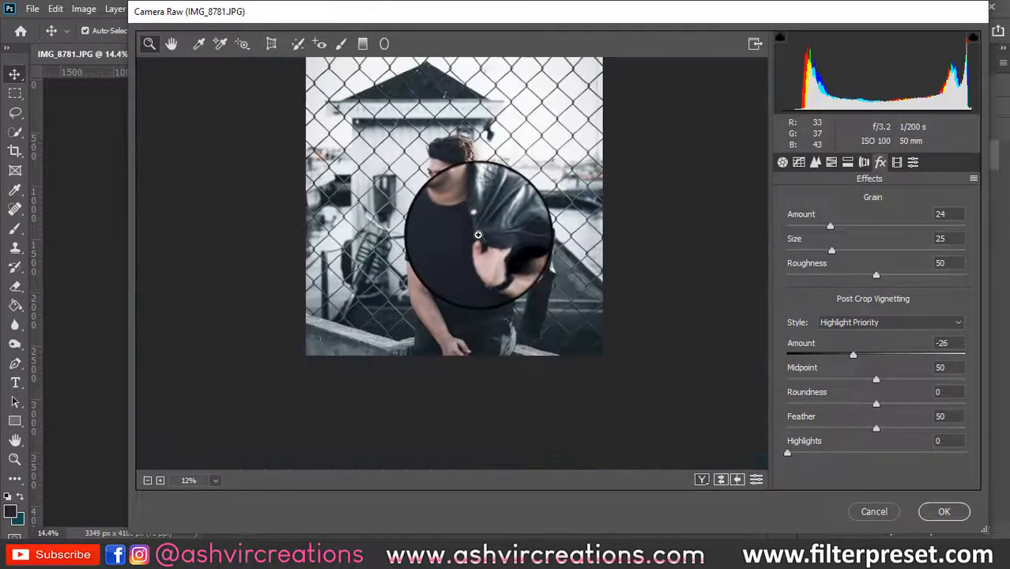
{"action": "scroll", "coordinate": [490, 203], "scroll_direction": "down", "scroll_amount": 2}
{"action": "scroll", "coordinate": [455, 185], "scroll_direction": "up", "scroll_amount": 2}
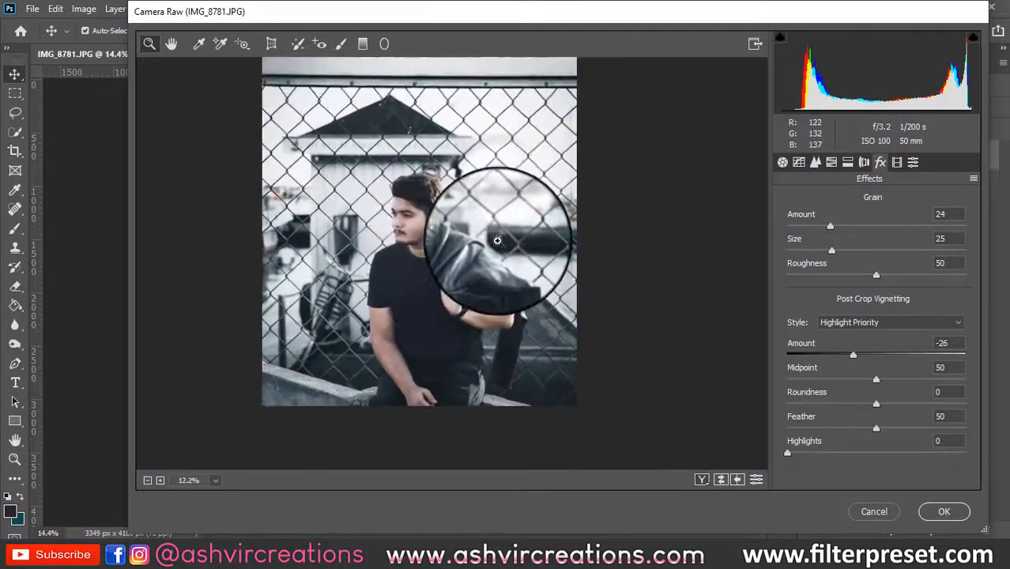
{"action": "scroll", "coordinate": [484, 226], "scroll_direction": "down", "scroll_amount": 2}
{"action": "scroll", "coordinate": [473, 192], "scroll_direction": "up", "scroll_amount": 1}
{"action": "scroll", "coordinate": [484, 237], "scroll_direction": "up", "scroll_amount": 1}
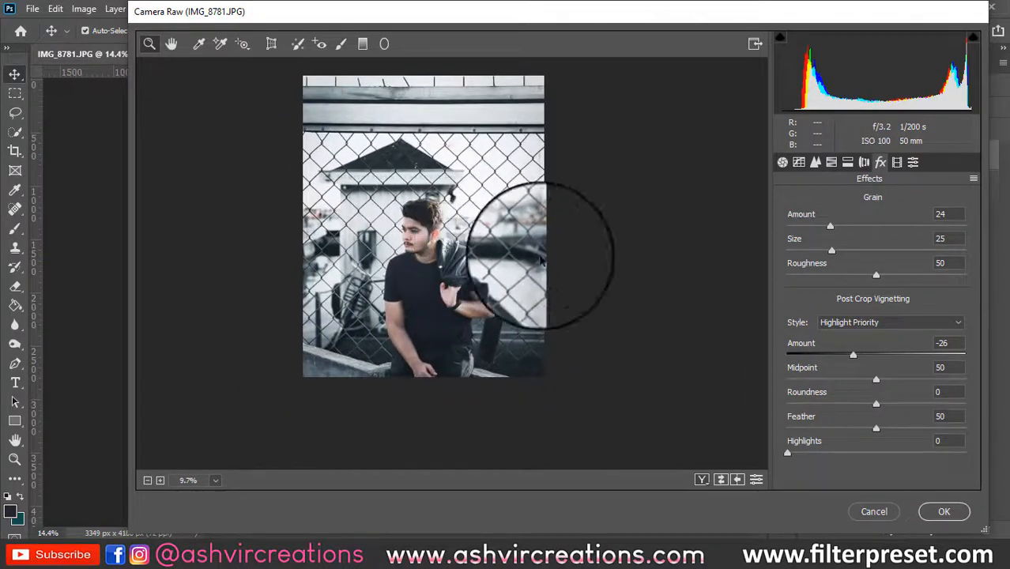
- Set the post-crop vignetting amount to 0 and apply the Camera Raw grade to the merged layer
{"action": "left_click_drag", "start_coordinate": [853, 357], "coordinate": [867, 358]}
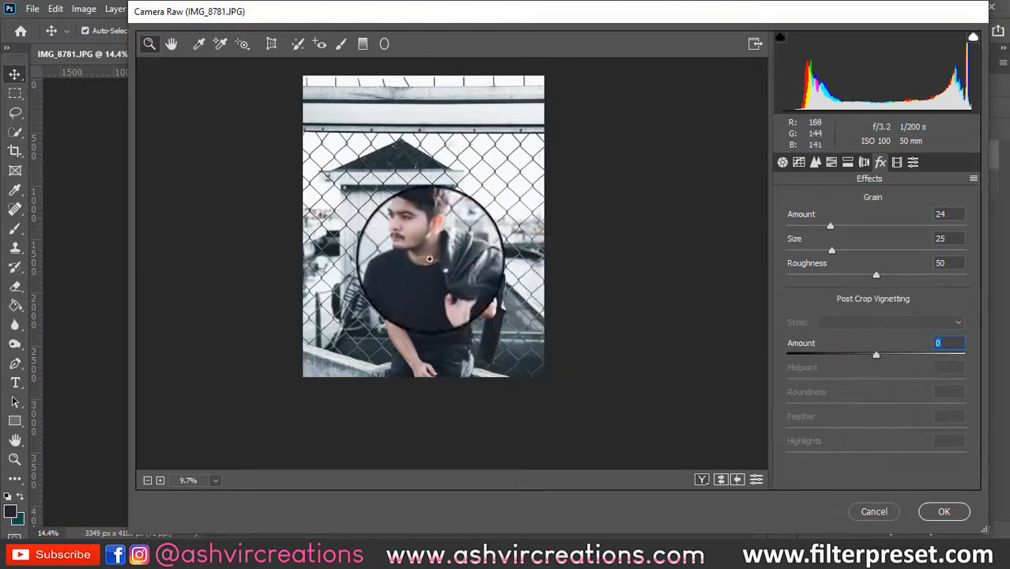
{"action": "scroll", "coordinate": [417, 261], "scroll_direction": "up", "scroll_amount": 5}
{"action": "scroll", "coordinate": [416, 268], "scroll_direction": "down", "scroll_amount": 1}
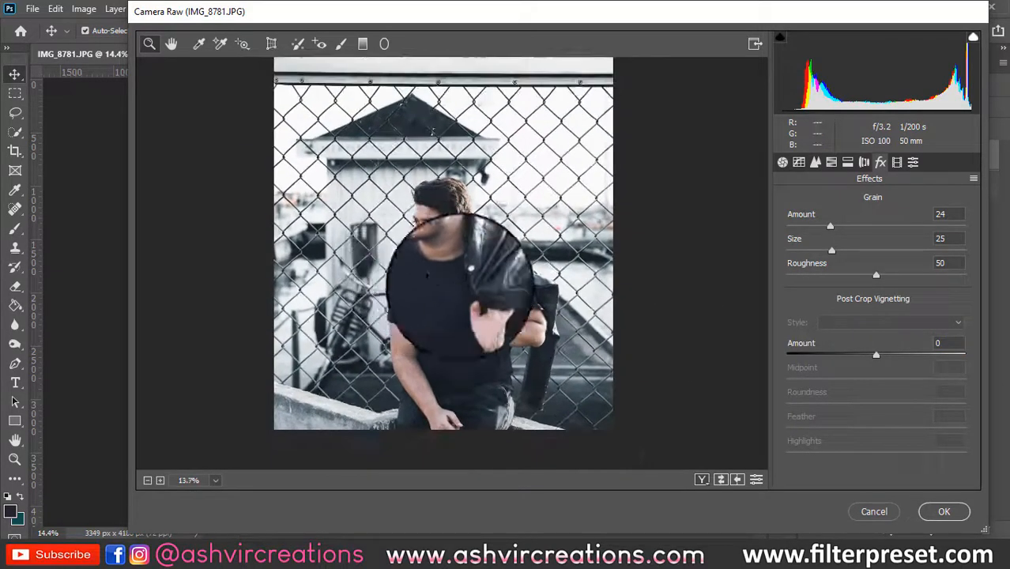
{"action": "left_click", "coordinate": [939, 511]}
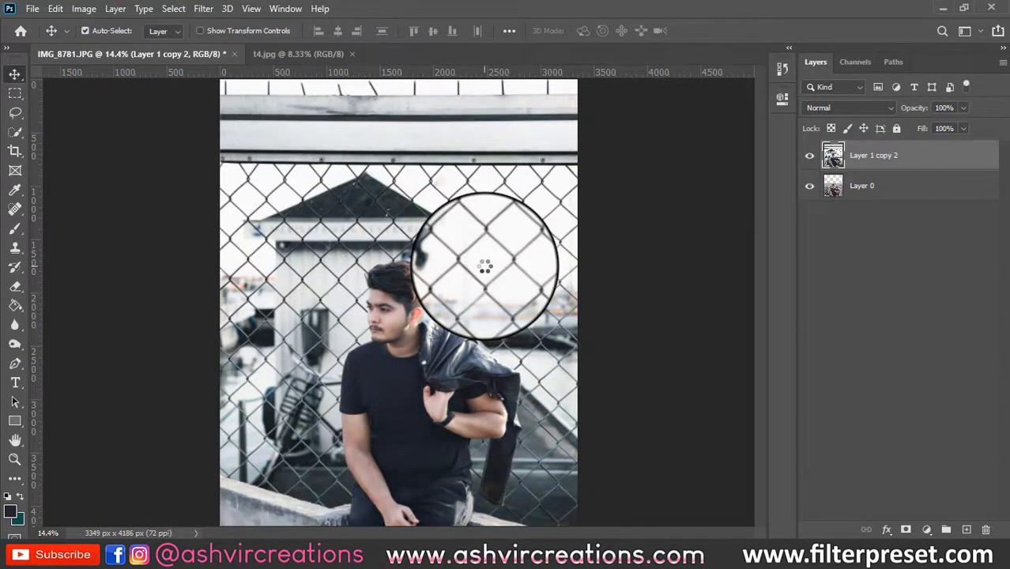
{"action": "scroll", "coordinate": [486, 272], "scroll_direction": "down", "scroll_amount": 2}
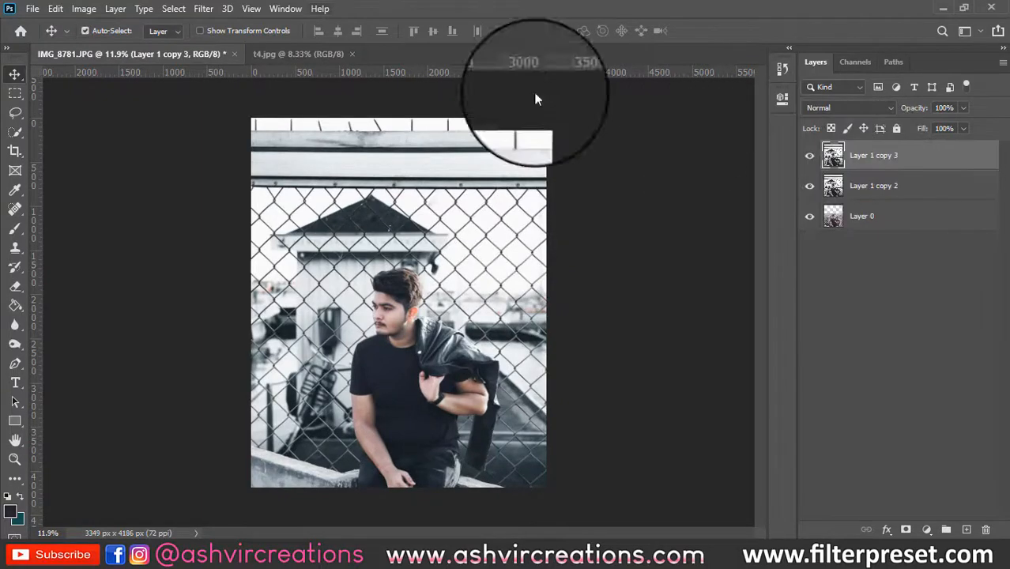
{"action": "left_click", "coordinate": [204, 9]}
{"action": "left_click", "coordinate": [237, 97]}
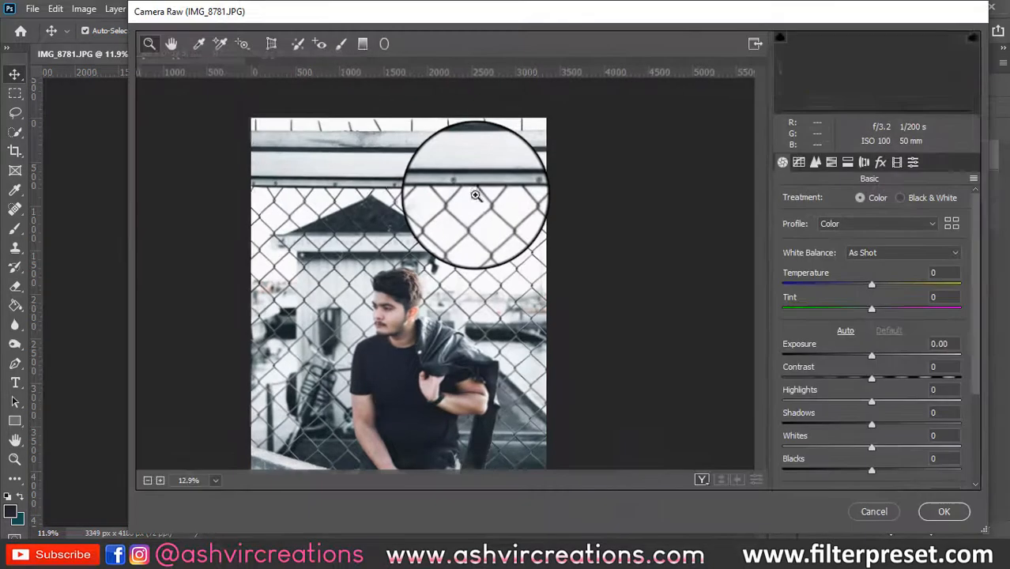
{"action": "left_click", "coordinate": [976, 180]}
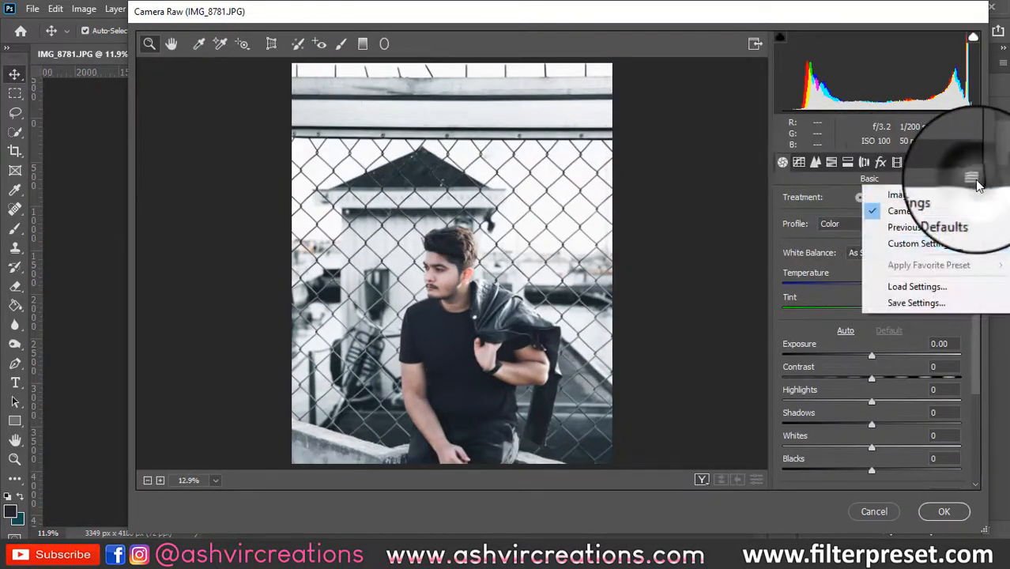
{"action": "left_click", "coordinate": [920, 222]}
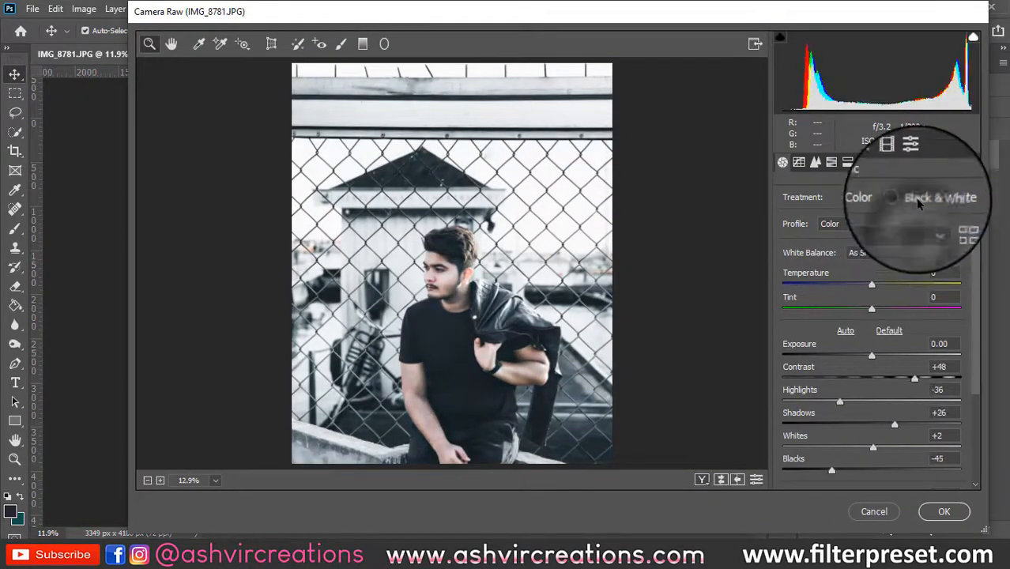
{"action": "left_click", "coordinate": [885, 163]}
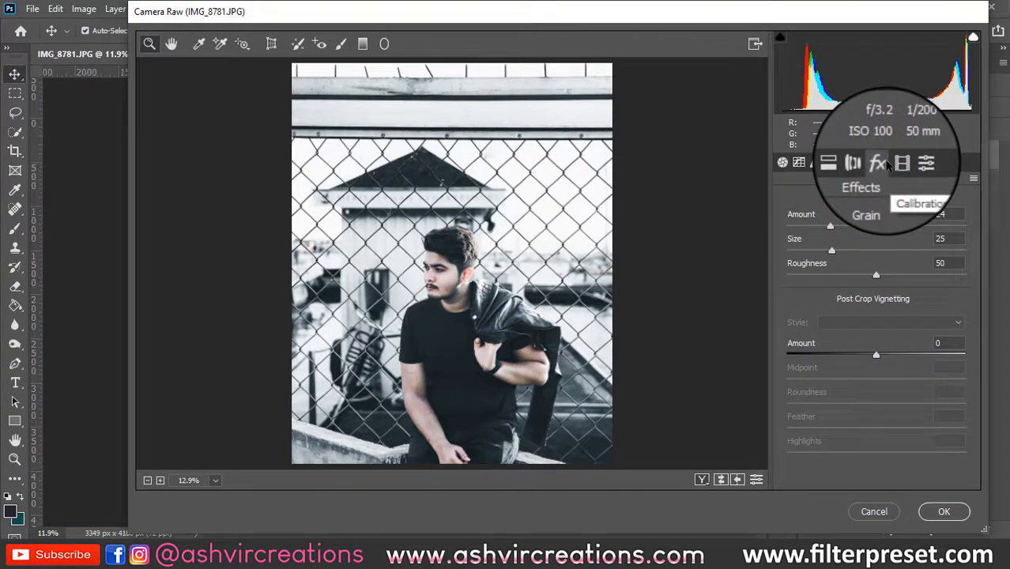
{"action": "left_click", "coordinate": [874, 511]}
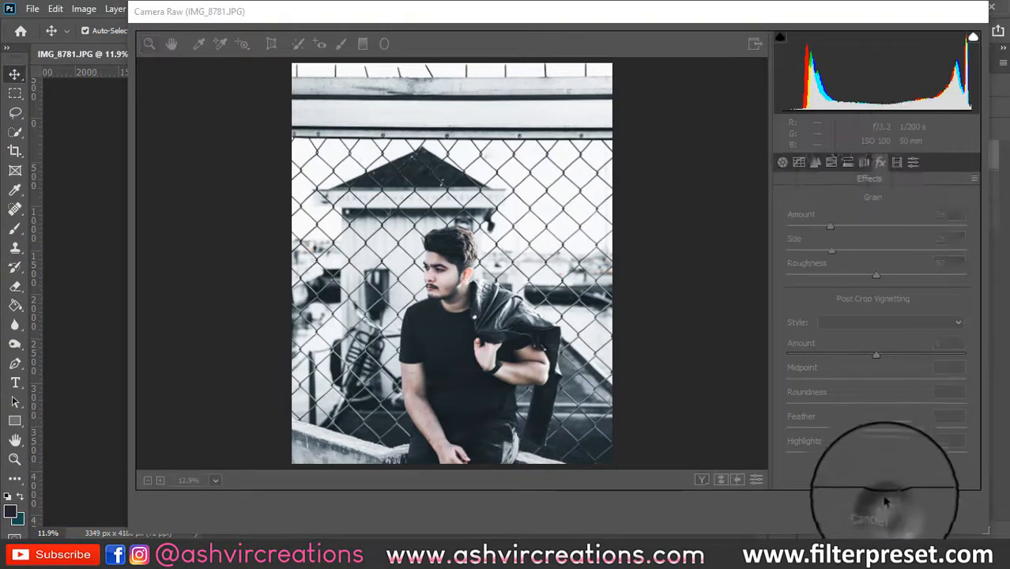
- Restore the merged layer's ungraded state and reapply the last Camera Raw Filter to a duplicate of it
{"action": "left_click", "coordinate": [810, 169]}
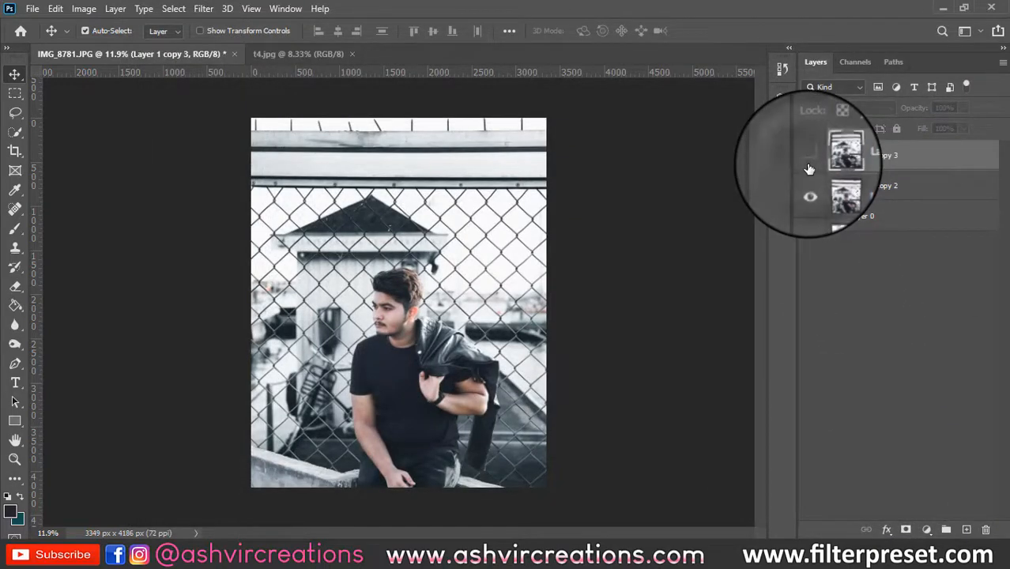
{"action": "left_click", "coordinate": [810, 167]}
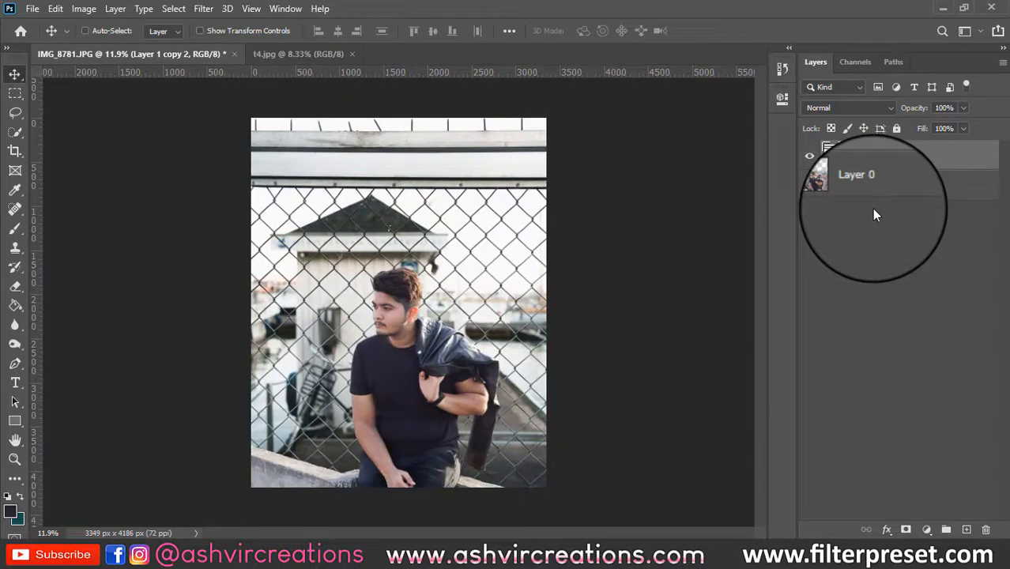
{"action": "left_click", "coordinate": [203, 8]}
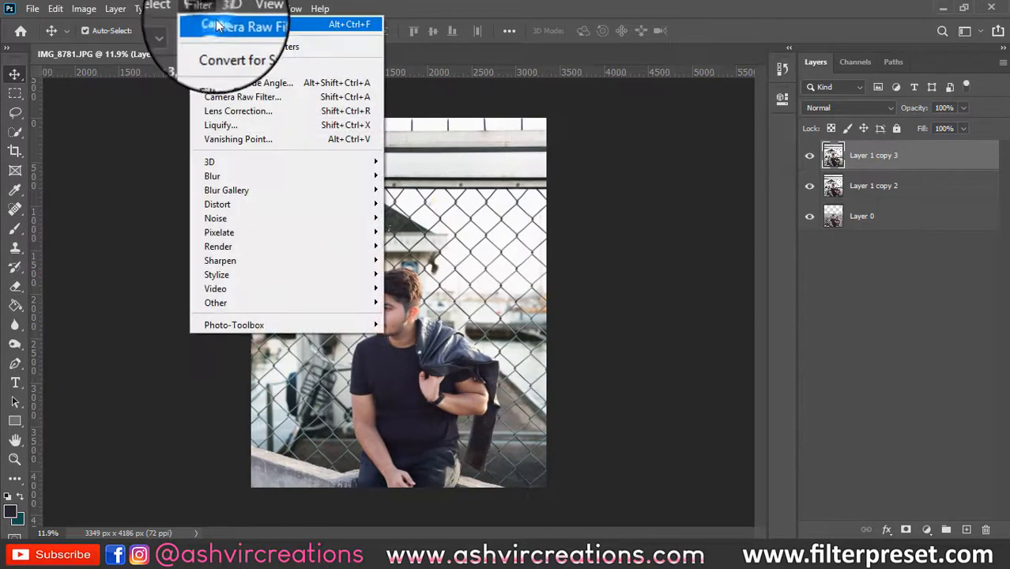
{"action": "left_click", "coordinate": [217, 26]}
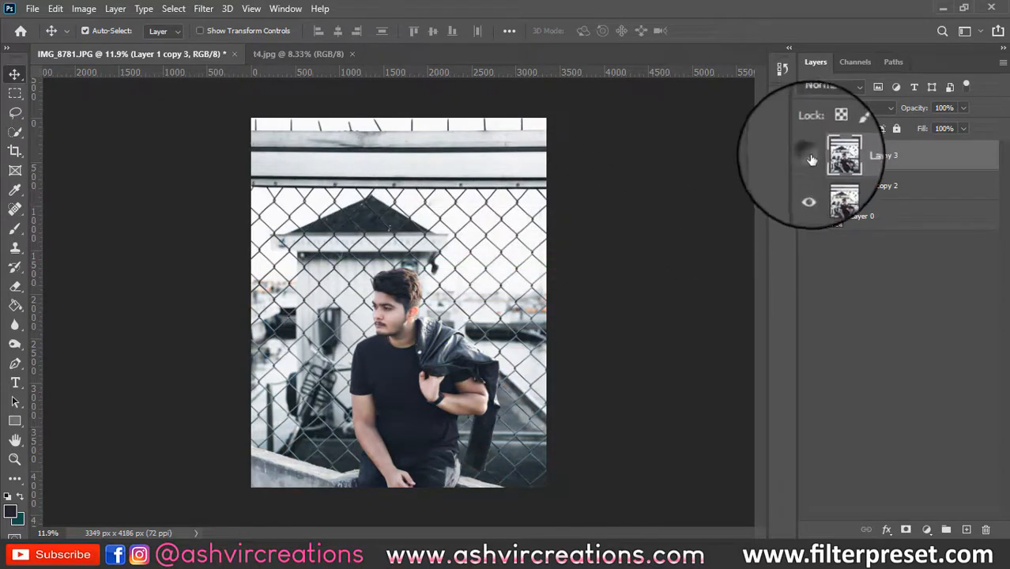
- Hide the graded copy and duplicate the ungraded Layer 1 copy 2 beneath it
{"action": "left_click", "coordinate": [809, 156]}
{"action": "left_click", "coordinate": [875, 187]}
{"action": "key", "text": "ctrl+j"}
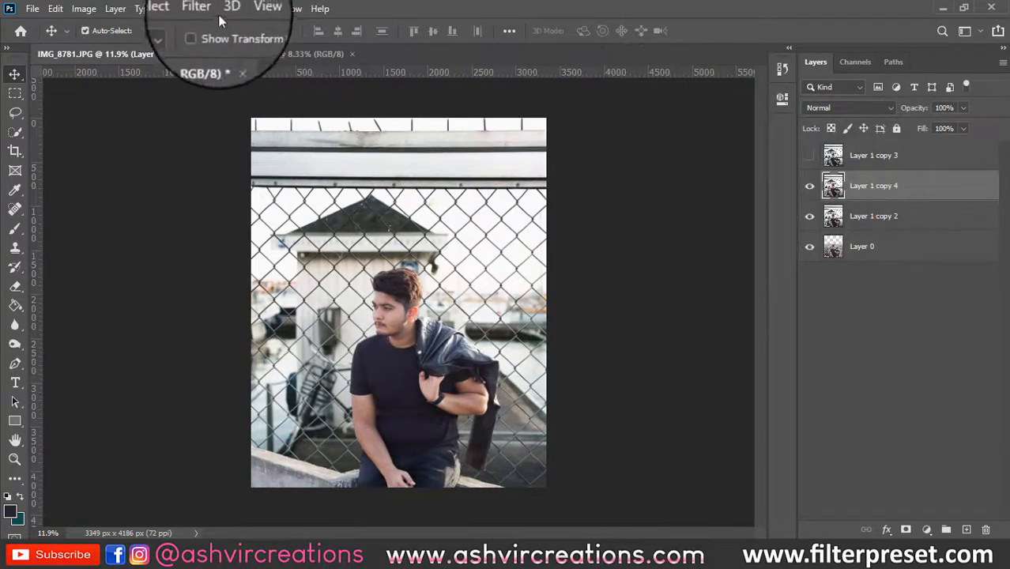
- Open the new duplicate in the Camera Raw Filter and apply the Previous Conversion settings
{"action": "left_click", "coordinate": [205, 9]}
{"action": "left_click", "coordinate": [234, 94]}
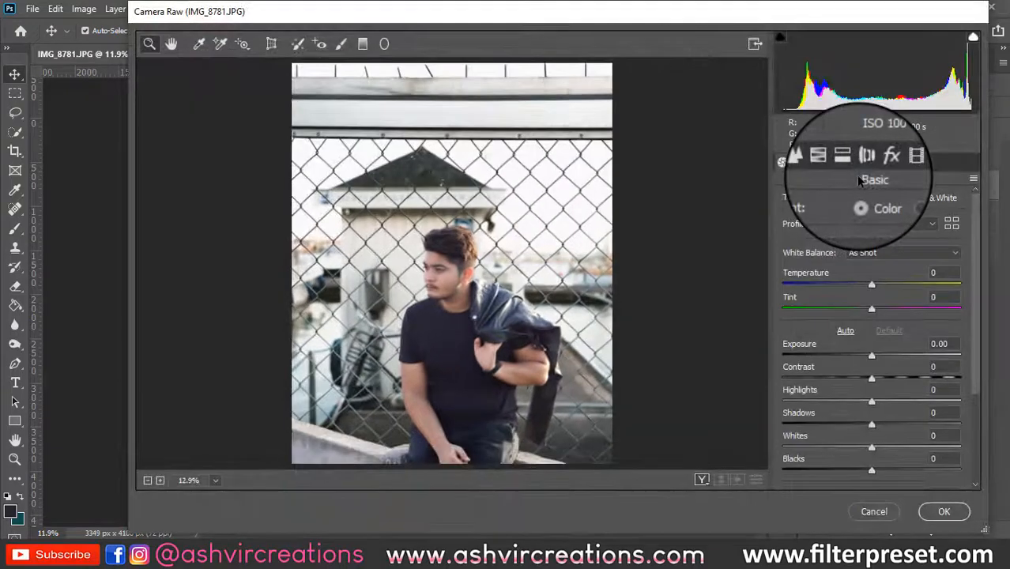
{"action": "left_click", "coordinate": [975, 180]}
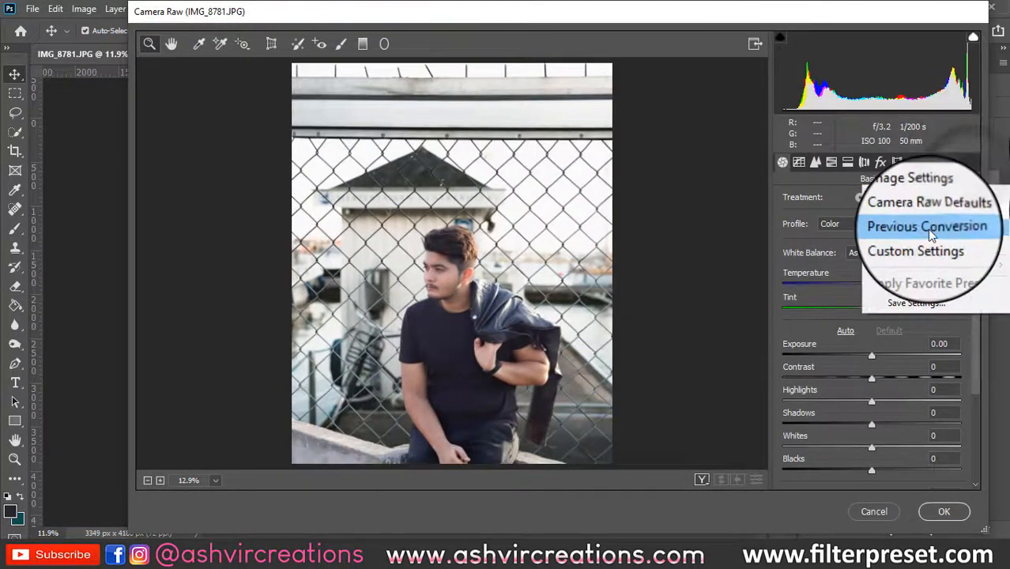
{"action": "left_click", "coordinate": [927, 229]}
- Set the post-crop vignetting to amount -43, midpoint 28, roundness -8 and highlights 18, and apply the Camera Raw grade
{"action": "left_click", "coordinate": [880, 162]}
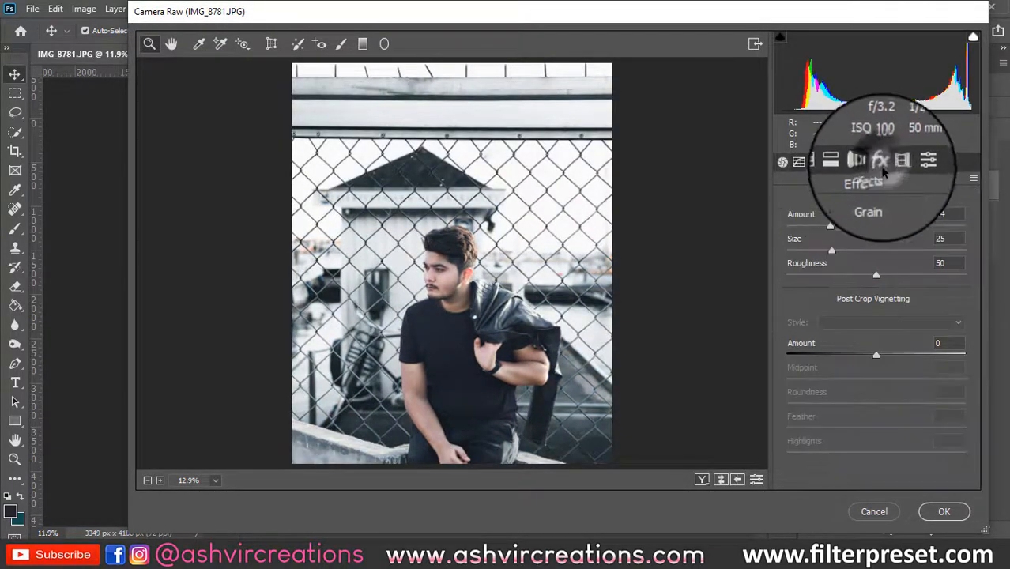
{"action": "left_click", "coordinate": [842, 354]}
{"action": "left_click_drag", "start_coordinate": [842, 357], "coordinate": [869, 404]}
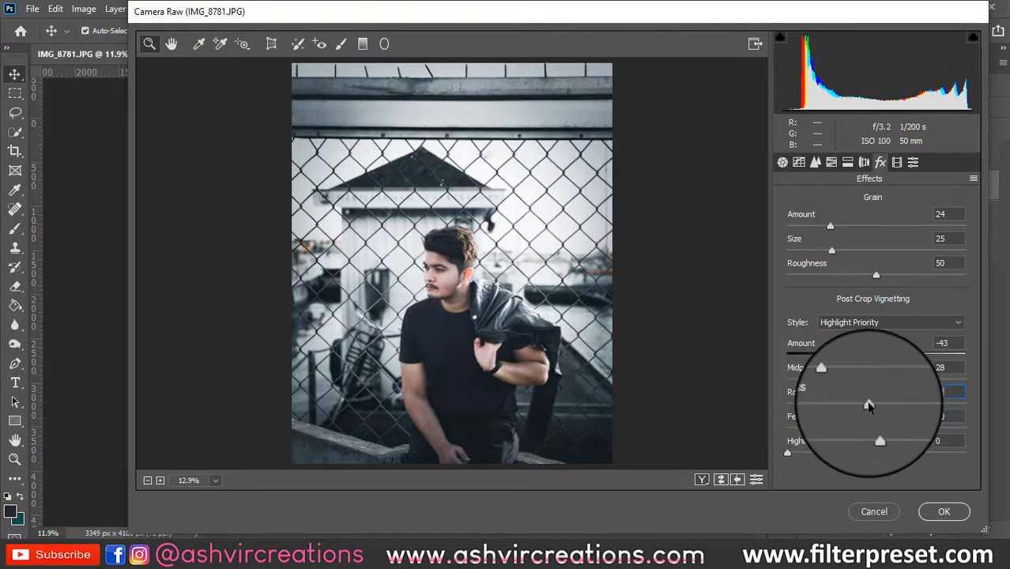
{"action": "left_click_drag", "start_coordinate": [787, 453], "coordinate": [818, 456]}
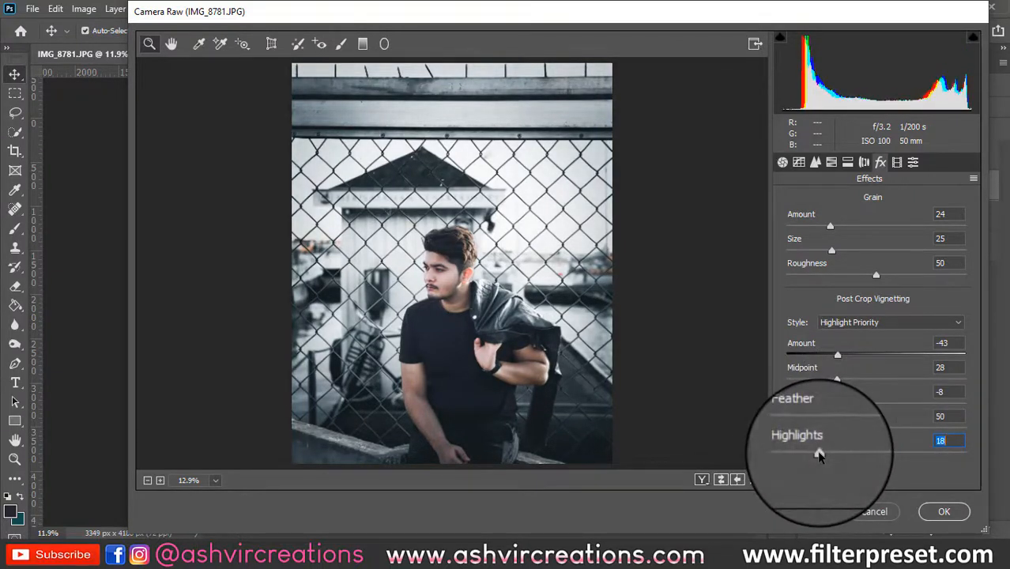
{"action": "left_click", "coordinate": [942, 511]}
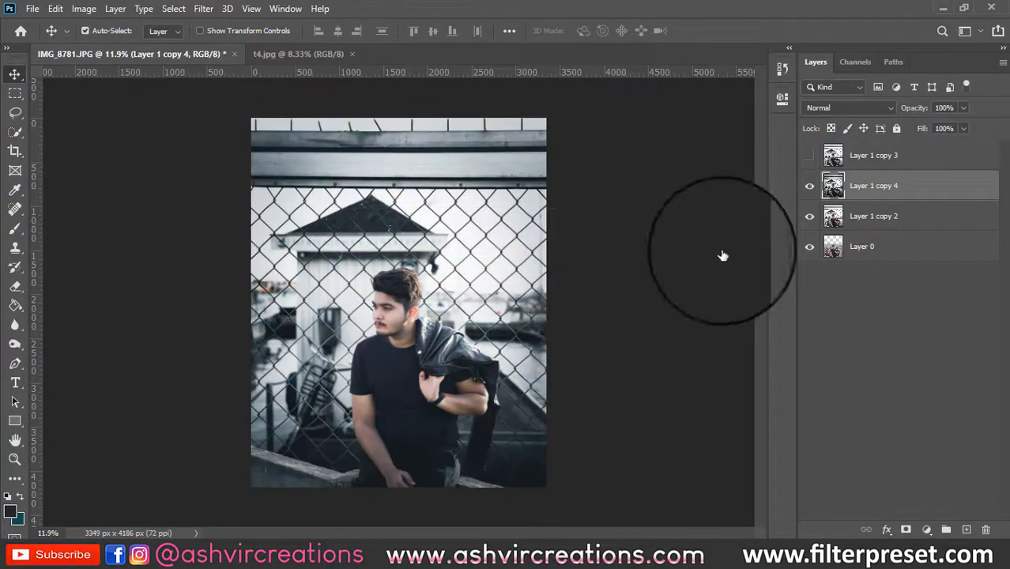
- Move Layer 1 copy 3 directly beneath Layer 1 copy 4 and make it visible, keeping the vignetted Layer 1 copy 4 selected
{"action": "left_click_drag", "start_coordinate": [864, 164], "coordinate": [859, 193]}
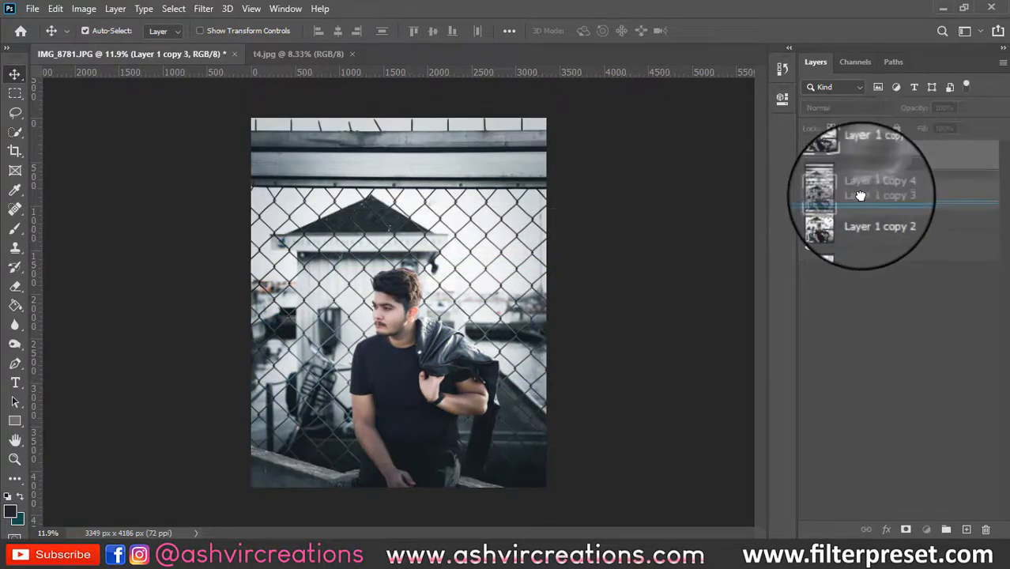
{"action": "left_click", "coordinate": [808, 160]}
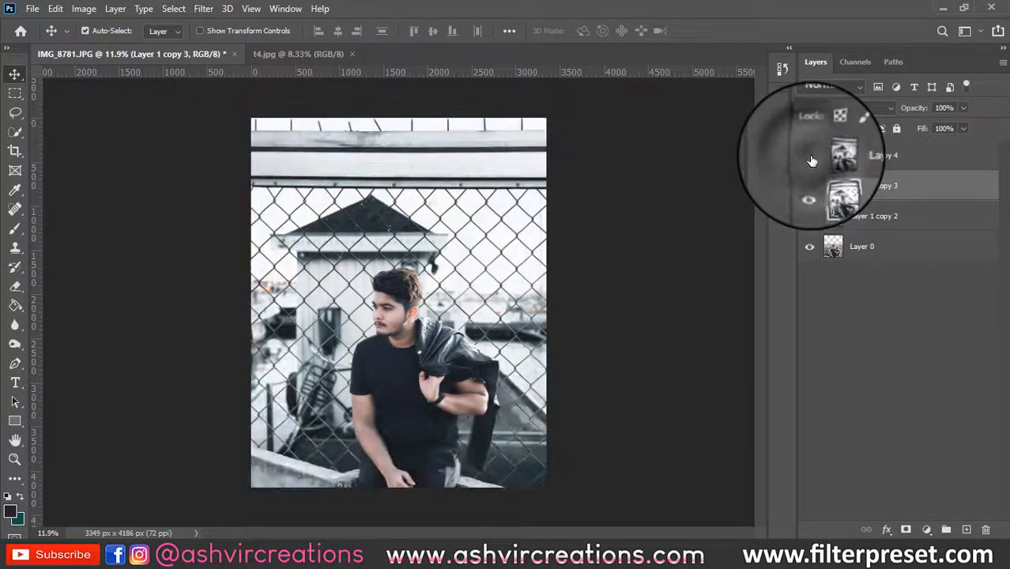
{"action": "left_click", "coordinate": [807, 159]}
{"action": "left_click", "coordinate": [853, 161]}
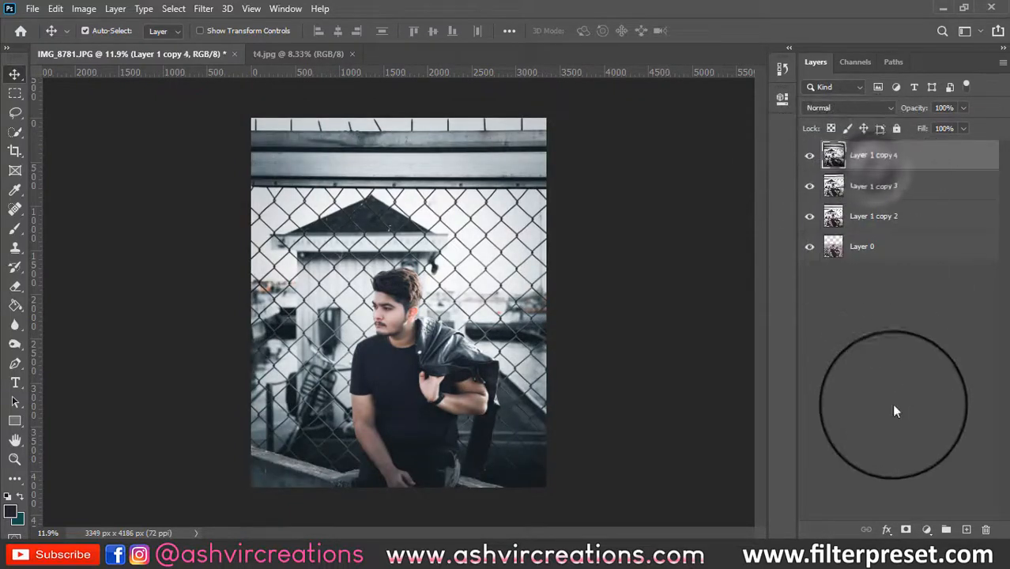
- Add a layer mask to Layer 1 copy 4 and paint it black over the man with a large soft brush
{"action": "key", "text": "b"}
{"action": "mouse_move", "coordinate": [402, 478]}
{"action": "left_mouse_down"}
{"action": "mouse_move", "coordinate": [376, 479]}
{"action": "mouse_move", "coordinate": [382, 440]}
{"action": "mouse_move", "coordinate": [301, 453]}
{"action": "mouse_move", "coordinate": [311, 430]}
{"action": "mouse_move", "coordinate": [382, 419]}
{"action": "mouse_move", "coordinate": [406, 474]}
{"action": "mouse_move", "coordinate": [462, 402]}
{"action": "mouse_move", "coordinate": [429, 386]}
{"action": "mouse_move", "coordinate": [446, 386]}
{"action": "mouse_move", "coordinate": [387, 316]}
{"action": "mouse_move", "coordinate": [392, 301]}
{"action": "mouse_move", "coordinate": [387, 406]}
{"action": "mouse_move", "coordinate": [407, 462]}
{"action": "left_mouse_up"}
{"action": "left_click", "coordinate": [21, 497]}
{"action": "key", "text": "bracketright"}
{"action": "key", "text": "bracketright"}
{"action": "scroll", "coordinate": [406, 462], "scroll_direction": "up", "scroll_amount": 1}
{"action": "scroll", "coordinate": [388, 356], "scroll_direction": "up", "scroll_amount": 1}
{"action": "scroll", "coordinate": [383, 293], "scroll_direction": "down", "scroll_amount": 2}
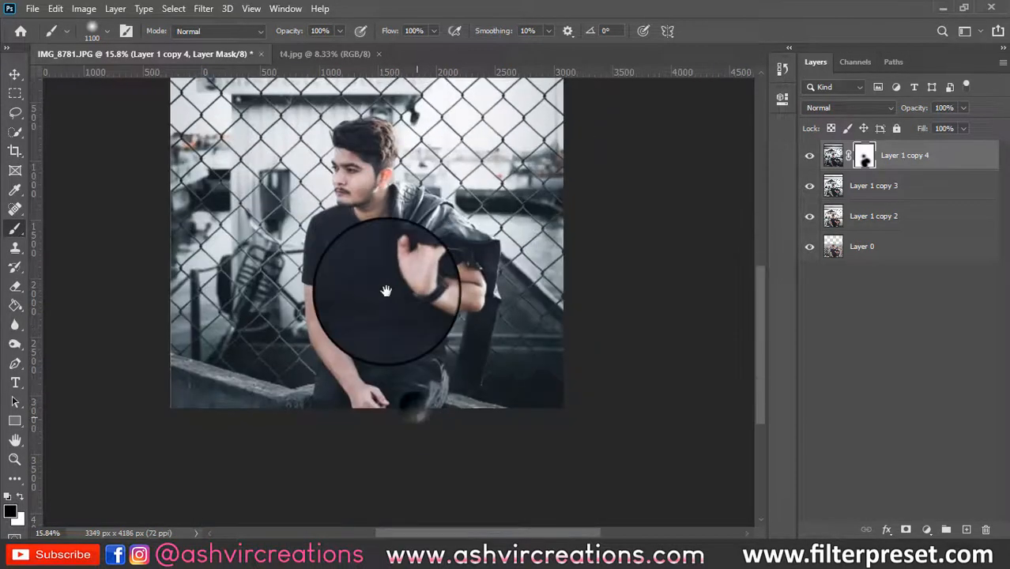
- Compare the image with and without the masked vignette layer to examine the man's brightness against the background
{"action": "left_click", "coordinate": [802, 161]}
{"action": "left_click", "coordinate": [802, 161]}
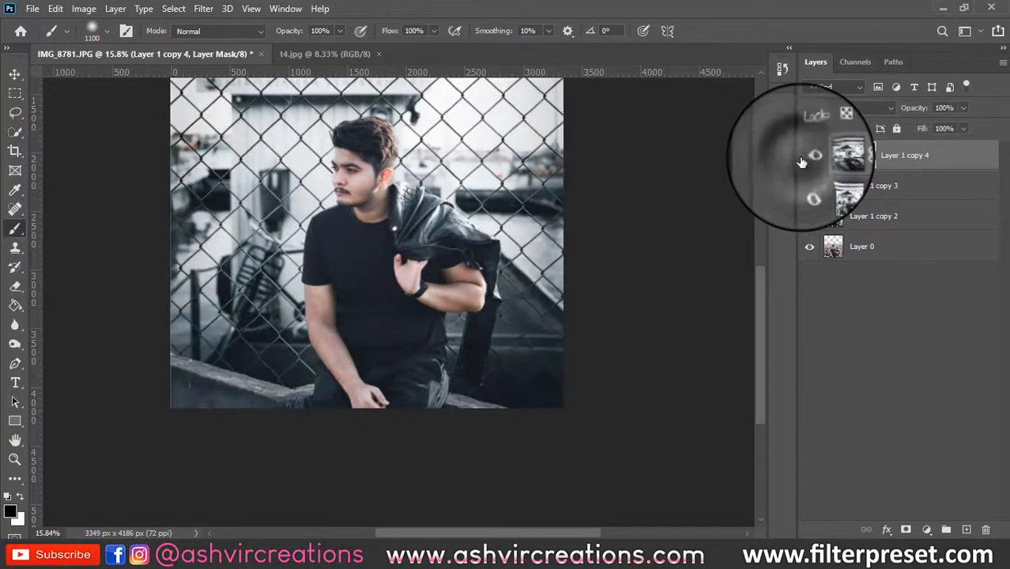
{"action": "left_click", "coordinate": [802, 162]}
{"action": "left_click", "coordinate": [802, 161]}
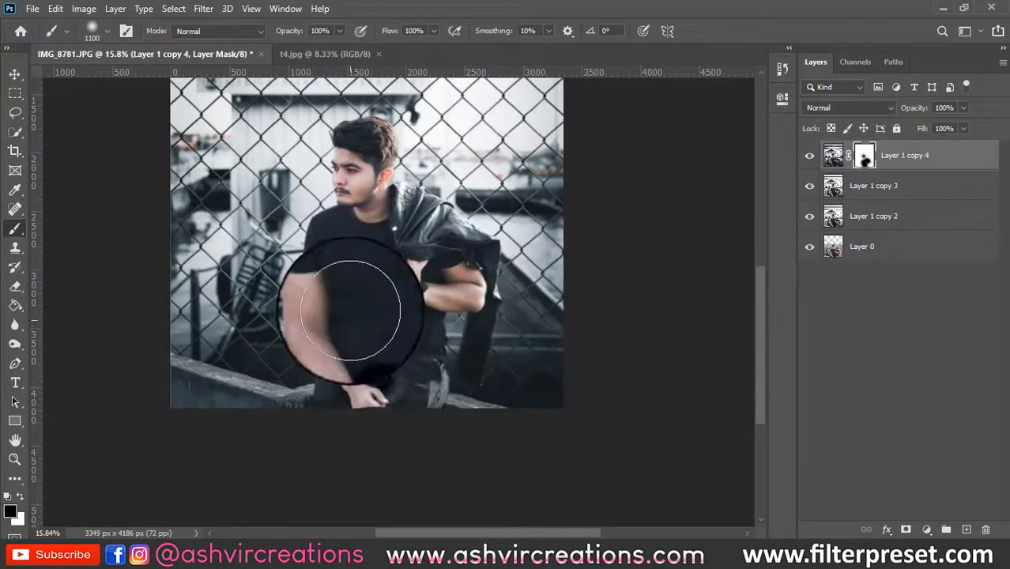
{"action": "left_click", "coordinate": [812, 158]}
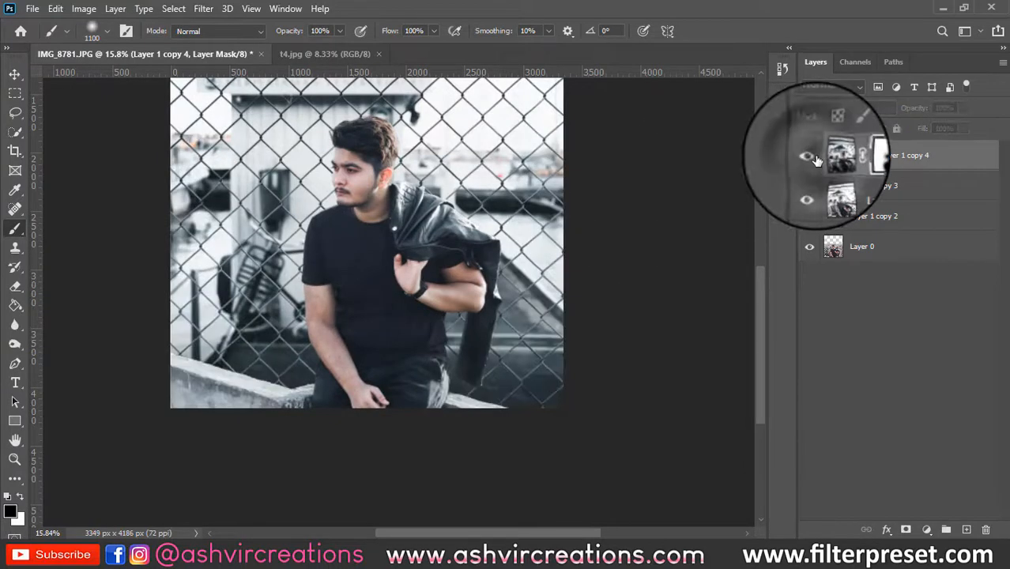
{"action": "left_click", "coordinate": [812, 158]}
{"action": "left_click", "coordinate": [812, 158]}
{"action": "left_click", "coordinate": [811, 158]}
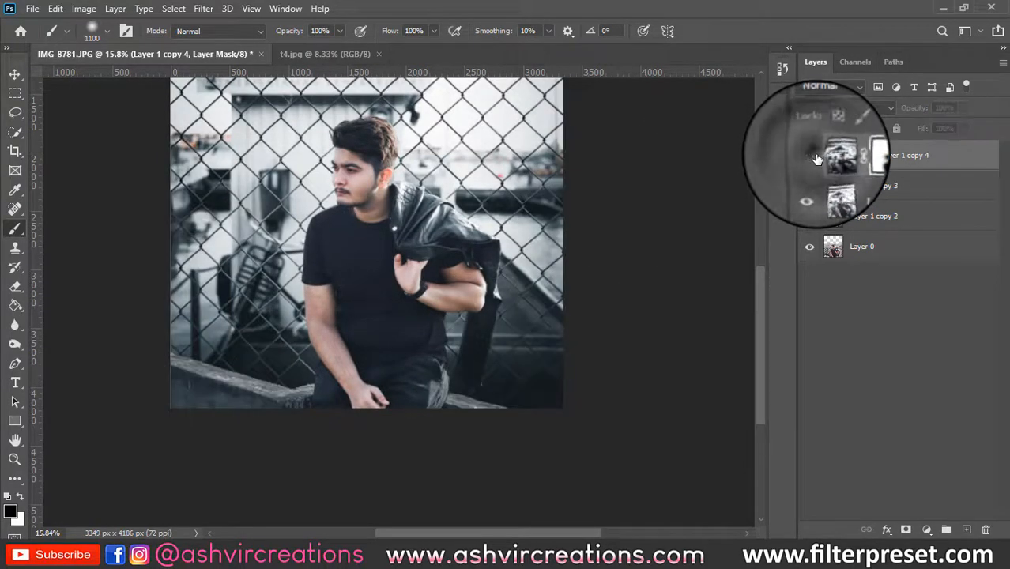
{"action": "left_click", "coordinate": [810, 157]}
{"action": "left_click", "coordinate": [811, 158]}
{"action": "scroll", "coordinate": [468, 215], "scroll_direction": "down", "scroll_amount": 2}
{"action": "scroll", "coordinate": [466, 212], "scroll_direction": "up", "scroll_amount": 2}
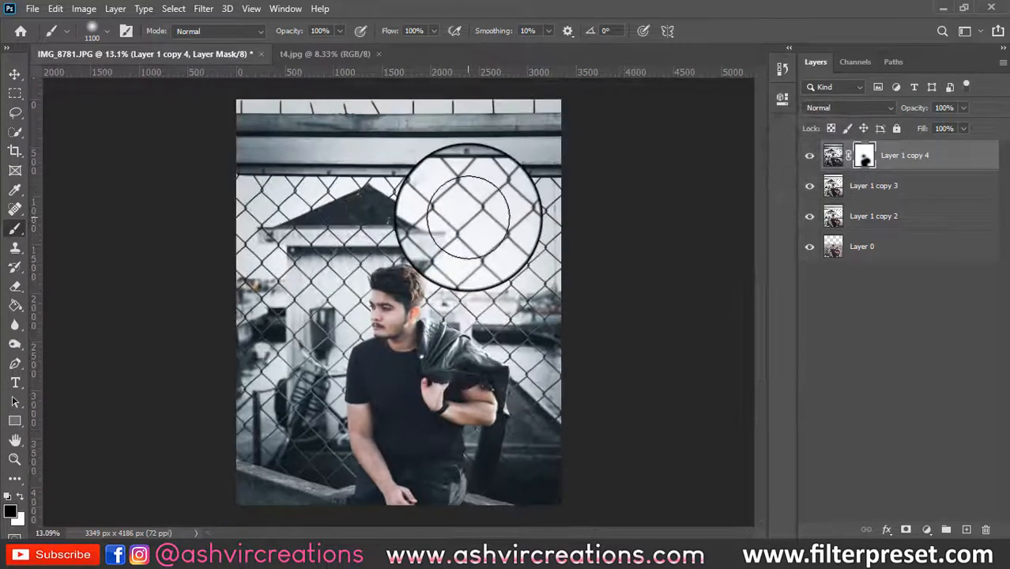
- Merge the masked Layer 1 copy 4 with Layer 1 copy 3
{"action": "key", "text": "v"}
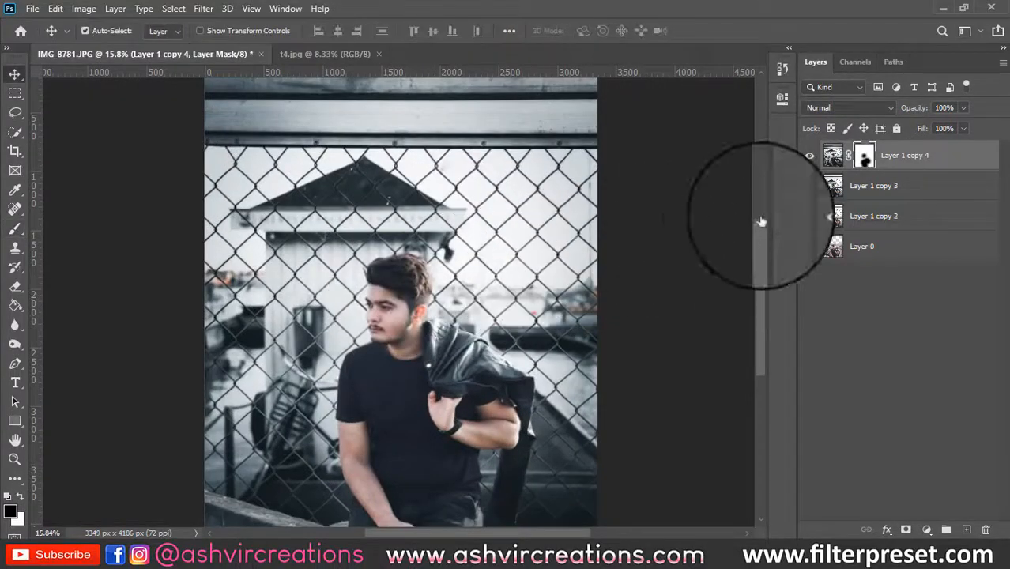
{"action": "left_click", "coordinate": [873, 187], "text": "shift"}
{"action": "right_click", "coordinate": [873, 190]}
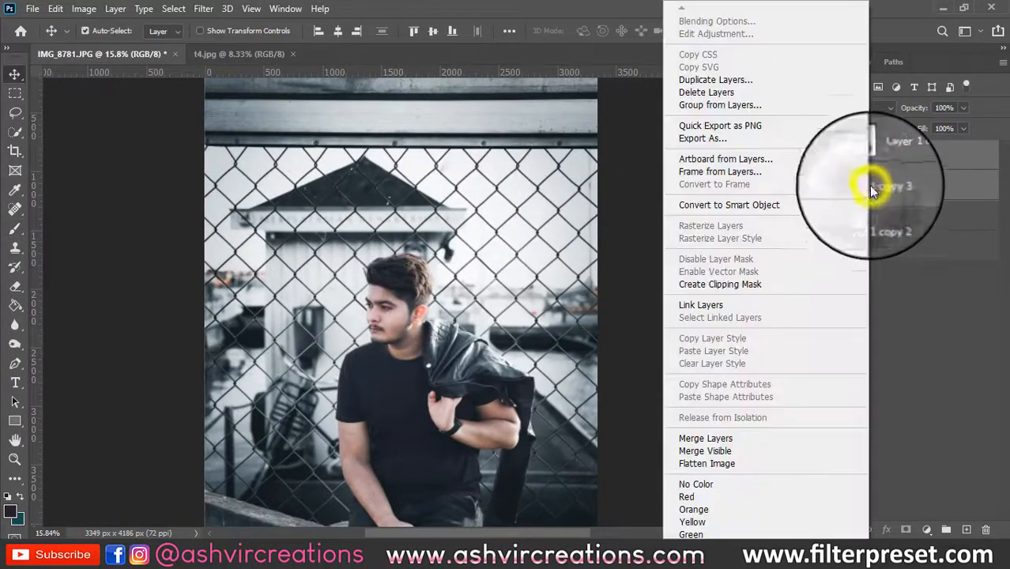
{"action": "left_click", "coordinate": [730, 438]}
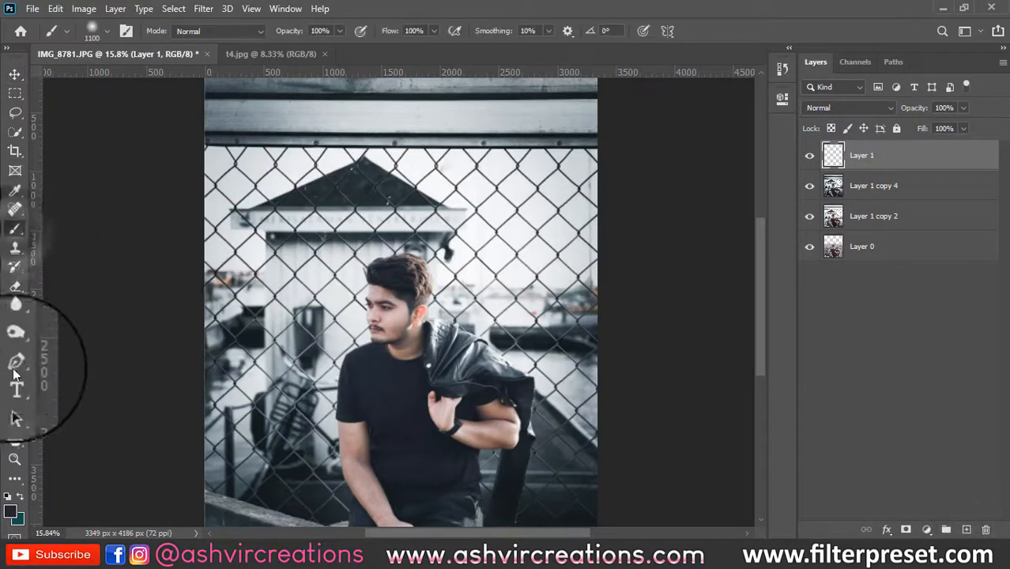
- Add an empty layer above the merged grade and set the foreground colour to light orange ffca97
{"action": "left_click", "coordinate": [11, 512]}
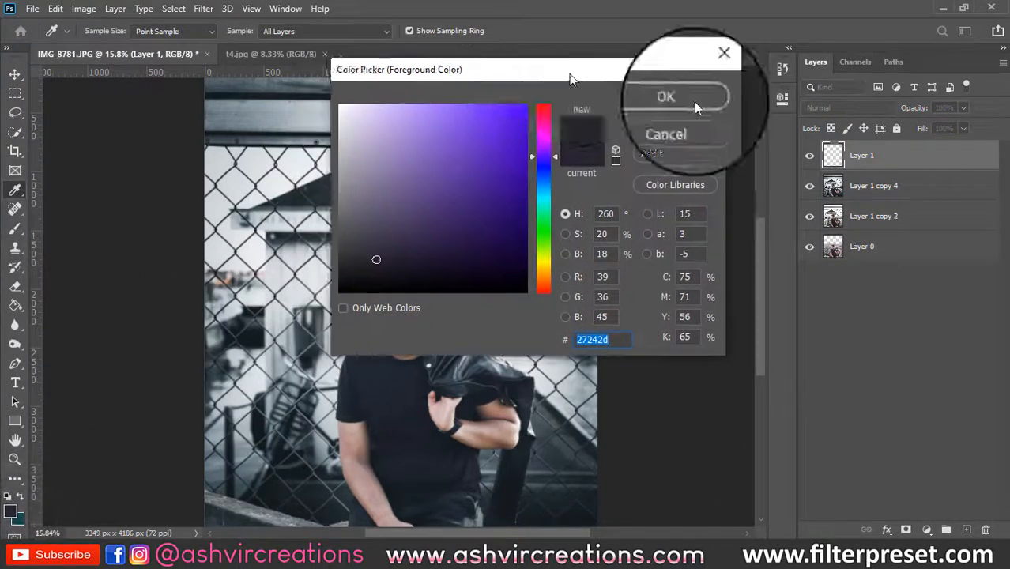
{"action": "left_click_drag", "start_coordinate": [544, 73], "coordinate": [817, 222]}
{"action": "left_click", "coordinate": [788, 423]}
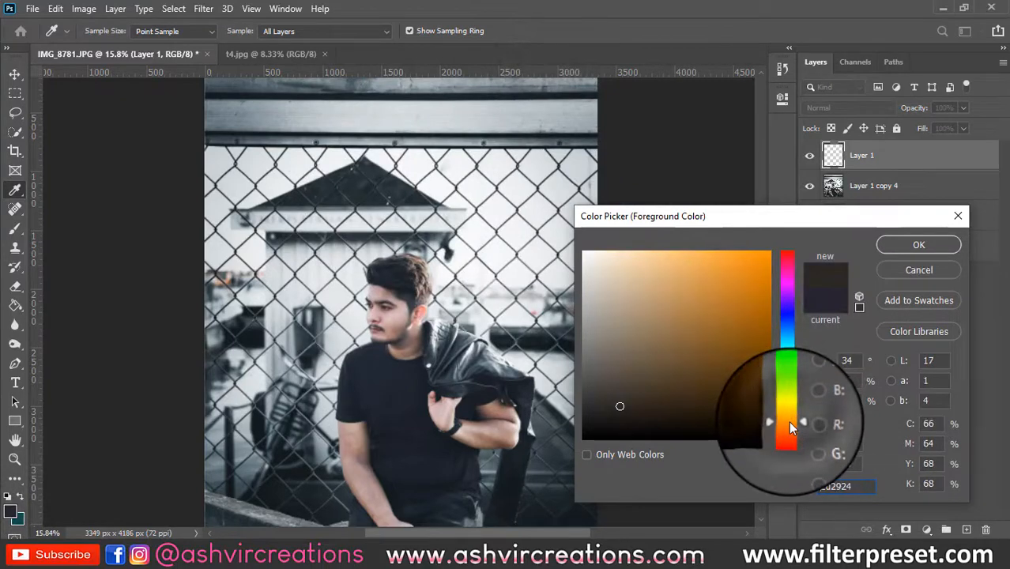
{"action": "left_click_drag", "start_coordinate": [788, 420], "coordinate": [780, 413]}
{"action": "left_click_drag", "start_coordinate": [624, 256], "coordinate": [659, 252]}
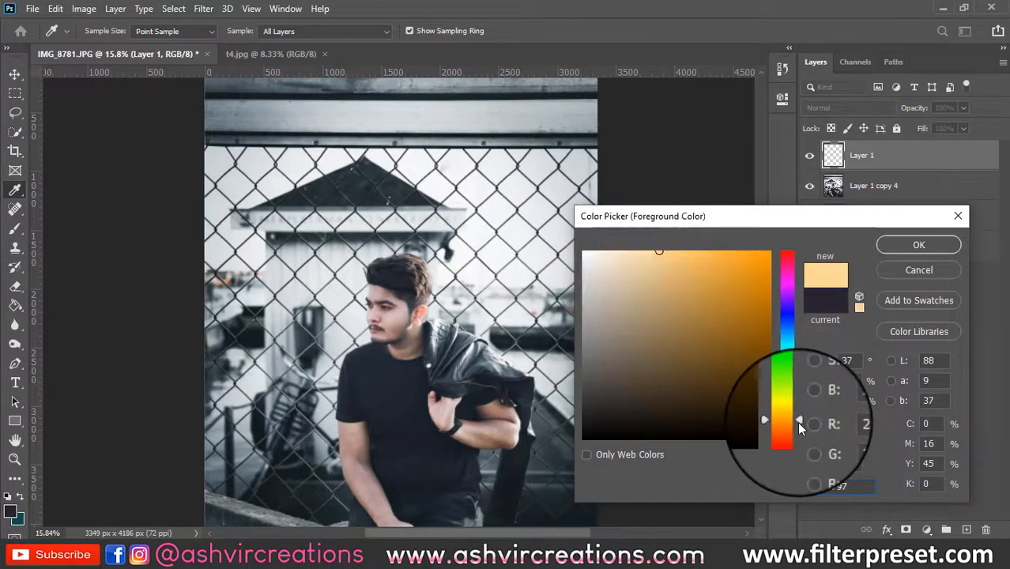
{"action": "left_click_drag", "start_coordinate": [797, 422], "coordinate": [804, 423]}
{"action": "left_click", "coordinate": [920, 237]}
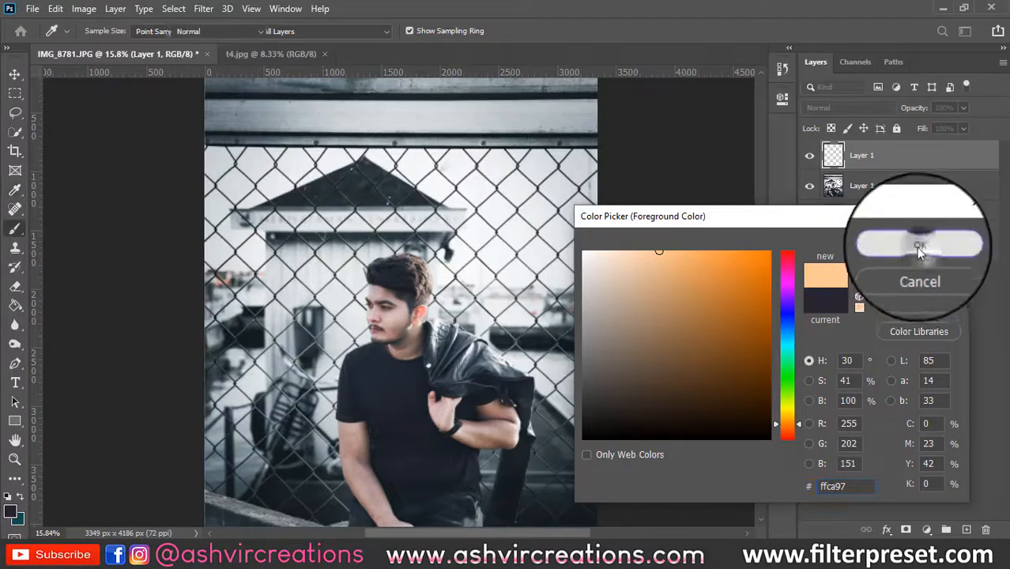
- Paint one soft orange spot behind the man's head on Layer 1 and set the layer's blend mode to Screen
{"action": "key", "text": "b"}
{"action": "left_click", "coordinate": [877, 247]}
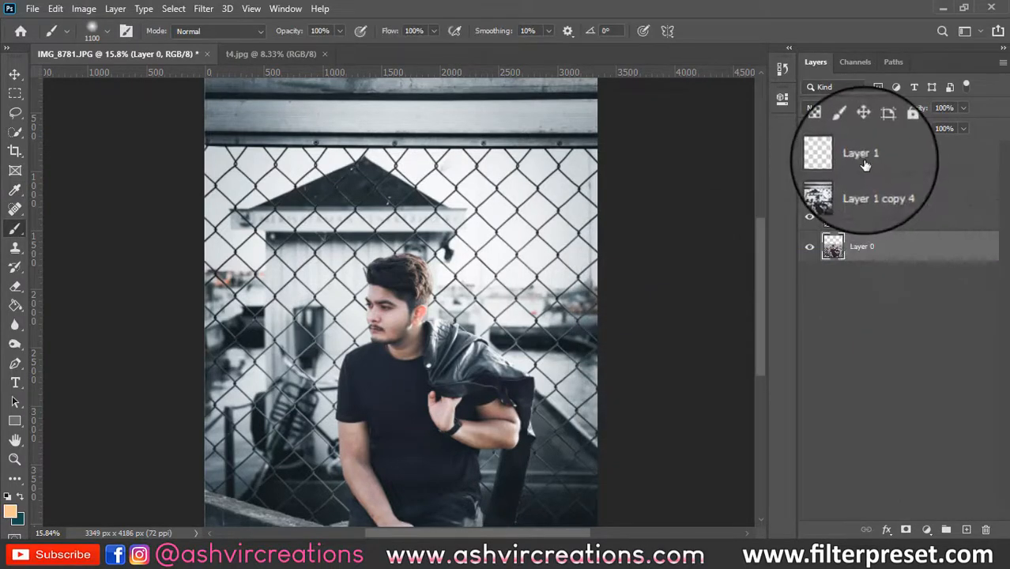
{"action": "left_click", "coordinate": [865, 158]}
{"action": "left_click", "coordinate": [429, 255]}
{"action": "key", "text": "v"}
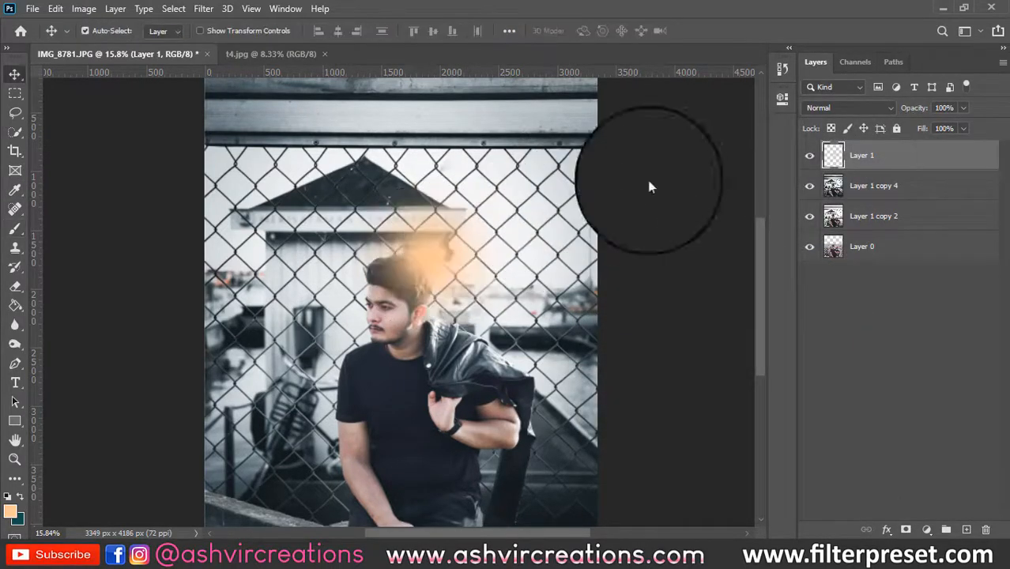
{"action": "left_click", "coordinate": [848, 107]}
{"action": "left_click", "coordinate": [840, 239]}
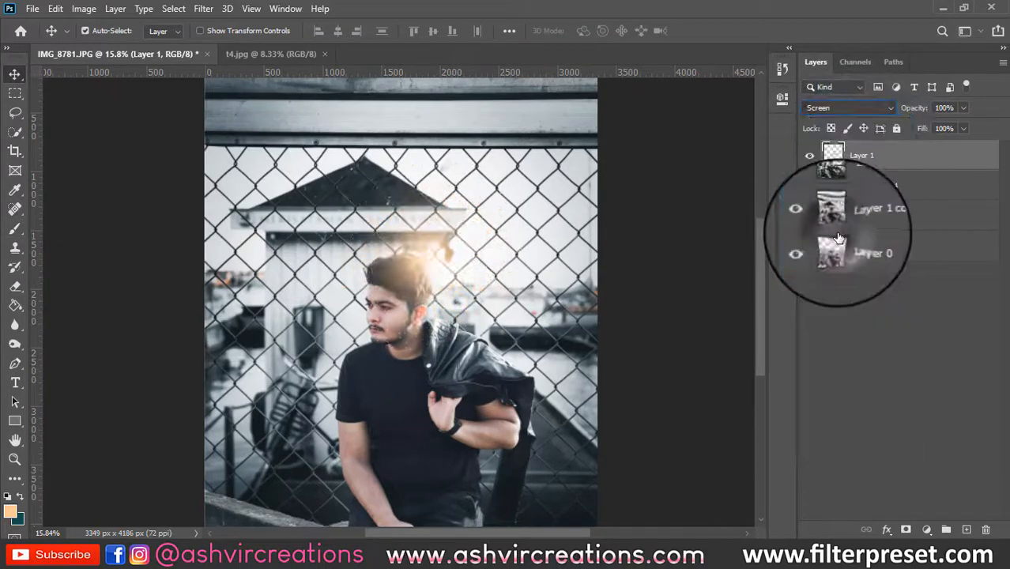
- Enlarge the orange glow with Free Transform and position it over the fence behind the man's head and shoulder
{"action": "key", "text": "ctrl+t"}
{"action": "left_click_drag", "start_coordinate": [484, 304], "coordinate": [572, 315]}
{"action": "left_click_drag", "start_coordinate": [618, 357], "coordinate": [665, 405]}
{"action": "left_click_drag", "start_coordinate": [546, 272], "coordinate": [441, 212]}
{"action": "key", "text": "Return"}
- Check the image with and without the glow and nudge the glow slightly closer to the man's head
{"action": "scroll", "coordinate": [513, 269], "scroll_direction": "up", "scroll_amount": 4}
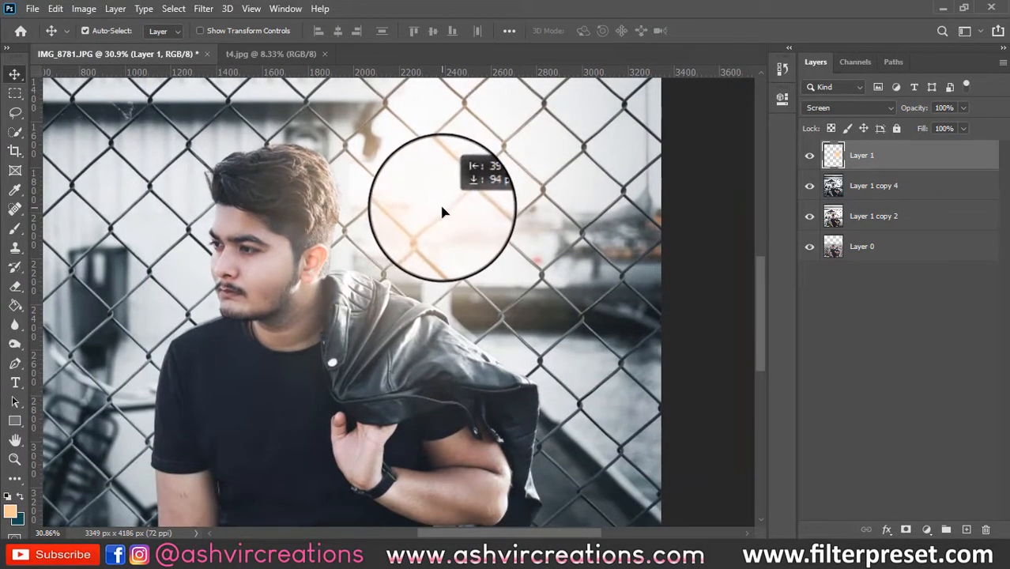
{"action": "left_click", "coordinate": [809, 155]}
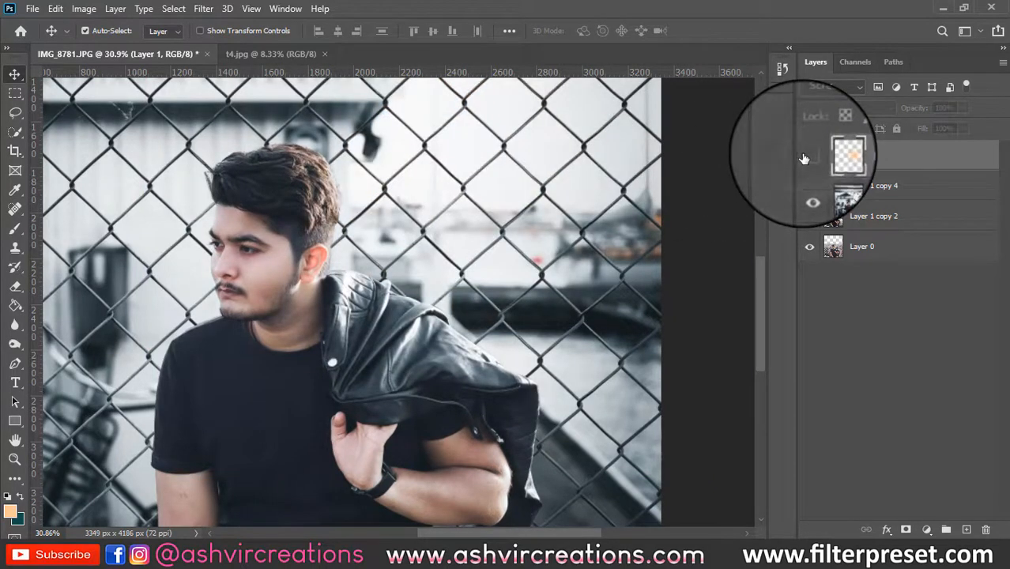
{"action": "left_click", "coordinate": [807, 156]}
{"action": "scroll", "coordinate": [451, 264], "scroll_direction": "down", "scroll_amount": 4}
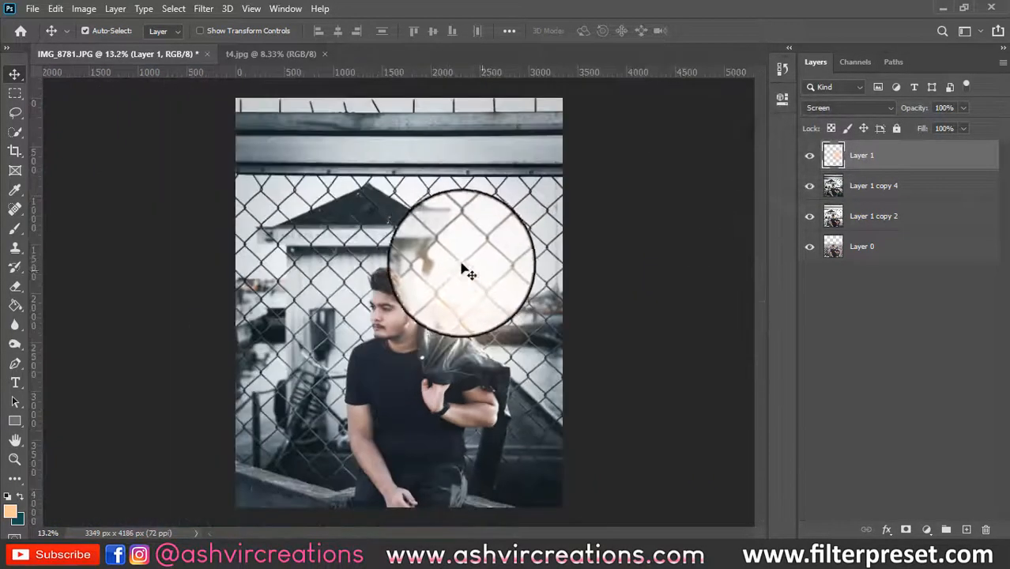
{"action": "mouse_move", "coordinate": [506, 255]}
{"action": "left_mouse_down"}
{"action": "mouse_move", "coordinate": [480, 265]}
{"action": "mouse_move", "coordinate": [494, 261]}
{"action": "left_mouse_up"}
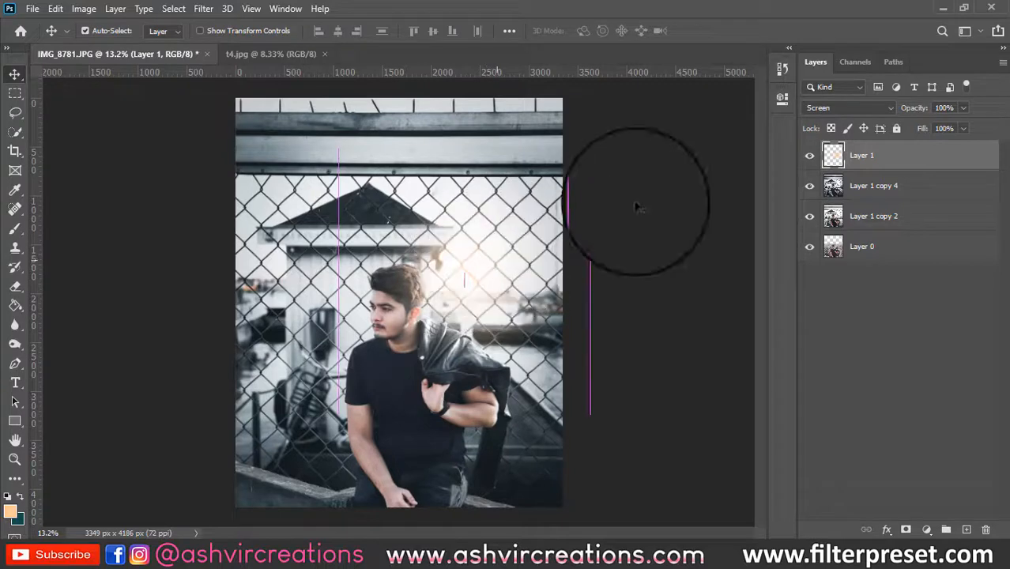
- Reduce the glow's saturation and set its lightness to +29 with Hue/Saturation
{"action": "key", "text": "ctrl+u"}
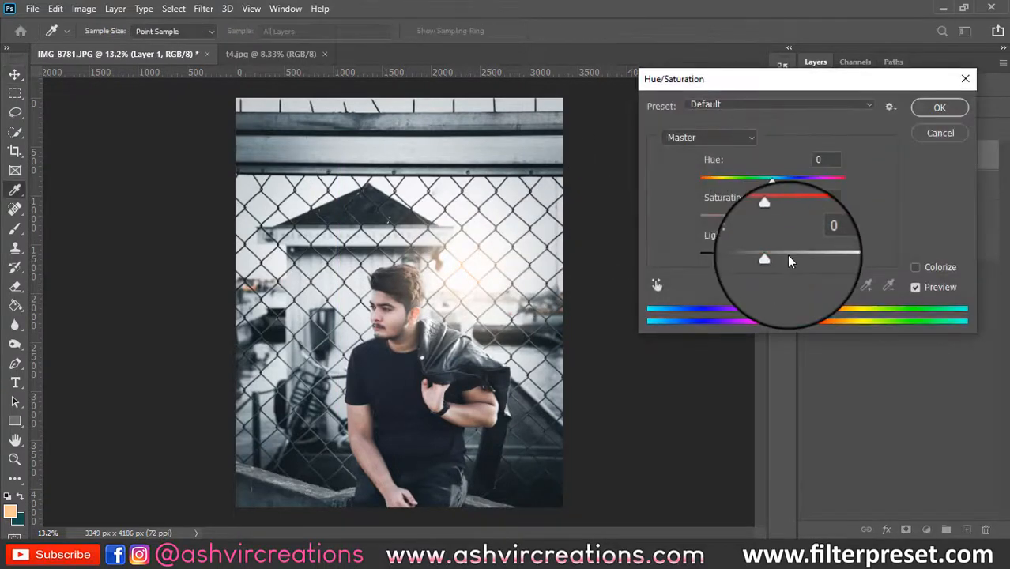
{"action": "left_click_drag", "start_coordinate": [794, 261], "coordinate": [788, 262]}
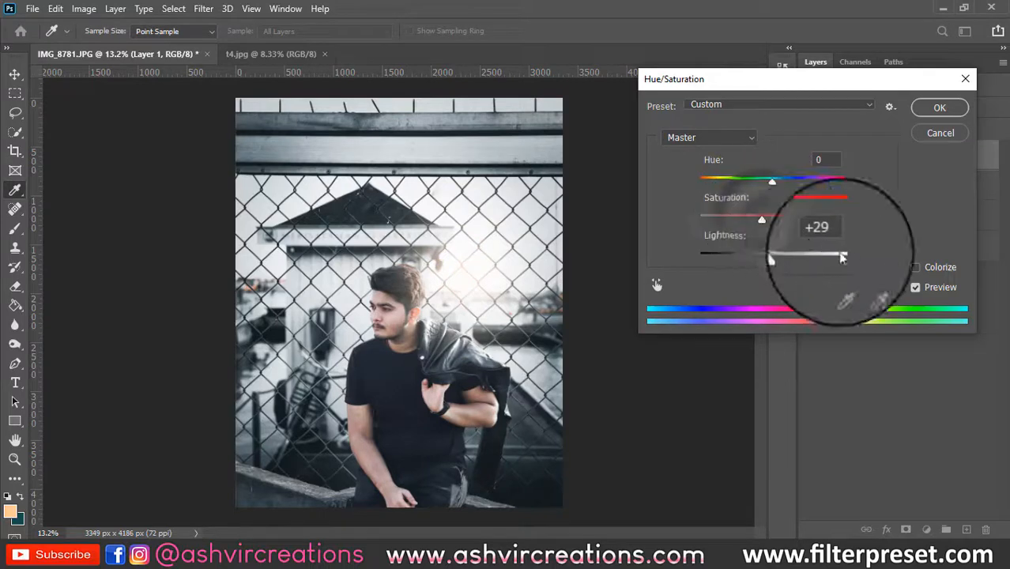
{"action": "left_click", "coordinate": [939, 110]}
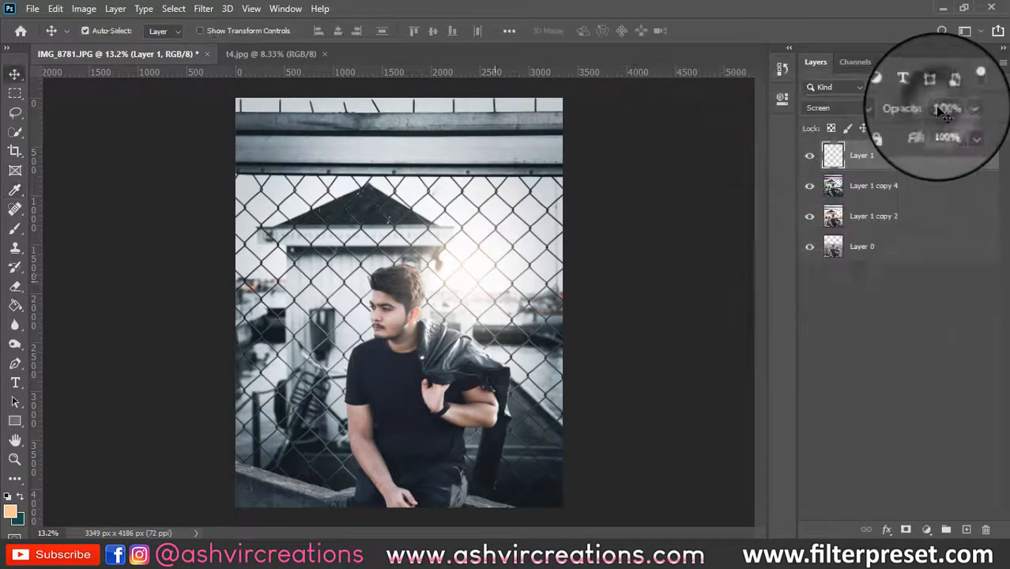
- Lower the glow layer's opacity to 91% and merge it with Layer 1 copy 4
{"action": "key", "text": "ctrl+plus"}
{"action": "left_click_drag", "start_coordinate": [916, 113], "coordinate": [911, 115]}
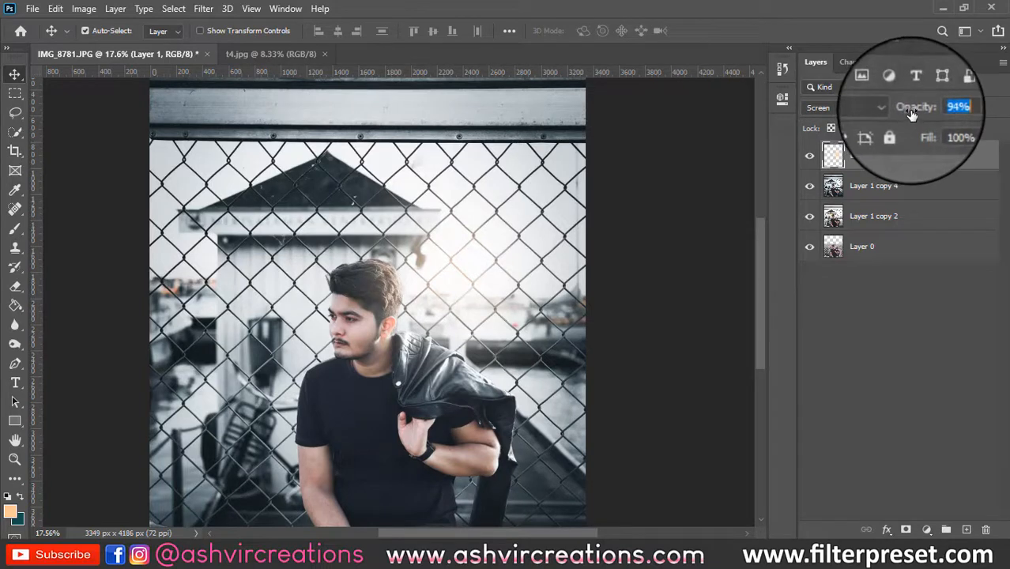
{"action": "left_click", "coordinate": [896, 183], "text": "shift"}
{"action": "right_click", "coordinate": [894, 179]}
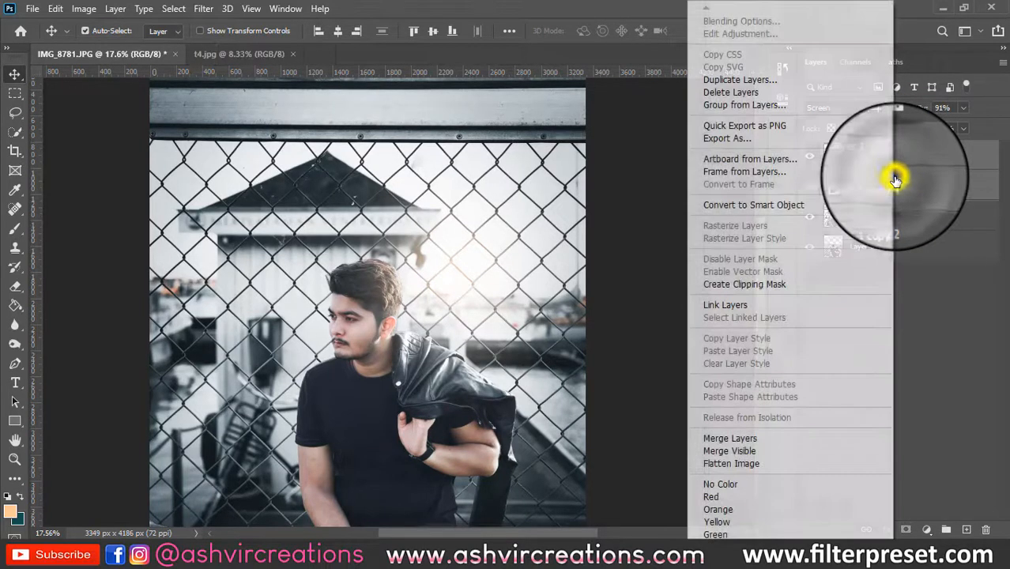
{"action": "left_click", "coordinate": [751, 439]}
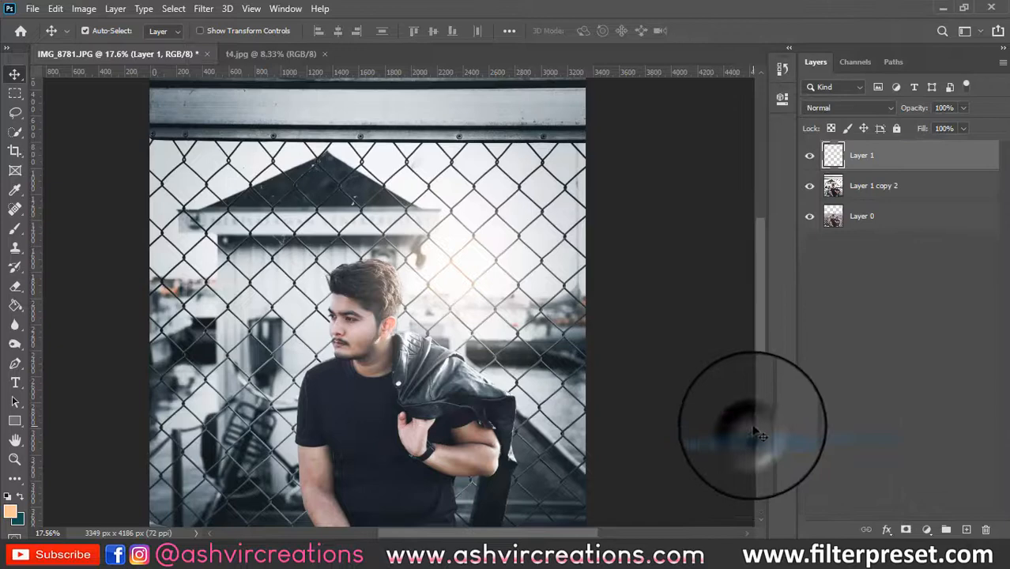
- Compare the finished composite with the original photo by isolating Layer 0 and restoring the other layer
{"action": "left_click", "coordinate": [817, 188], "text": "alt"}
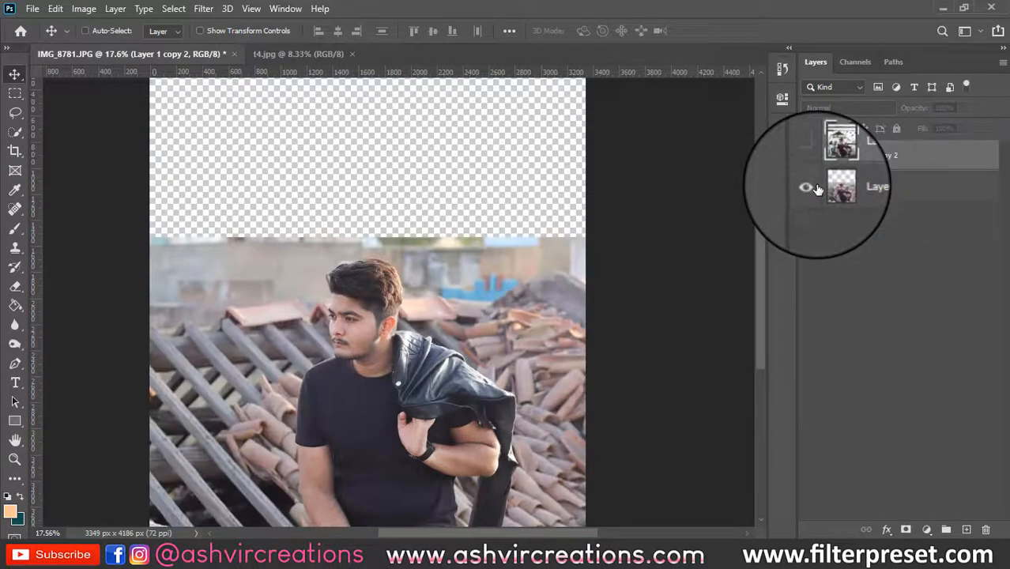
{"action": "left_click", "coordinate": [818, 189], "text": "alt"}
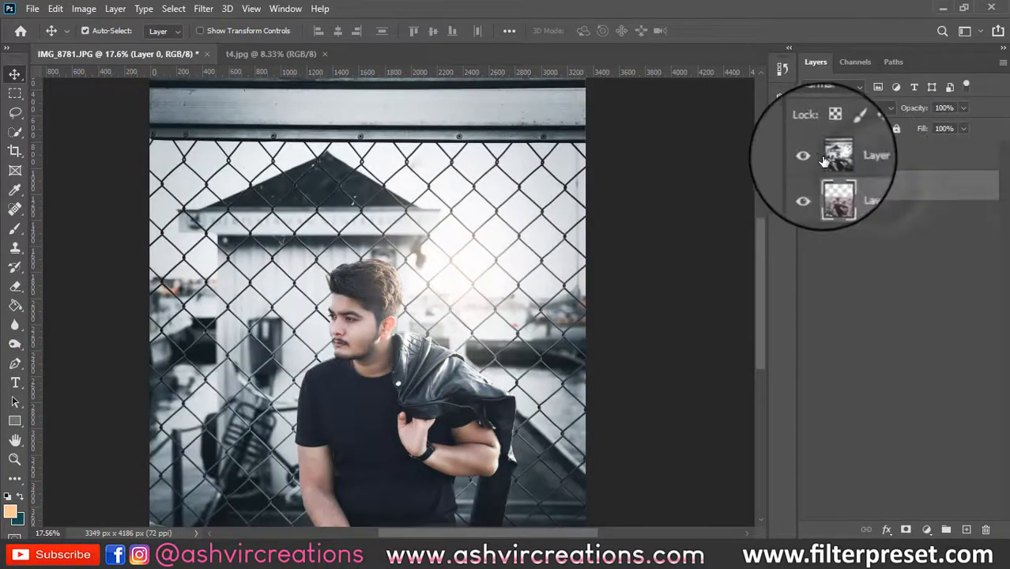
- Compare the full composite with the original photo by repeatedly hiding and showing Layer 1
{"action": "left_click", "coordinate": [809, 155]}
{"action": "key", "text": "ctrl+minus"}
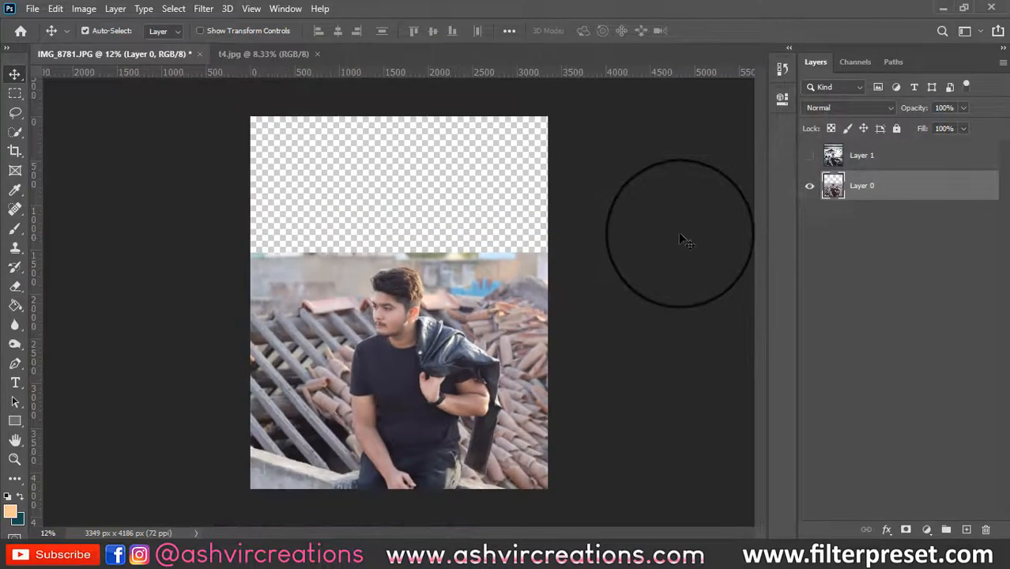
{"action": "key", "text": "ctrl+plus"}
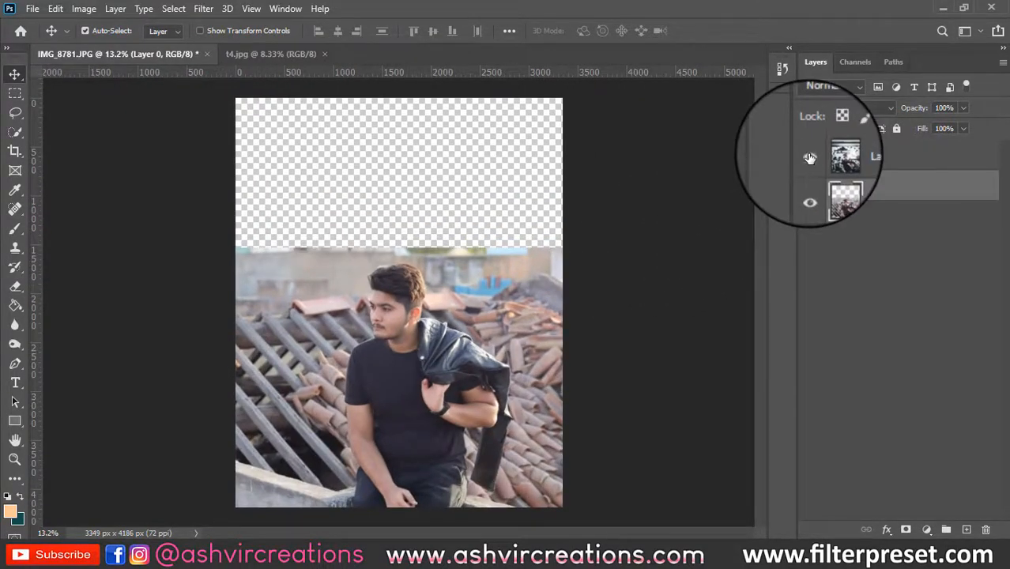
{"action": "left_click", "coordinate": [810, 157]}
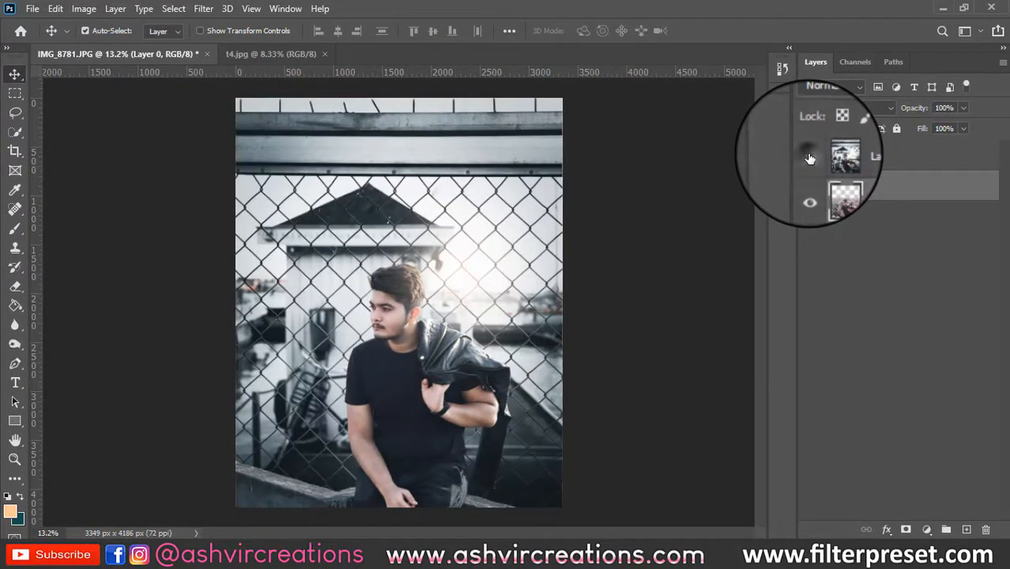
{"action": "left_click", "coordinate": [809, 158]}
{"action": "left_click", "coordinate": [810, 157]}
{"action": "scroll", "coordinate": [608, 410], "scroll_direction": "up", "scroll_amount": 2}
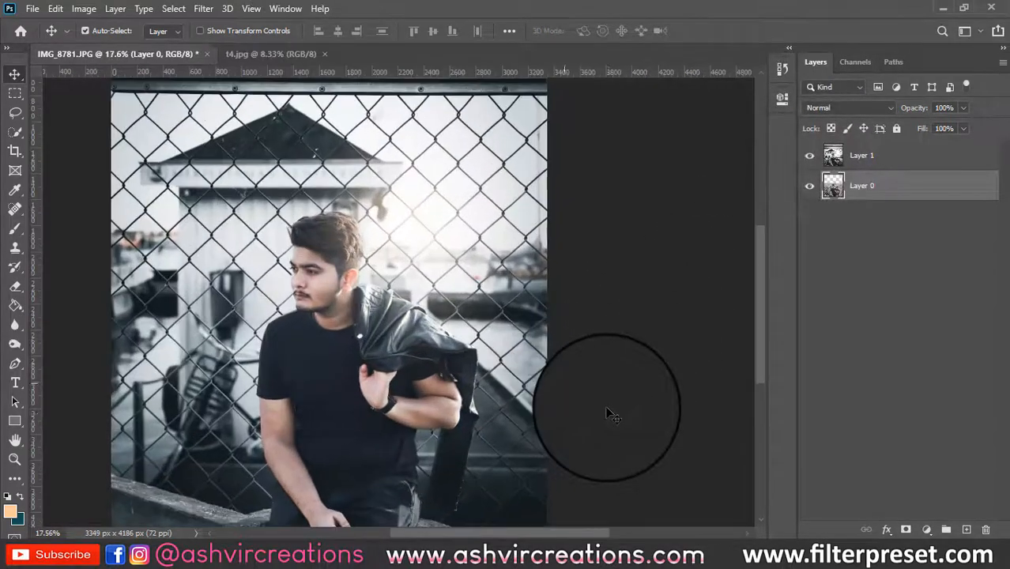
{"action": "scroll", "coordinate": [609, 411], "scroll_direction": "down", "scroll_amount": 2}
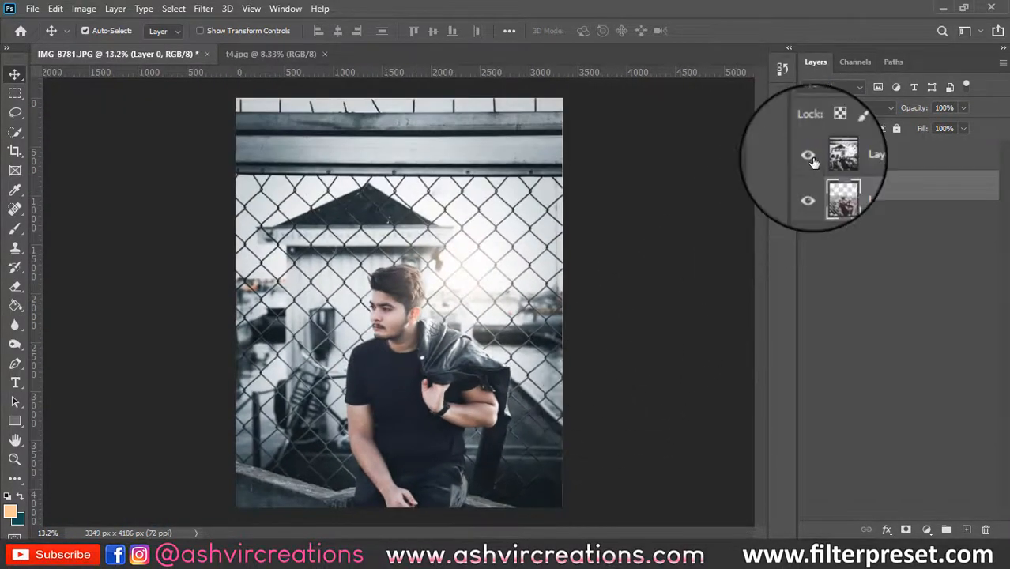
{"action": "left_click", "coordinate": [809, 157]}
{"action": "left_click", "coordinate": [810, 157]}
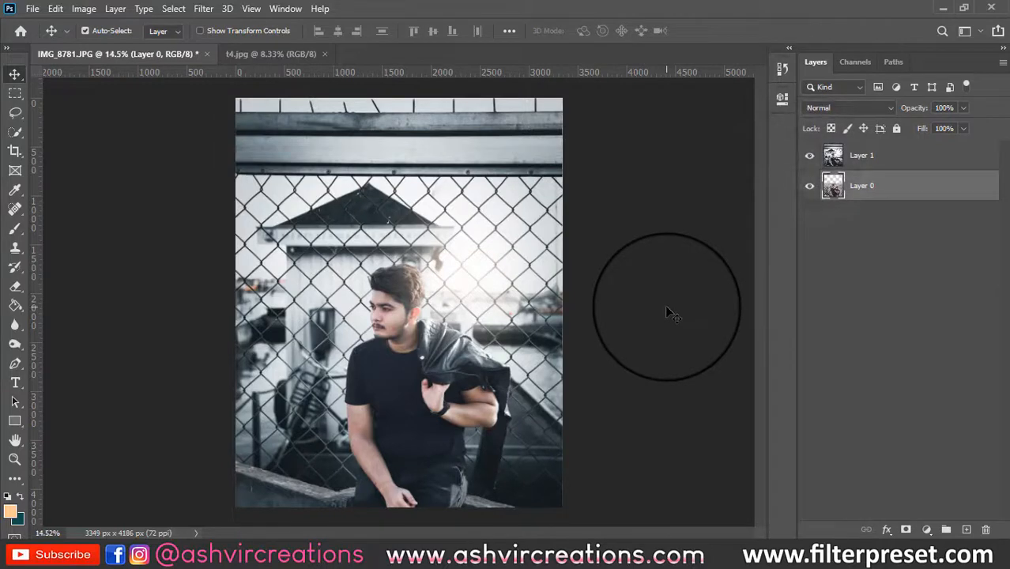
{"action": "scroll", "coordinate": [666, 311], "scroll_direction": "up", "scroll_amount": 1}
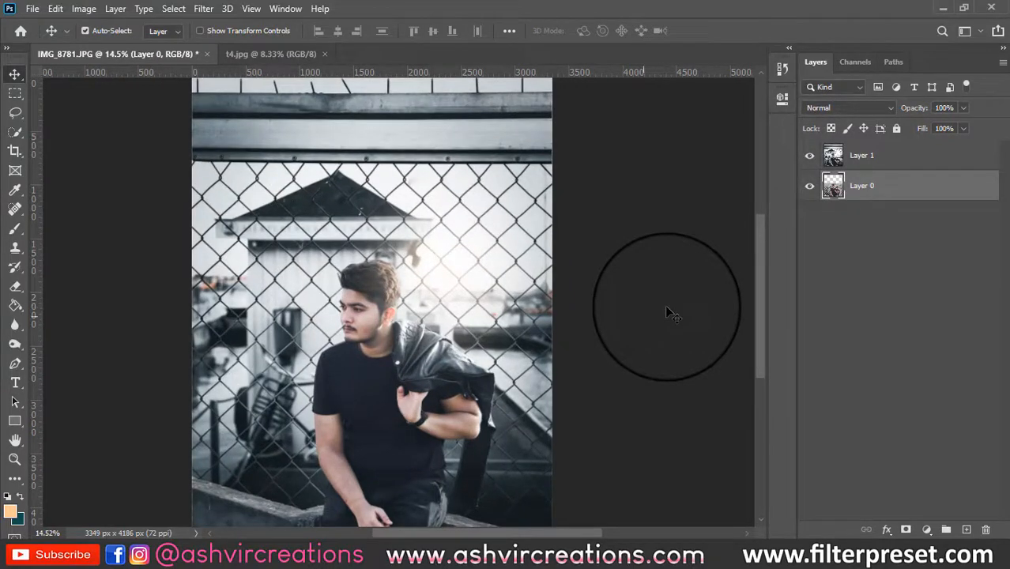
{"action": "scroll", "coordinate": [666, 310], "scroll_direction": "up", "scroll_amount": 1}
{"action": "scroll", "coordinate": [612, 314], "scroll_direction": "down", "scroll_amount": 2}
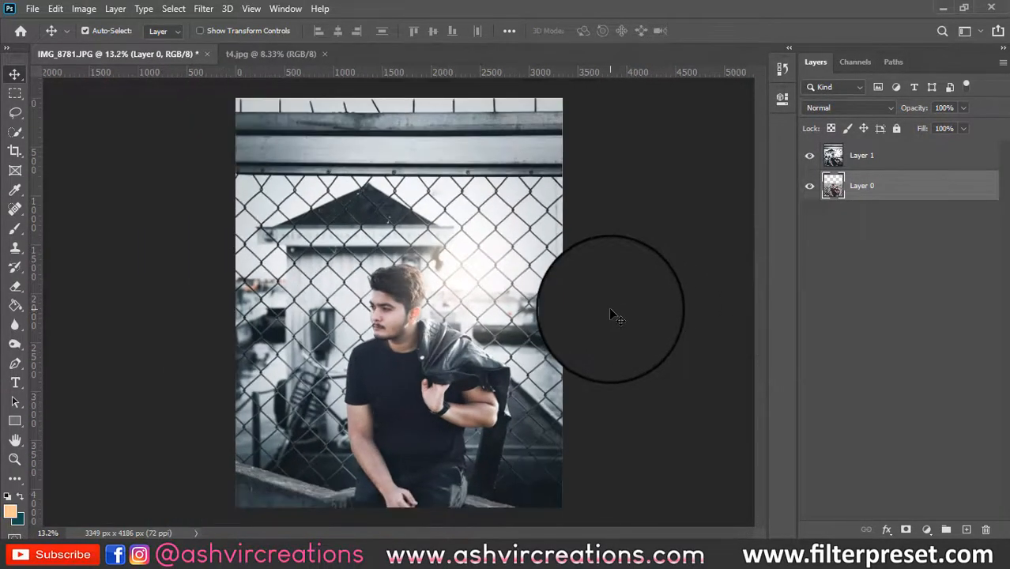
- Examine the man up close against the original photo by toggling Layer 1's visibility
{"action": "scroll", "coordinate": [605, 315], "scroll_direction": "up", "scroll_amount": 3}
{"action": "left_click_drag", "start_coordinate": [579, 357], "coordinate": [692, 293]}
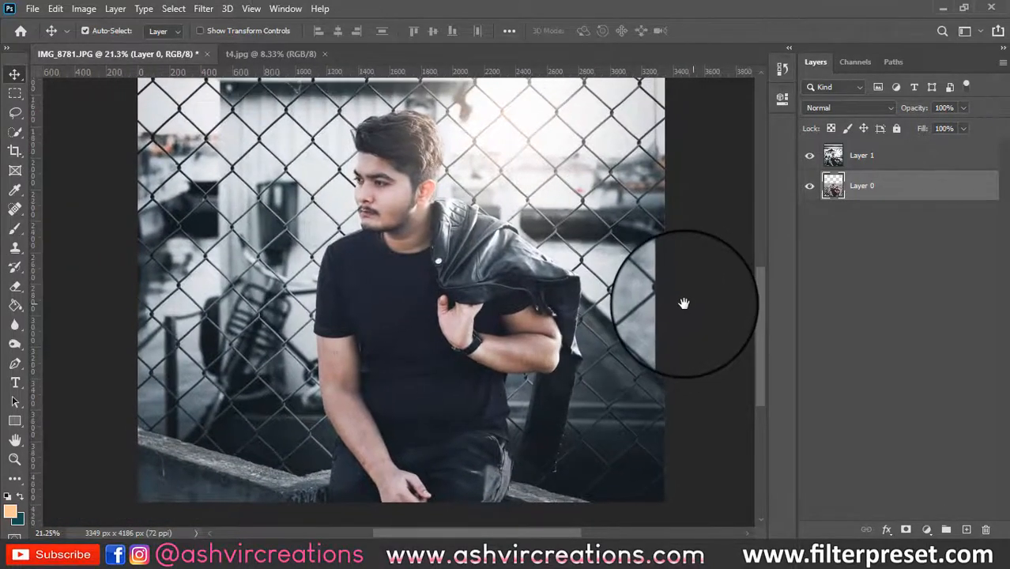
{"action": "left_click", "coordinate": [809, 156]}
{"action": "left_click", "coordinate": [809, 157]}
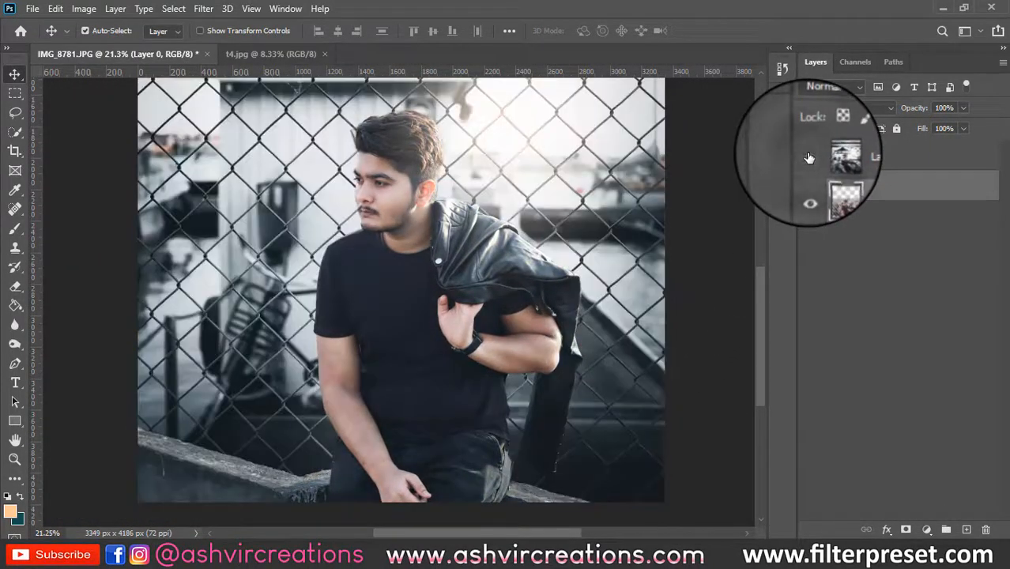
{"action": "left_click", "coordinate": [810, 157]}
{"action": "left_click", "coordinate": [810, 157]}
{"action": "left_click", "coordinate": [809, 157]}
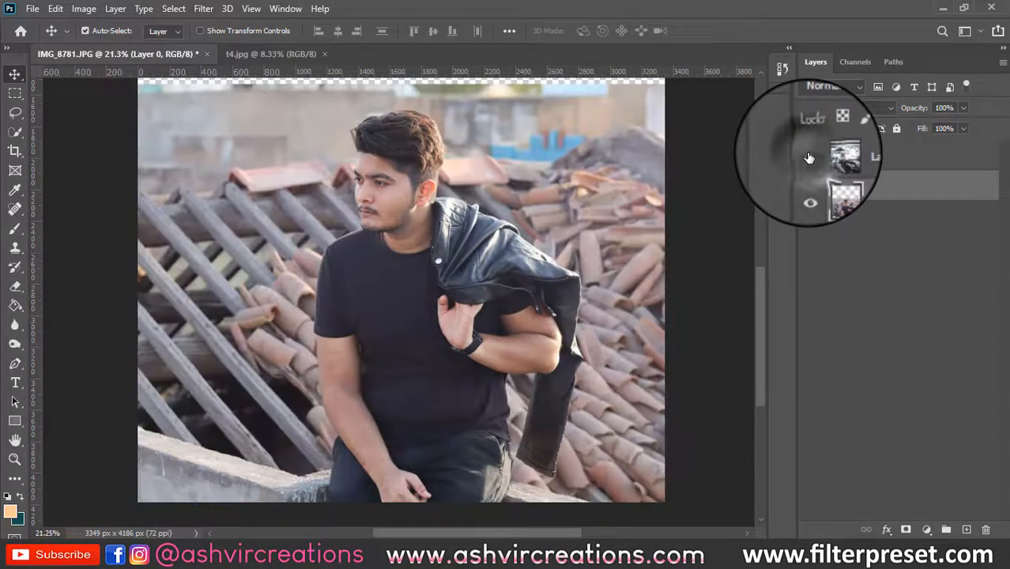
{"action": "left_click", "coordinate": [809, 158]}
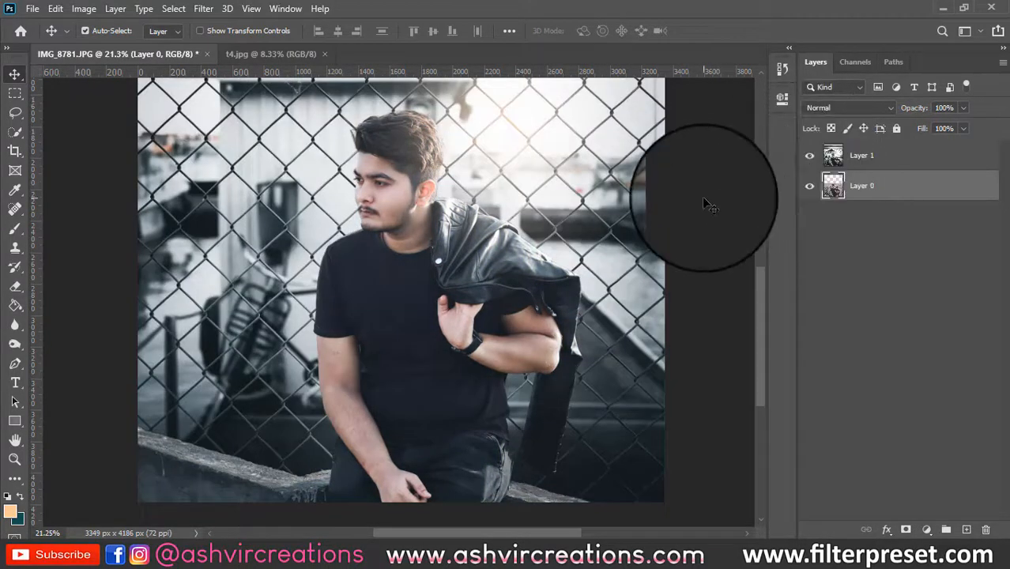
{"action": "scroll", "coordinate": [708, 204], "scroll_direction": "down", "scroll_amount": 5}
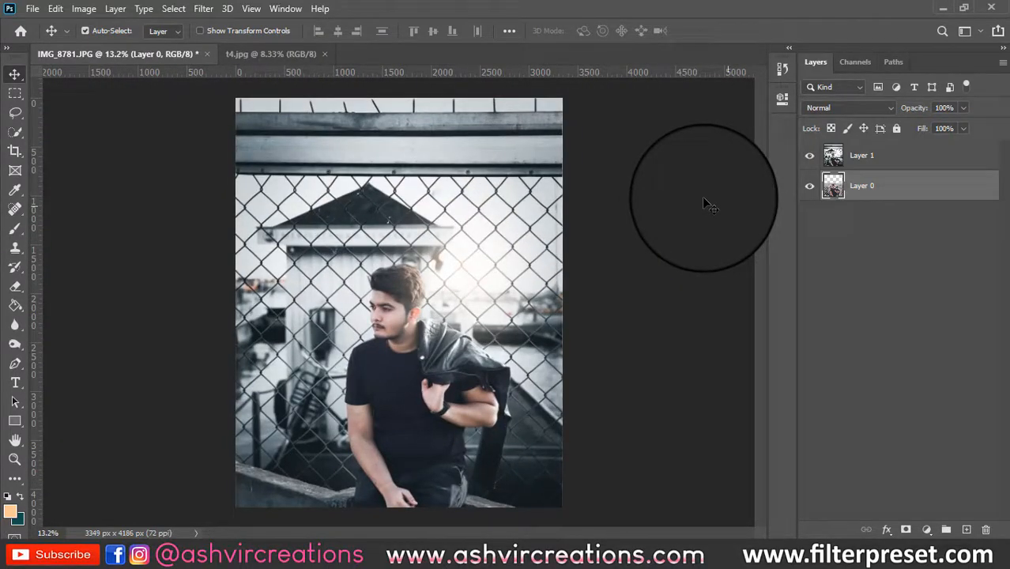
- Duplicate Layer 1 and set the copy's blend mode to Screen
{"action": "left_click", "coordinate": [884, 167]}
{"action": "key", "text": "ctrl+j"}
{"action": "left_click", "coordinate": [847, 108]}
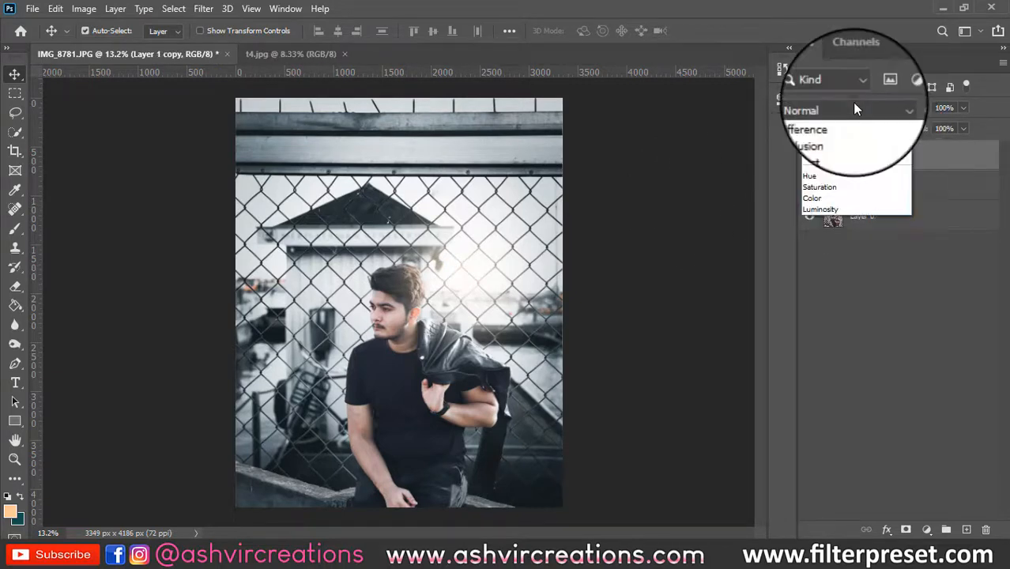
{"action": "left_click", "coordinate": [834, 228]}
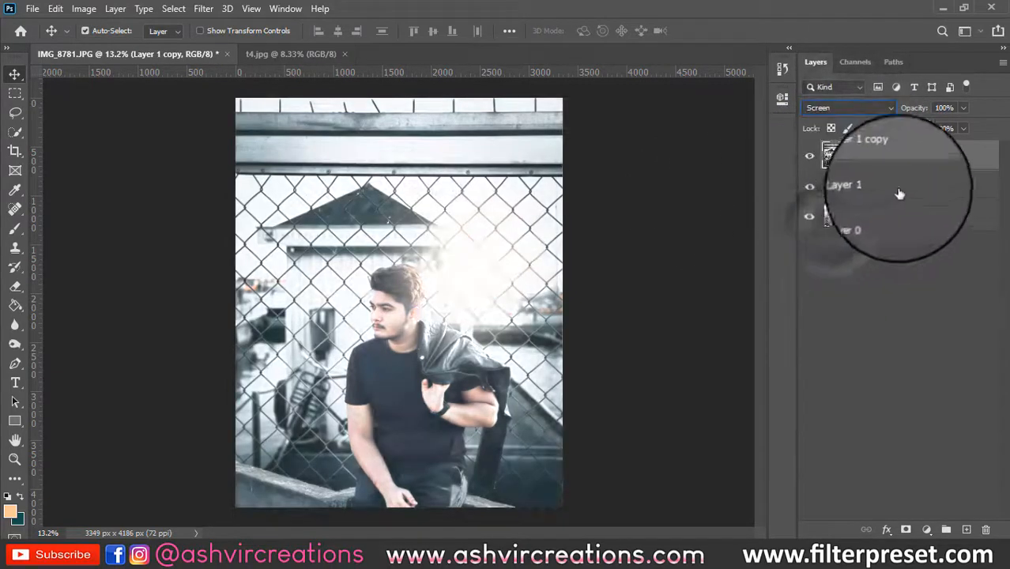
- Restrict the Screen copy to highlights by splitting its Blend If underlying-layer black slider to 175 / 235
{"action": "right_click", "coordinate": [949, 158]}
{"action": "left_click", "coordinate": [838, 23]}
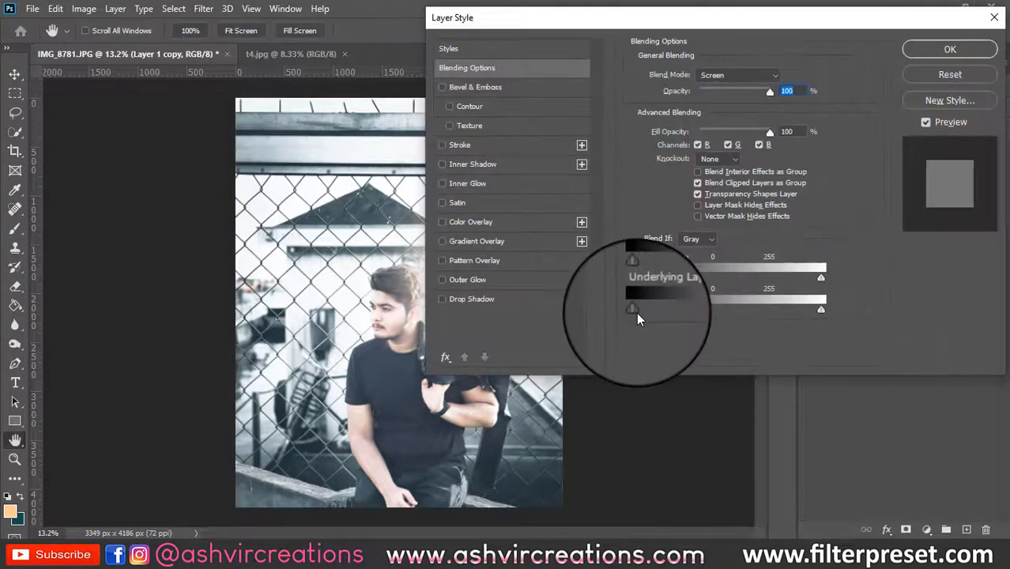
{"action": "left_click_drag", "start_coordinate": [636, 312], "coordinate": [805, 311]}
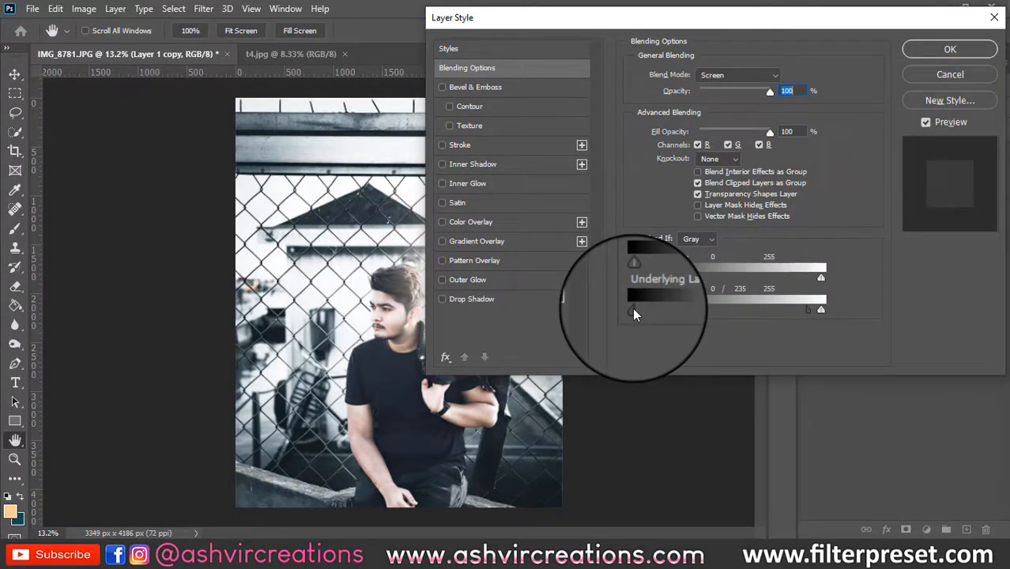
{"action": "left_click_drag", "start_coordinate": [633, 310], "coordinate": [759, 314]}
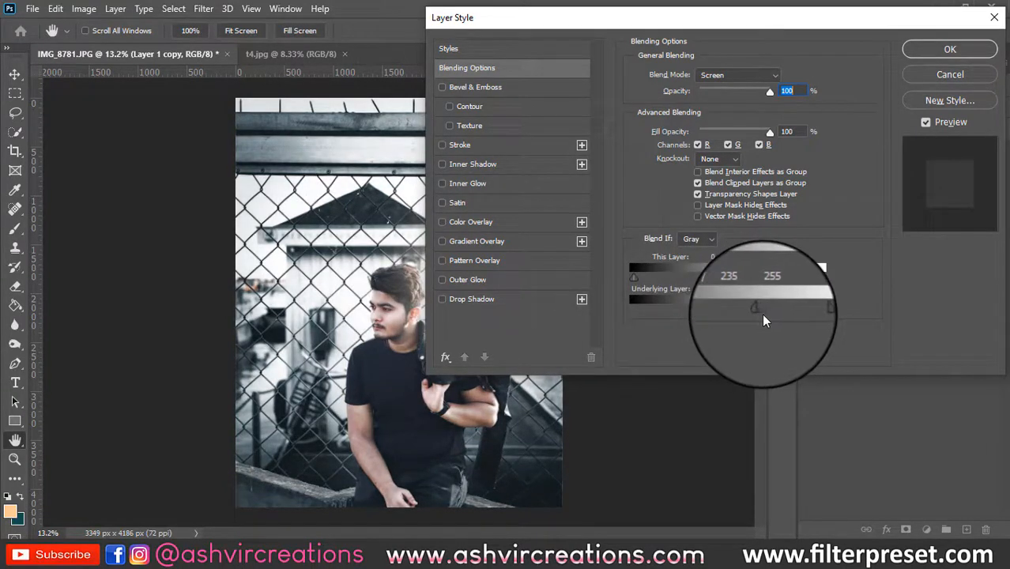
{"action": "left_click_drag", "start_coordinate": [657, 22], "coordinate": [707, 20]}
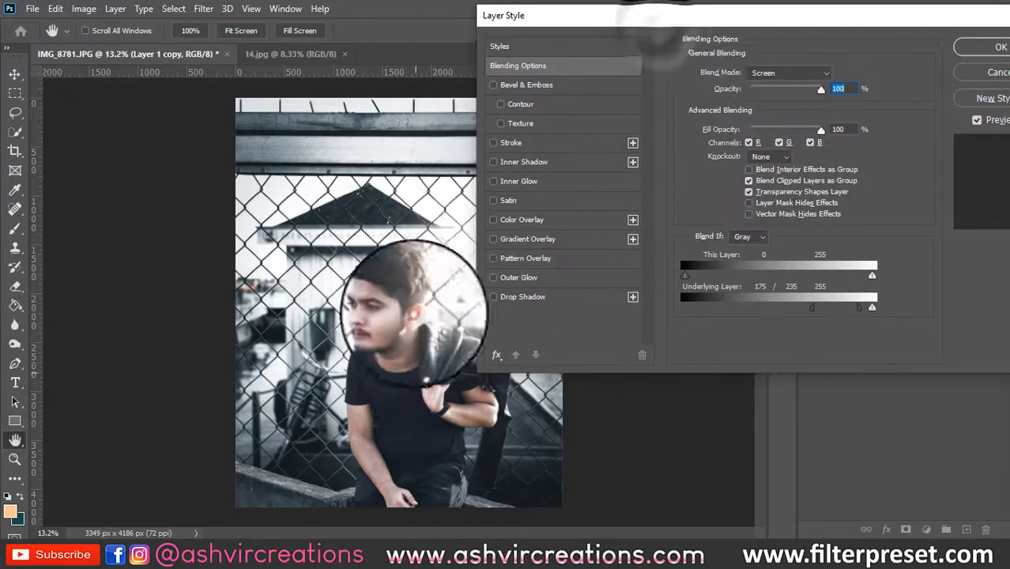
{"action": "left_click", "coordinate": [401, 325], "text": "ctrl"}
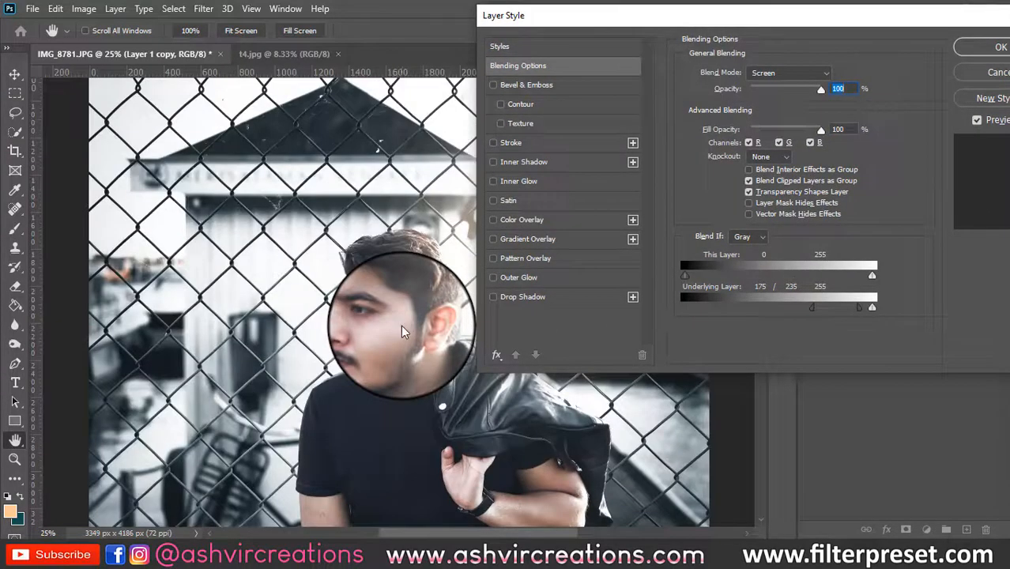
{"action": "left_click", "coordinate": [997, 51]}
- Rename the Screen copy of Layer 1 as dodge
{"action": "left_click", "coordinate": [896, 188]}
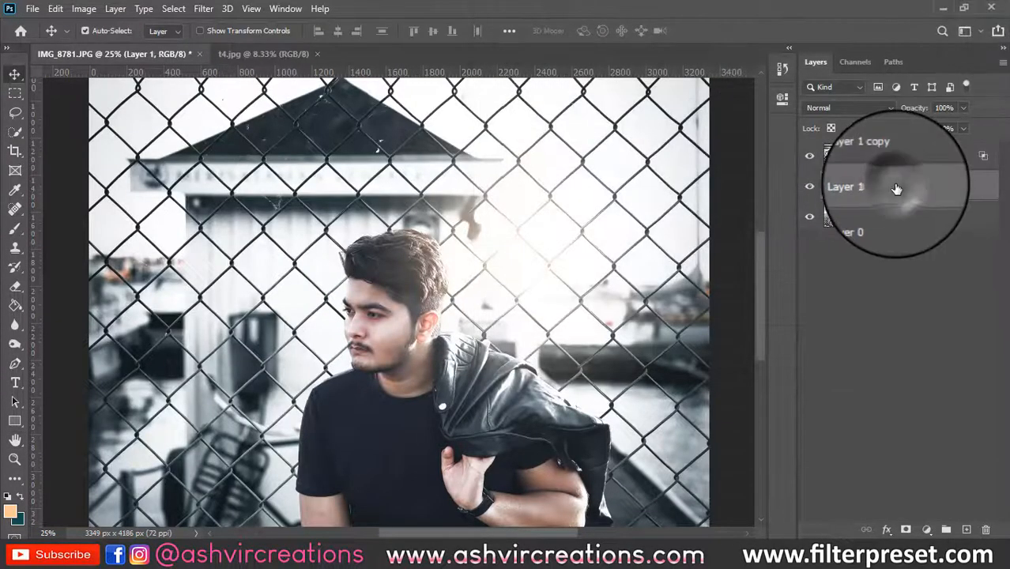
{"action": "double_click", "coordinate": [870, 155]}
{"action": "type", "text": "do"}
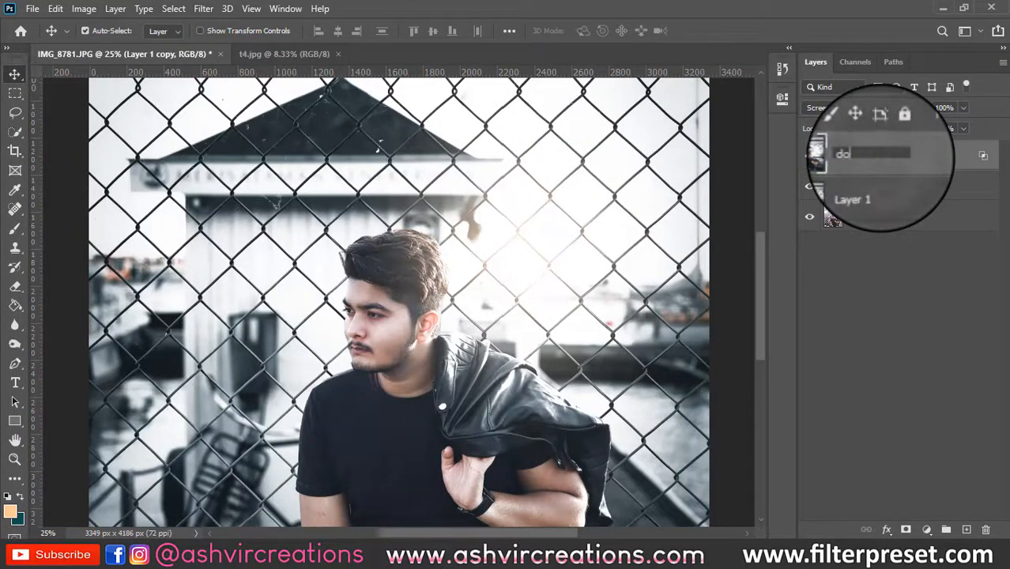
{"action": "type", "text": "dge"}
{"action": "key", "text": "Return"}
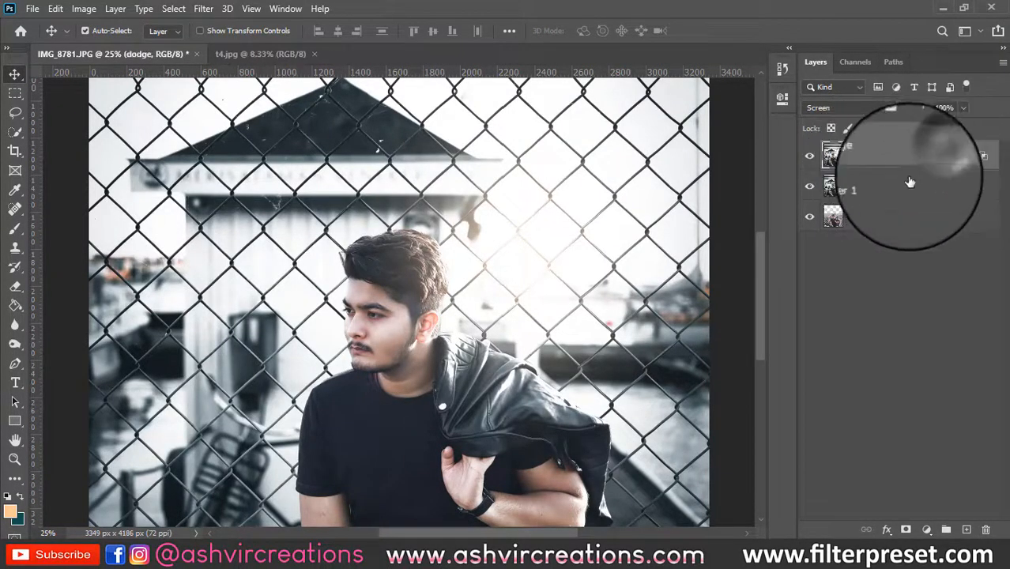
- Duplicate Layer 1 again, place the copy above the dodge layer and name it burn
{"action": "left_click", "coordinate": [890, 187]}
{"action": "key", "text": "ctrl+j"}
{"action": "left_click_drag", "start_coordinate": [889, 187], "coordinate": [885, 152]}
{"action": "type", "text": "burn"}
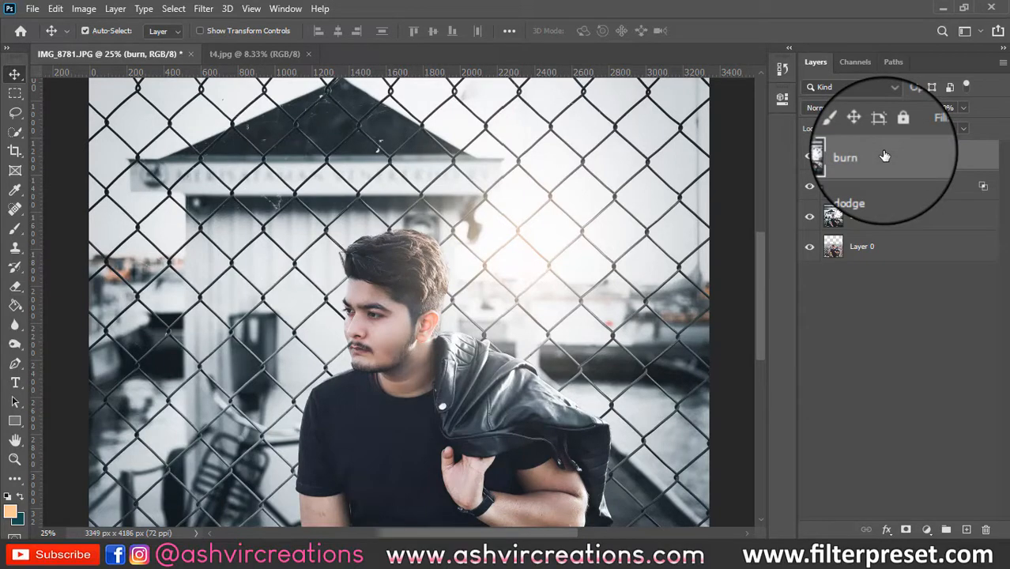
- Set the burn layer to Multiply and split its Blend If underlying-layer white slider to 37 / 177
{"action": "left_click", "coordinate": [854, 107]}
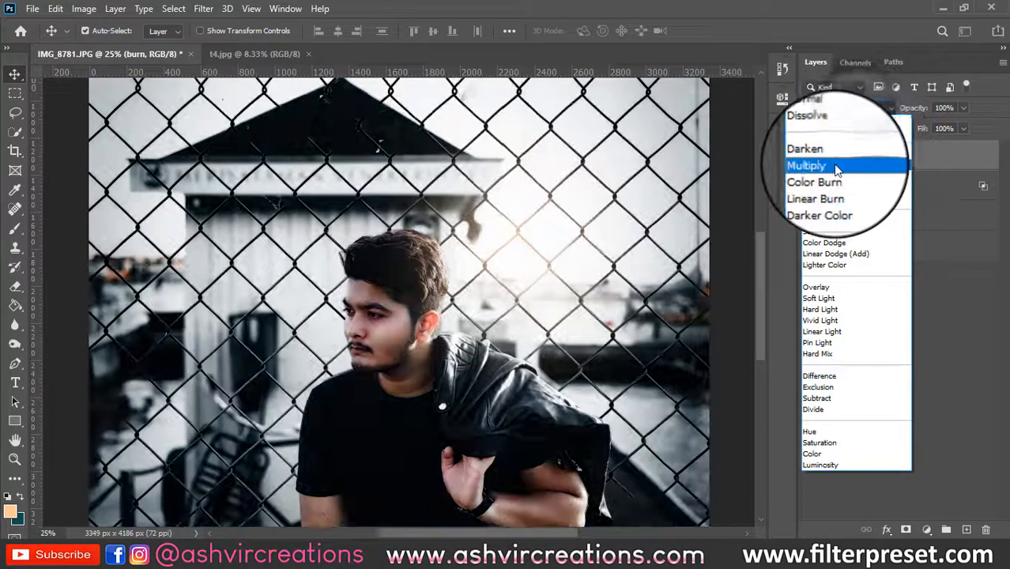
{"action": "left_click", "coordinate": [880, 162]}
{"action": "double_click", "coordinate": [963, 158]}
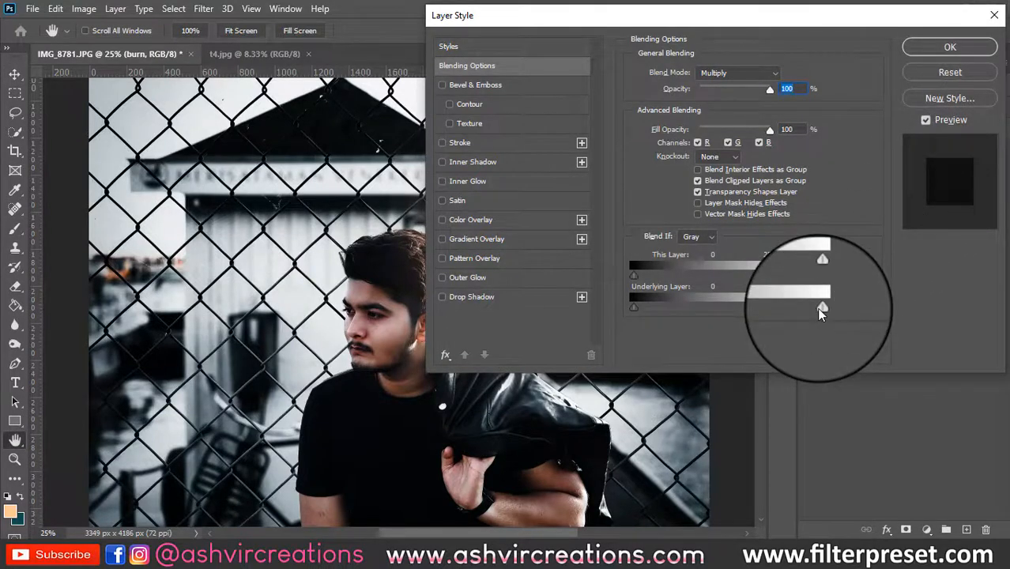
{"action": "left_click_drag", "start_coordinate": [817, 309], "coordinate": [661, 309]}
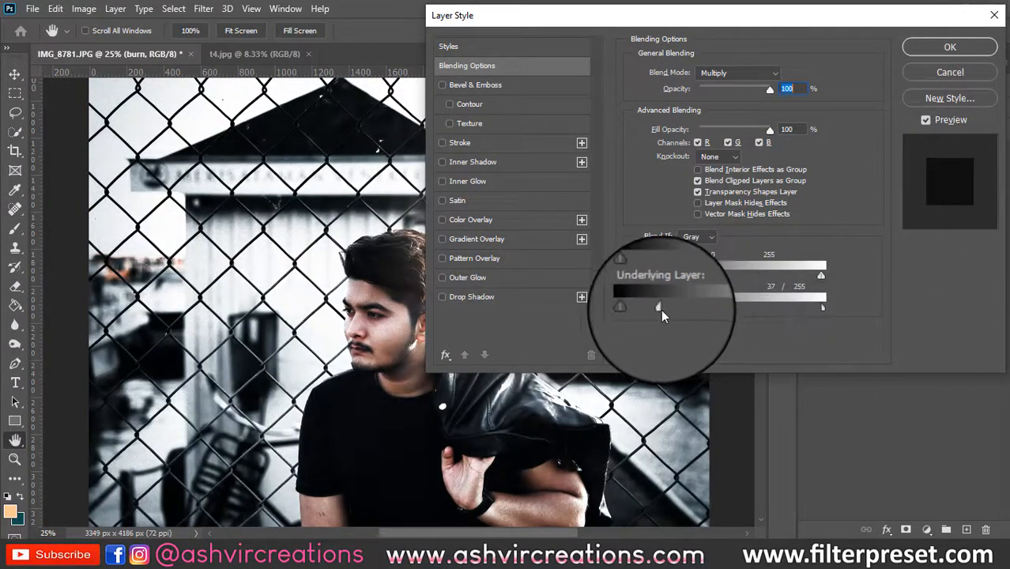
{"action": "left_click_drag", "start_coordinate": [823, 308], "coordinate": [764, 308]}
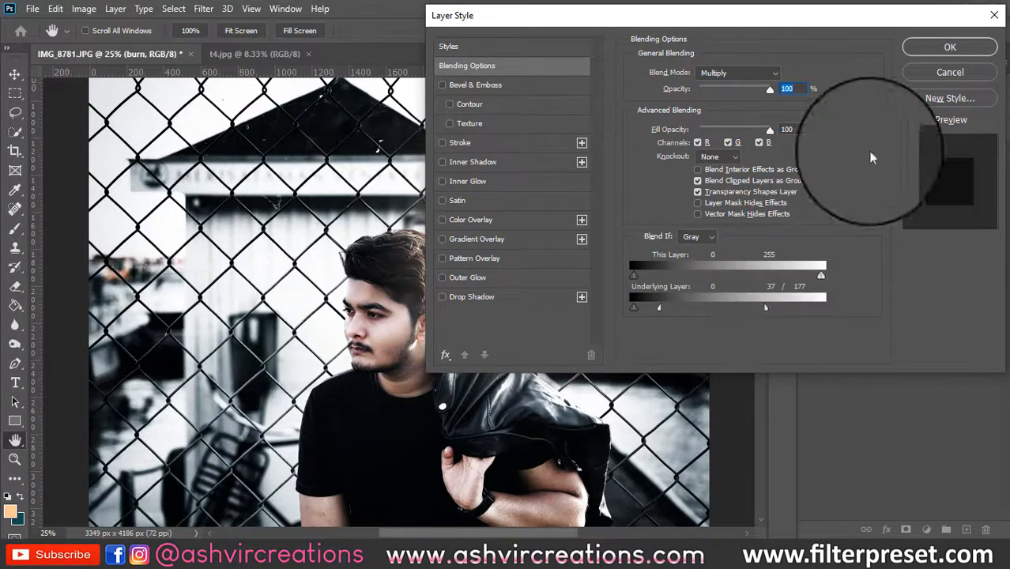
{"action": "left_click", "coordinate": [950, 46]}
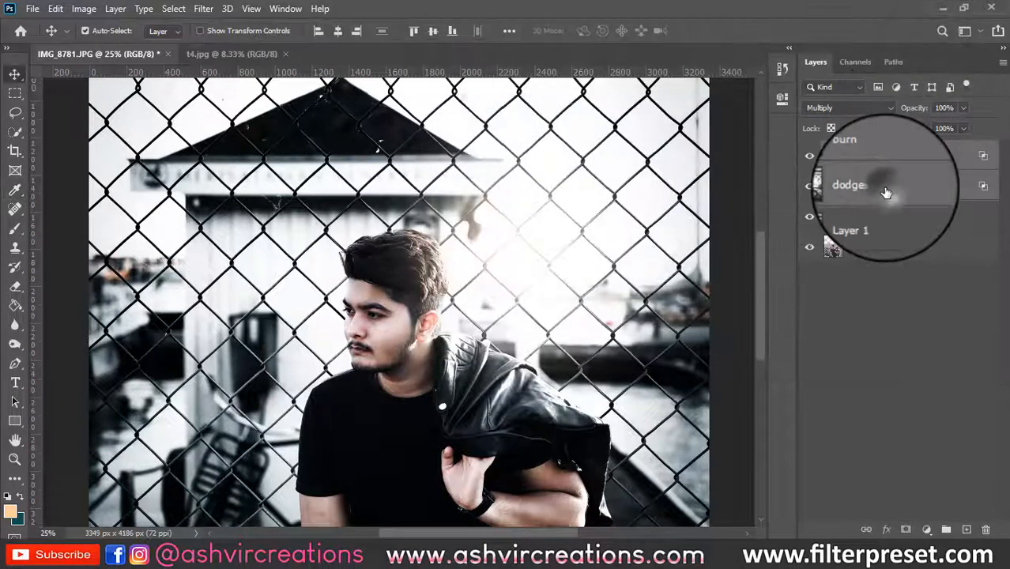
- Group the burn and dodge layers and add a layer mask to the group
{"action": "key", "text": "ctrl+g"}
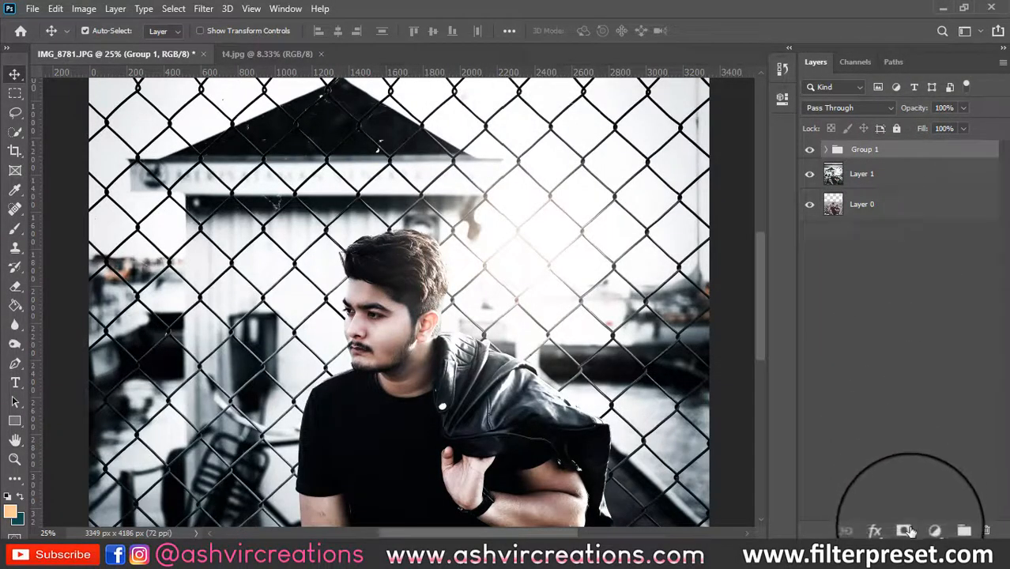
{"action": "left_click", "coordinate": [906, 530]}
- Apply Layer 1 to the group's mask with Apply Image and compare the picture with and without the group
{"action": "left_click", "coordinate": [84, 8]}
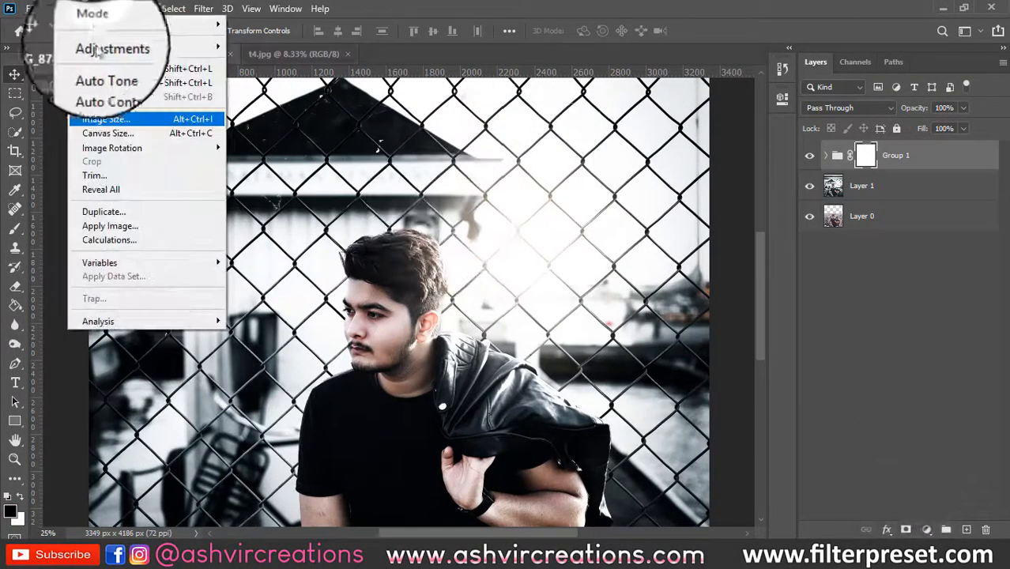
{"action": "left_click", "coordinate": [112, 229]}
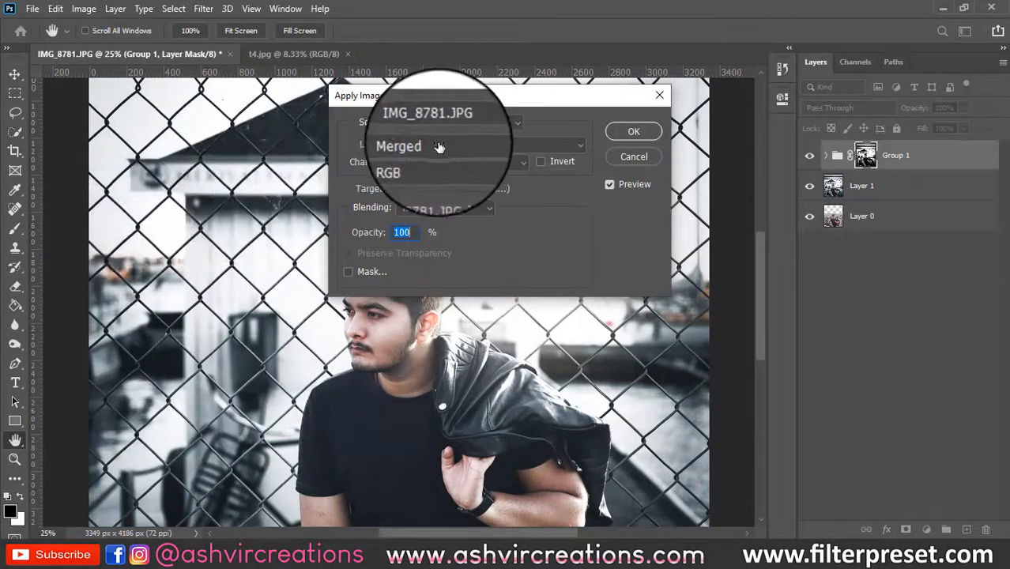
{"action": "left_click", "coordinate": [443, 146]}
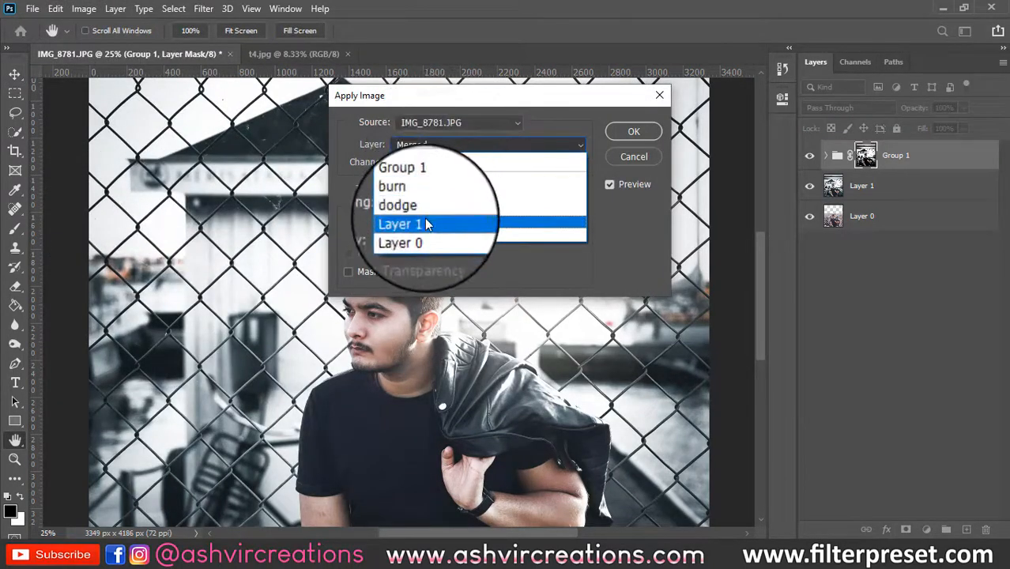
{"action": "left_click", "coordinate": [443, 196]}
{"action": "left_click", "coordinate": [615, 136]}
{"action": "key", "text": "v"}
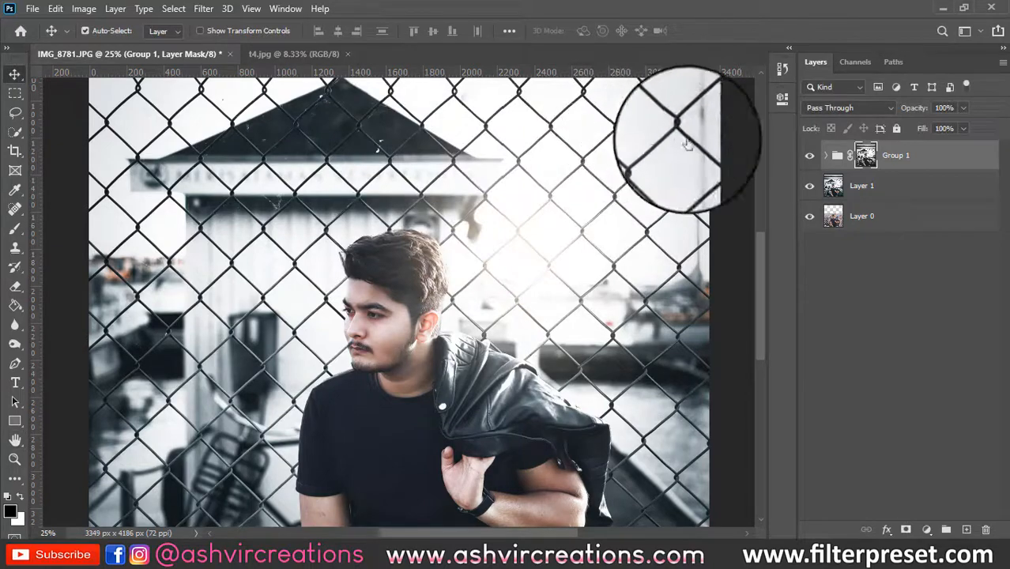
{"action": "left_click", "coordinate": [810, 158]}
{"action": "left_click", "coordinate": [809, 157]}
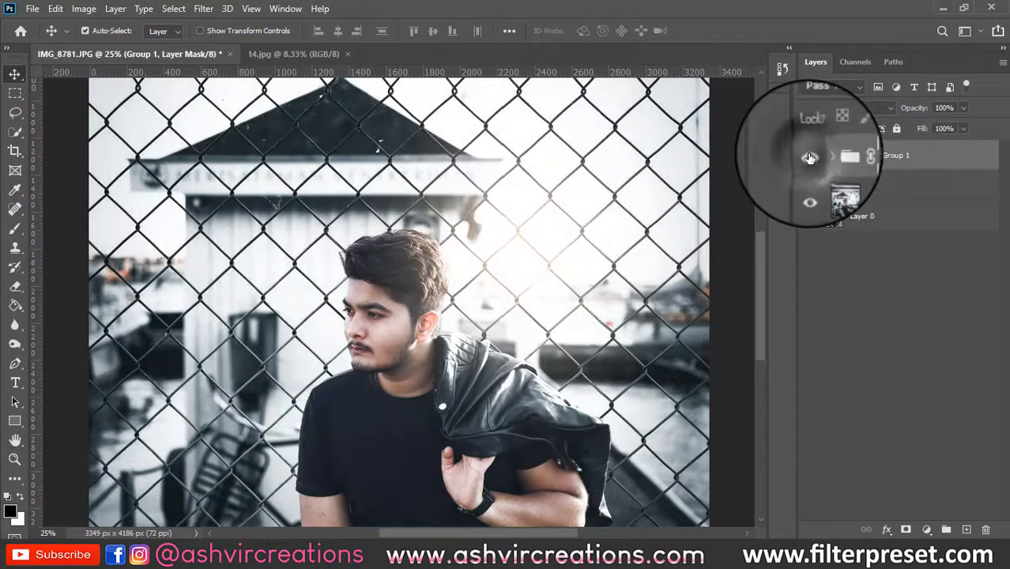
- Compare the man's face and the fence up close with and without the dodge-and-burn group
{"action": "left_click", "coordinate": [809, 158]}
{"action": "left_click", "coordinate": [809, 158]}
{"action": "scroll", "coordinate": [427, 249], "scroll_direction": "up", "scroll_amount": 3}
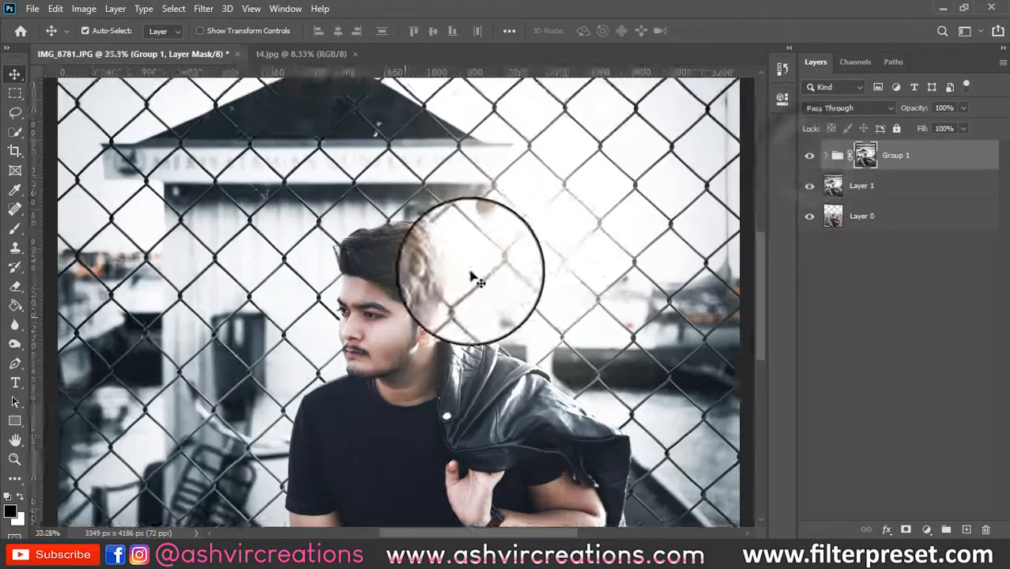
{"action": "scroll", "coordinate": [428, 244], "scroll_direction": "up", "scroll_amount": 3}
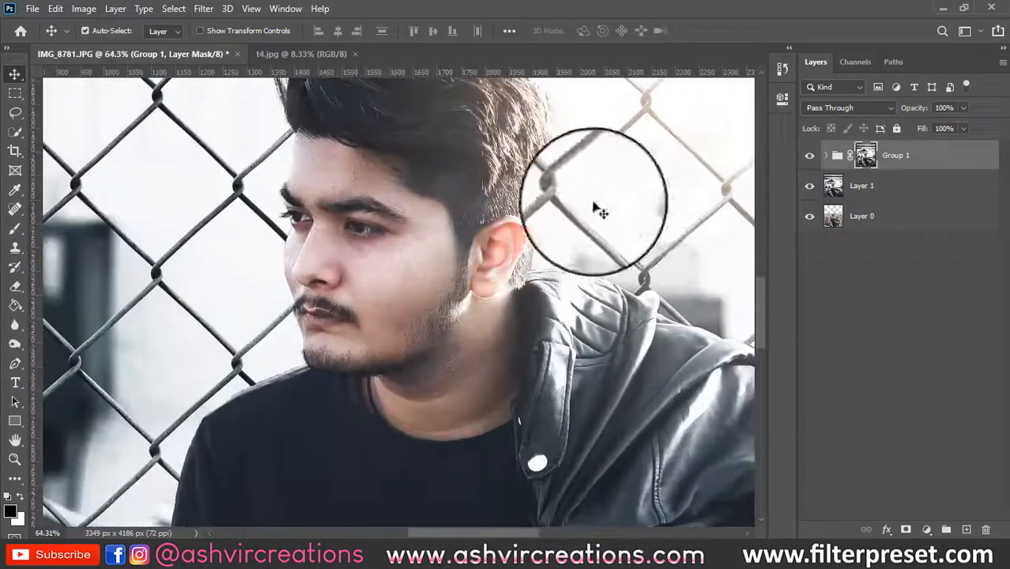
{"action": "left_click", "coordinate": [808, 158]}
{"action": "left_click", "coordinate": [808, 158]}
{"action": "left_click", "coordinate": [808, 158]}
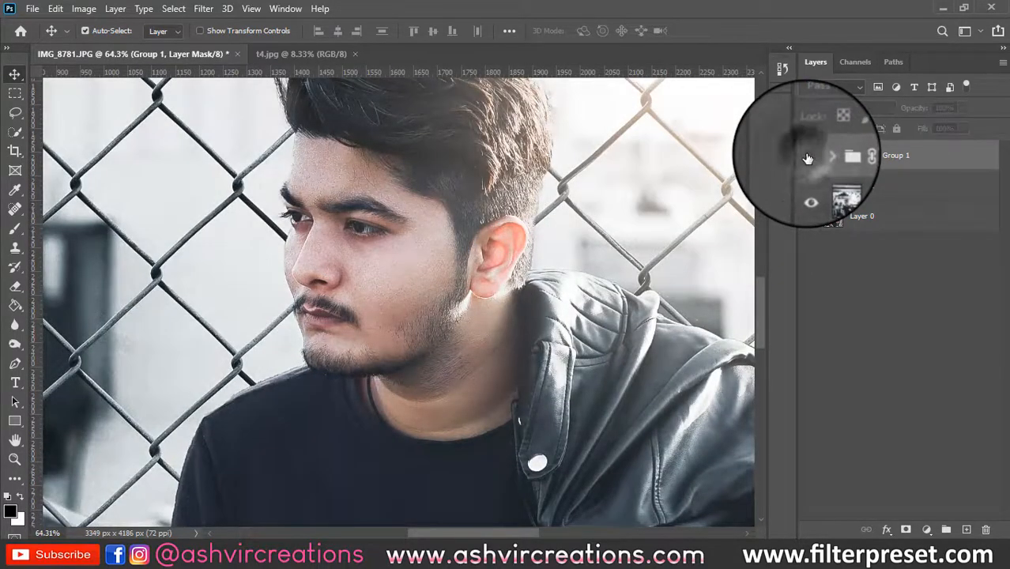
{"action": "left_click", "coordinate": [807, 158]}
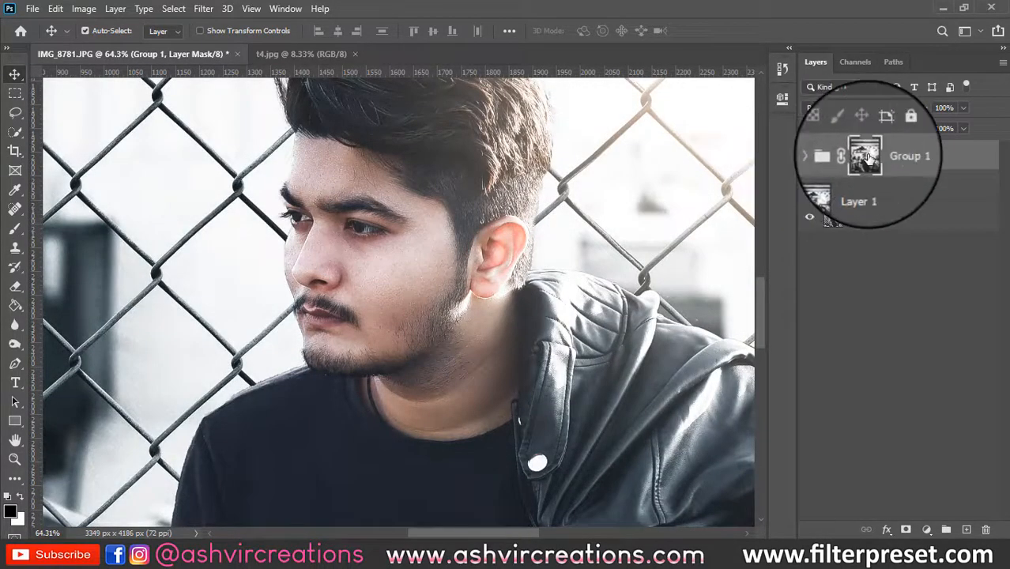
- Paint the background around the man black on the group's mask with a large soft brush, sized between 1400 and 1000 px
{"action": "scroll", "coordinate": [570, 214], "scroll_direction": "down", "scroll_amount": 5}
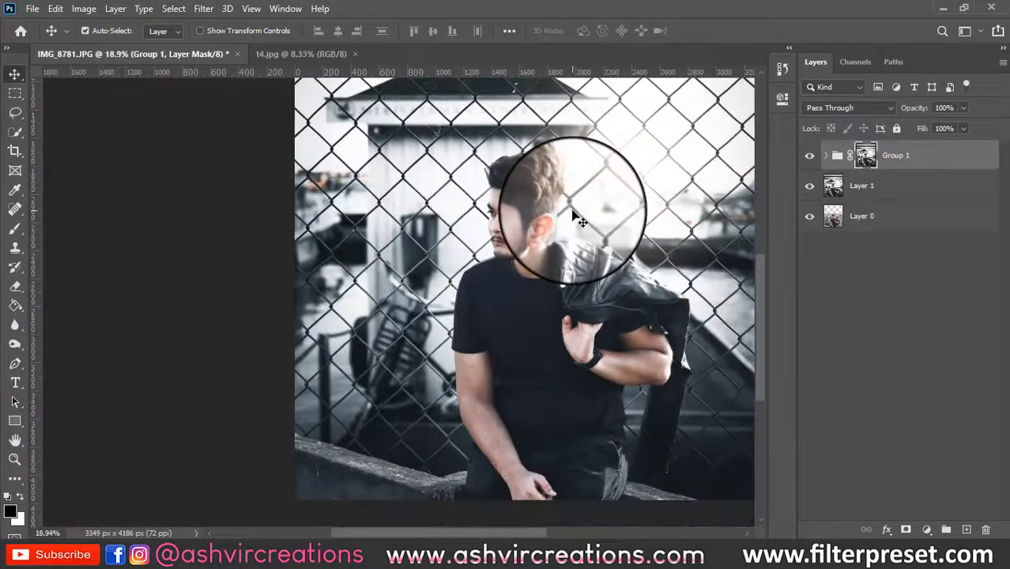
{"action": "key", "text": "b"}
{"action": "scroll", "coordinate": [533, 227], "scroll_direction": "down", "scroll_amount": 2}
{"action": "key", "text": "bracketright"}
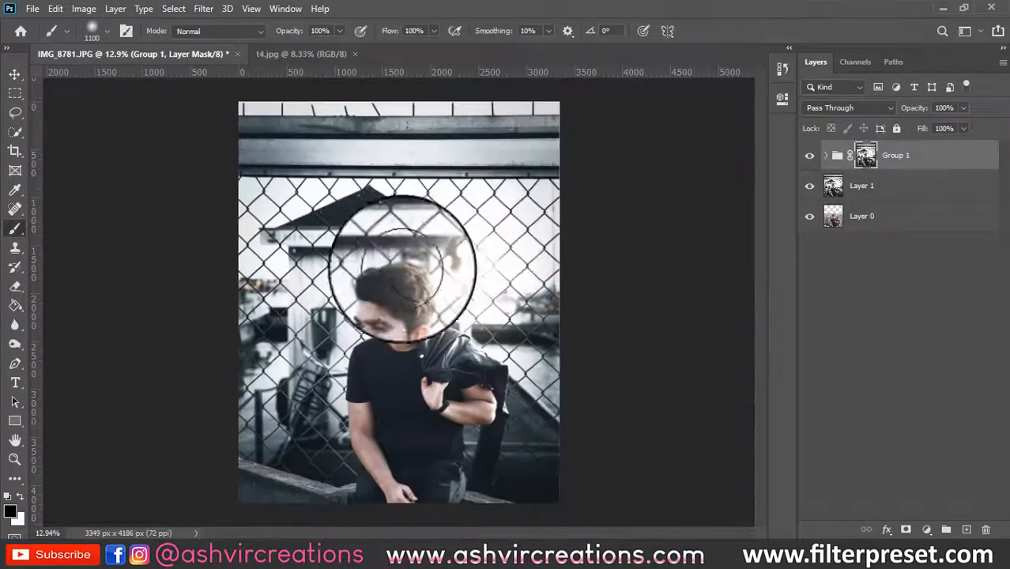
{"action": "key", "text": "bracketright"}
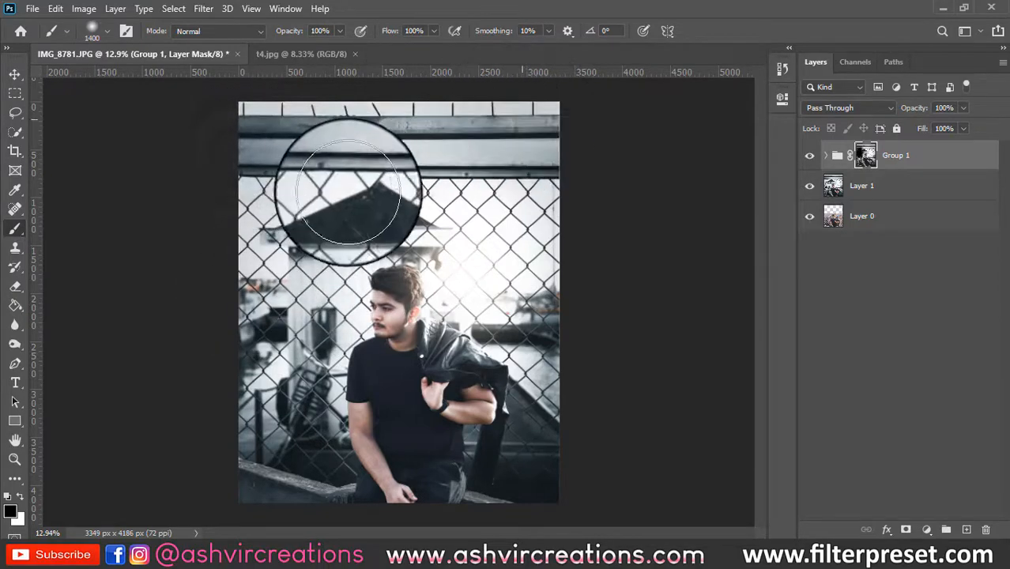
{"action": "left_click", "coordinate": [486, 253]}
{"action": "key", "text": "bracketleft"}
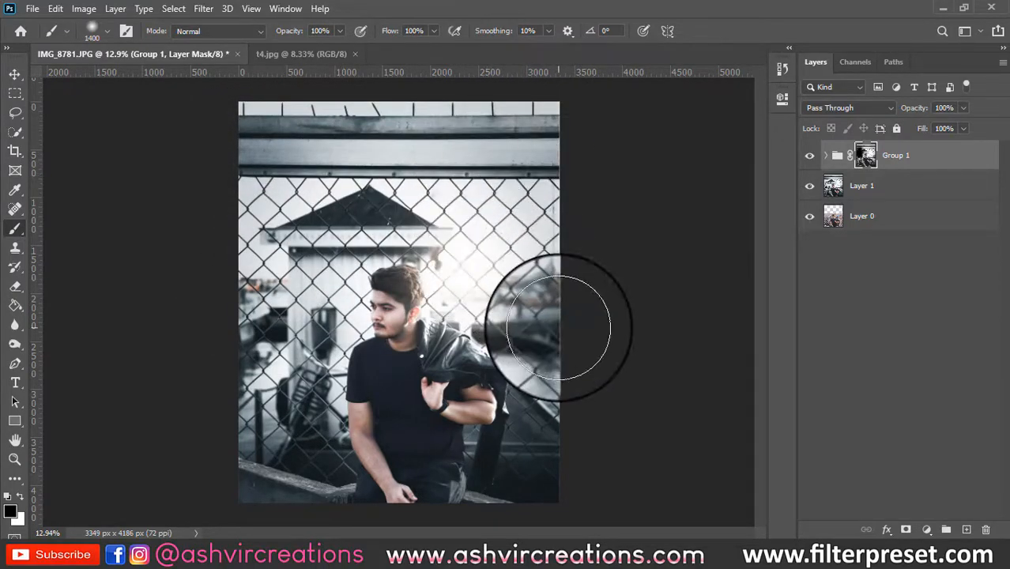
{"action": "key", "text": "bracketleft"}
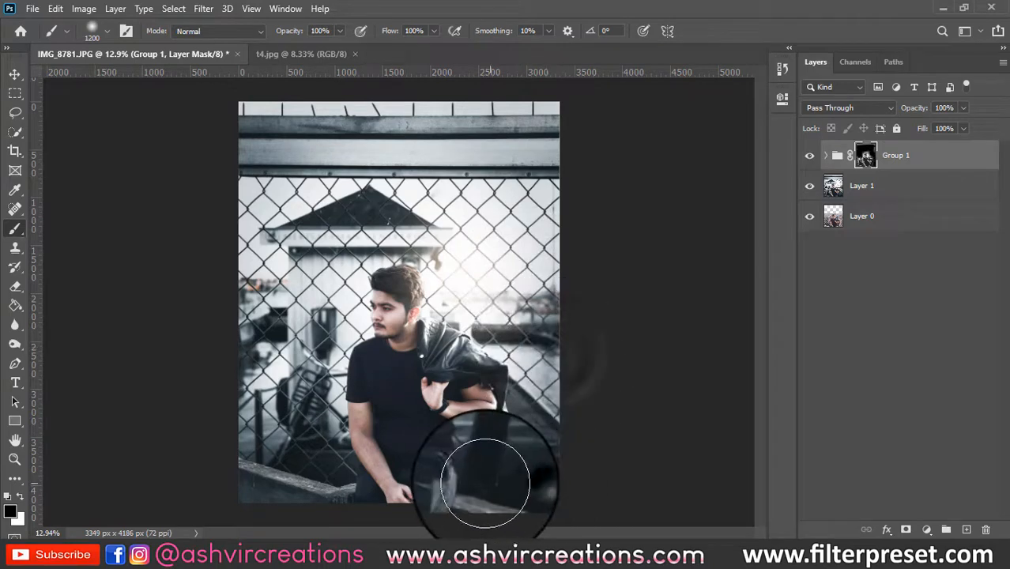
{"action": "key", "text": "bracketleft"}
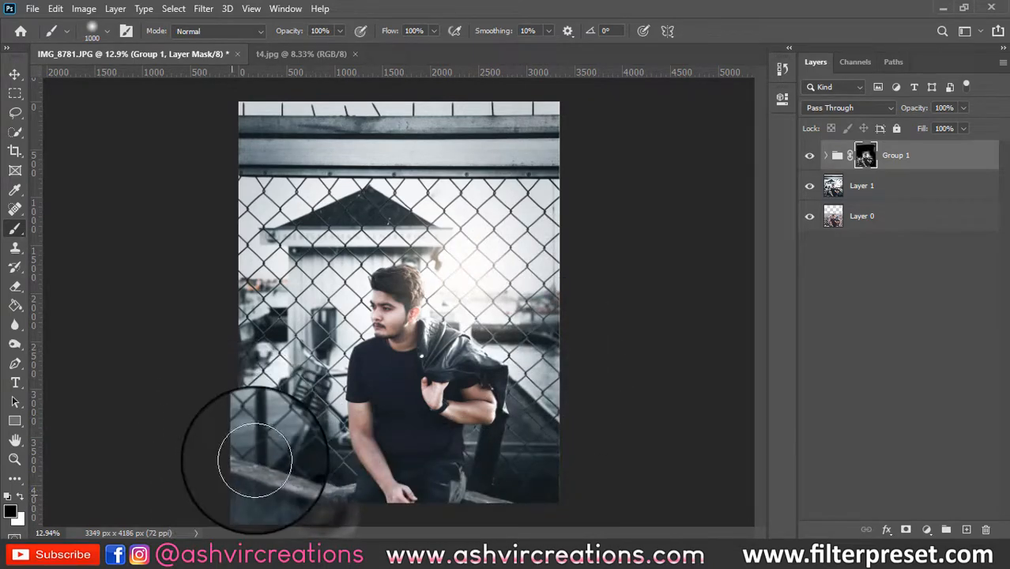
- Touch up the group's mask around the man's head and face with black, reducing the brush to 200 px
{"action": "scroll", "coordinate": [254, 458], "scroll_direction": "up", "scroll_amount": 5}
{"action": "key", "text": "bracketleft"}
{"action": "key", "text": "bracketleft"}
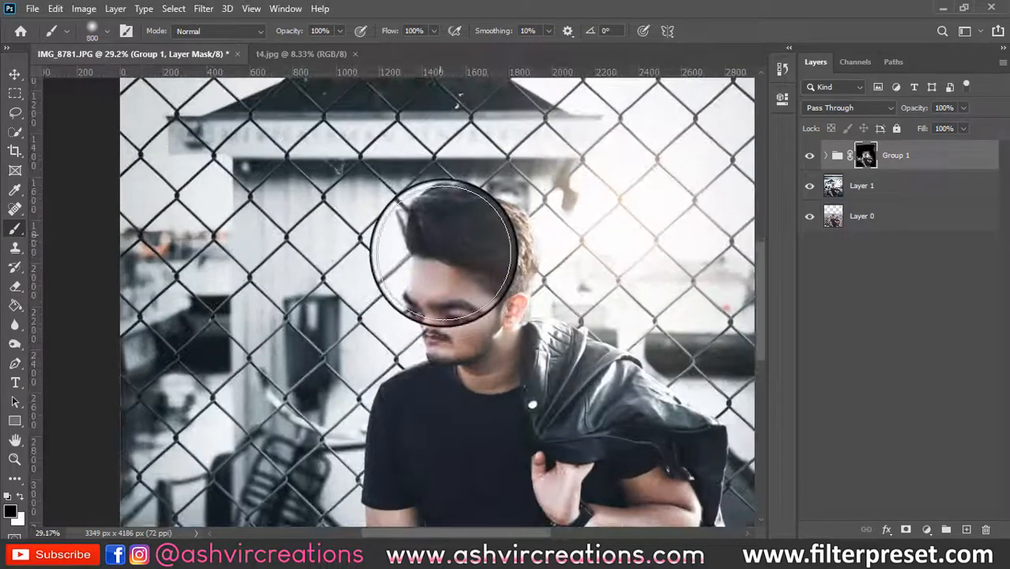
{"action": "scroll", "coordinate": [443, 253], "scroll_direction": "up", "scroll_amount": 3}
{"action": "key", "text": "bracketleft"}
{"action": "key", "text": "bracketleft"}
{"action": "key", "text": "bracketleft"}
{"action": "key", "text": "bracketleft"}
{"action": "key", "text": "bracketleft"}
{"action": "scroll", "coordinate": [424, 336], "scroll_direction": "up", "scroll_amount": 3}
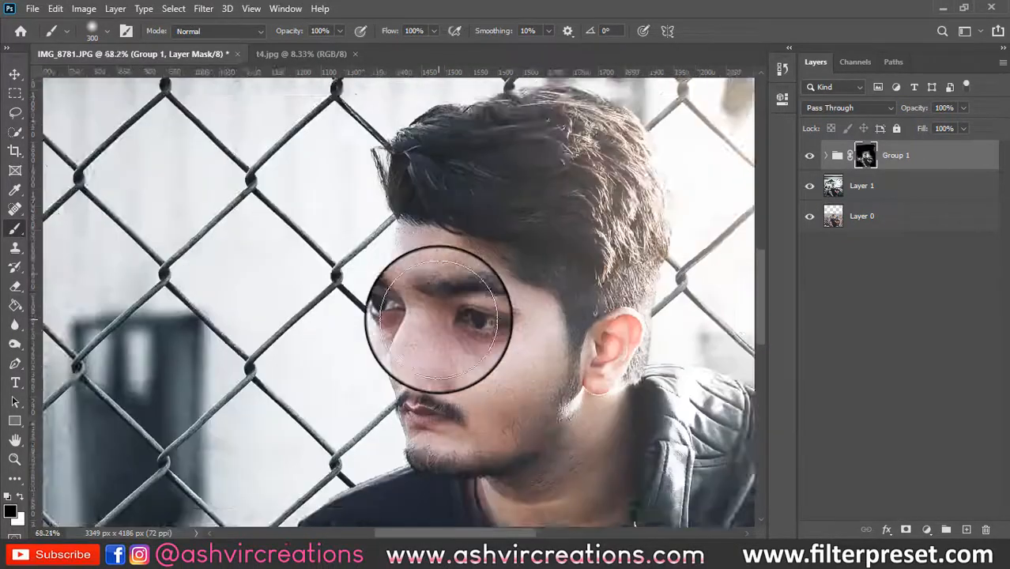
{"action": "key", "text": "bracketleft"}
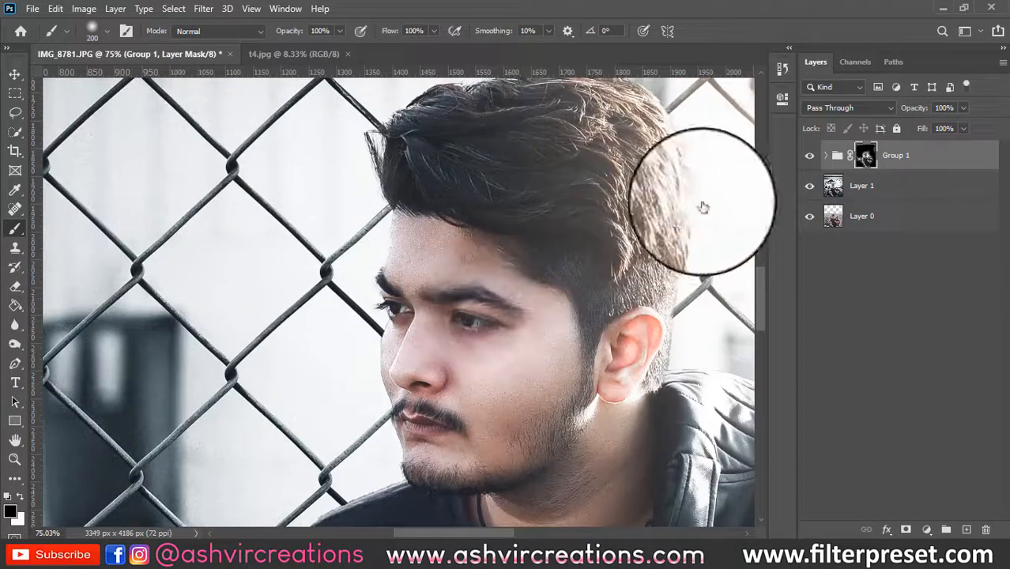
- Compare the man's face and hair with and without the masked dodge-and-burn group
{"action": "left_click", "coordinate": [810, 156]}
{"action": "left_click", "coordinate": [809, 156]}
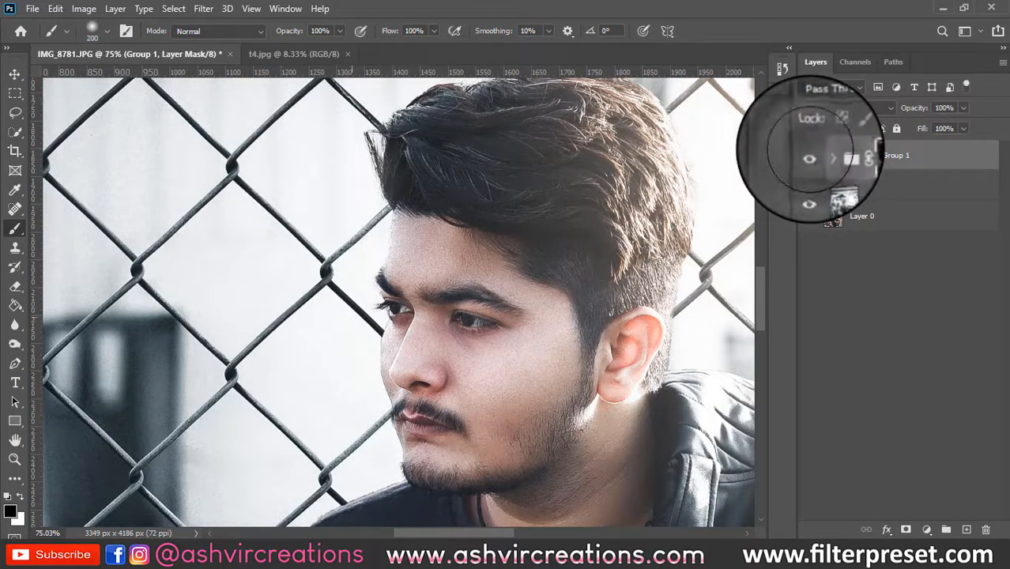
{"action": "left_click", "coordinate": [809, 156]}
{"action": "left_click", "coordinate": [809, 156]}
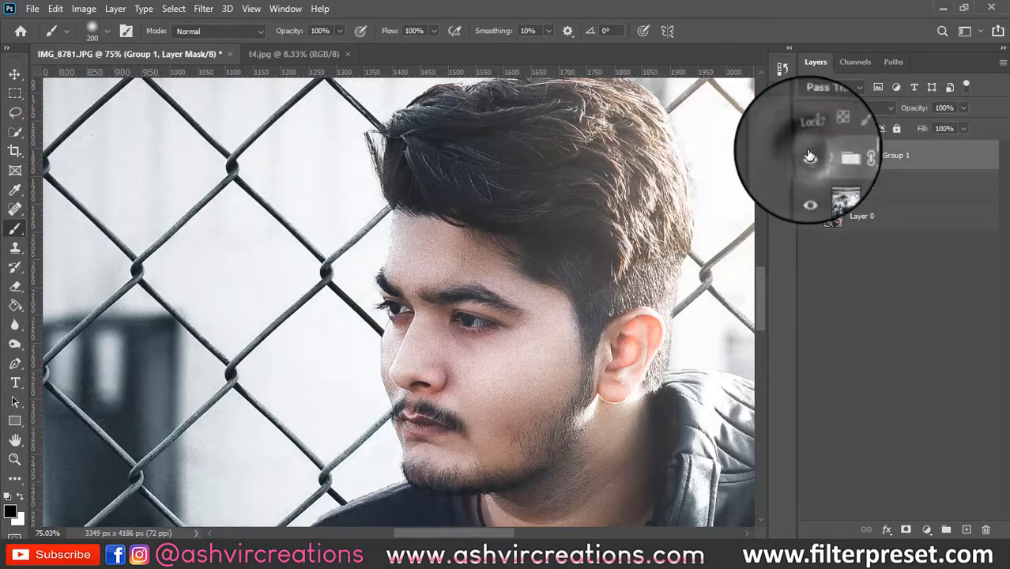
{"action": "left_click", "coordinate": [809, 157]}
{"action": "left_click", "coordinate": [809, 156]}
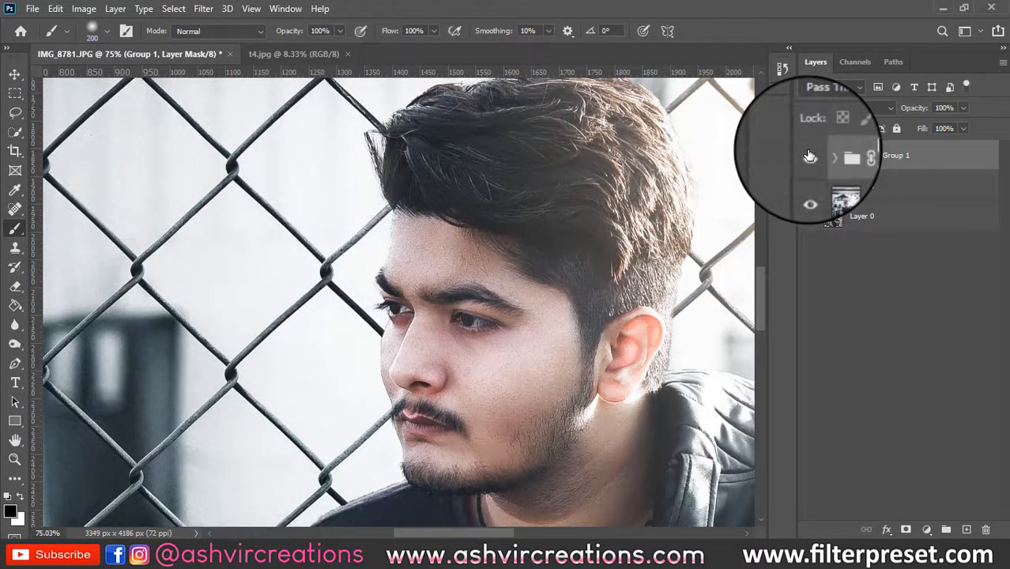
{"action": "scroll", "coordinate": [565, 268], "scroll_direction": "down", "scroll_amount": 5}
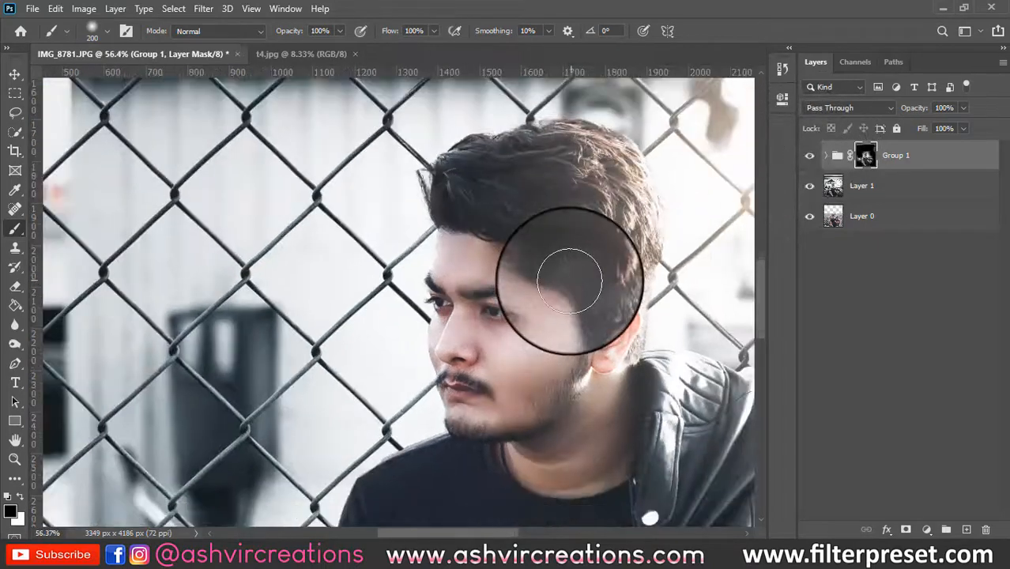
{"action": "scroll", "coordinate": [570, 280], "scroll_direction": "down", "scroll_amount": 4}
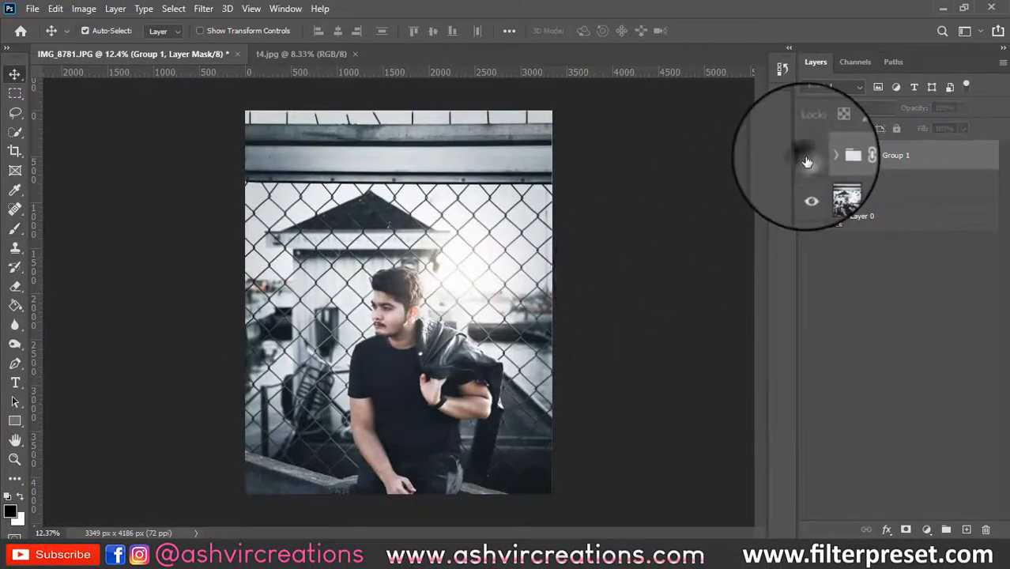
- Merge the dodge-and-burn group with Layer 1 into a single layer
{"action": "left_click", "coordinate": [835, 155]}
{"action": "left_click", "coordinate": [849, 183]}
{"action": "right_click", "coordinate": [884, 186]}
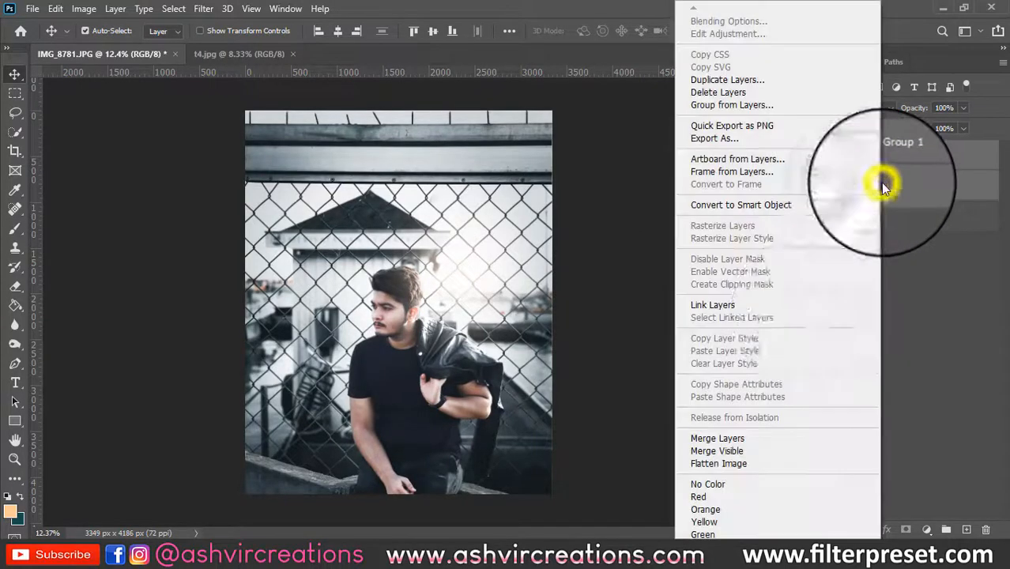
{"action": "left_click", "coordinate": [715, 438]}
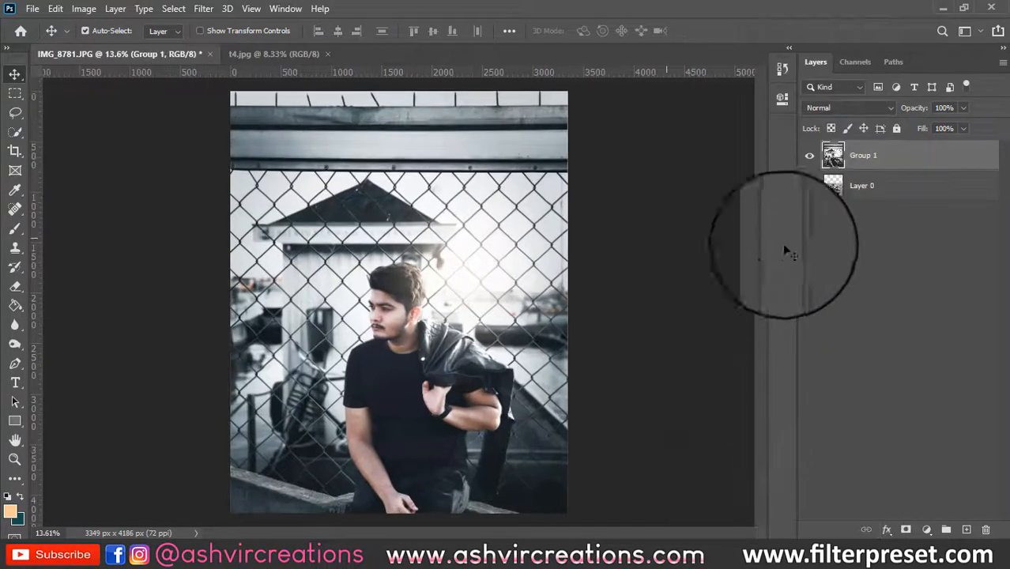
- Compare the finished composite with the original photo by toggling the merged layer's visibility
{"action": "left_click", "coordinate": [810, 155]}
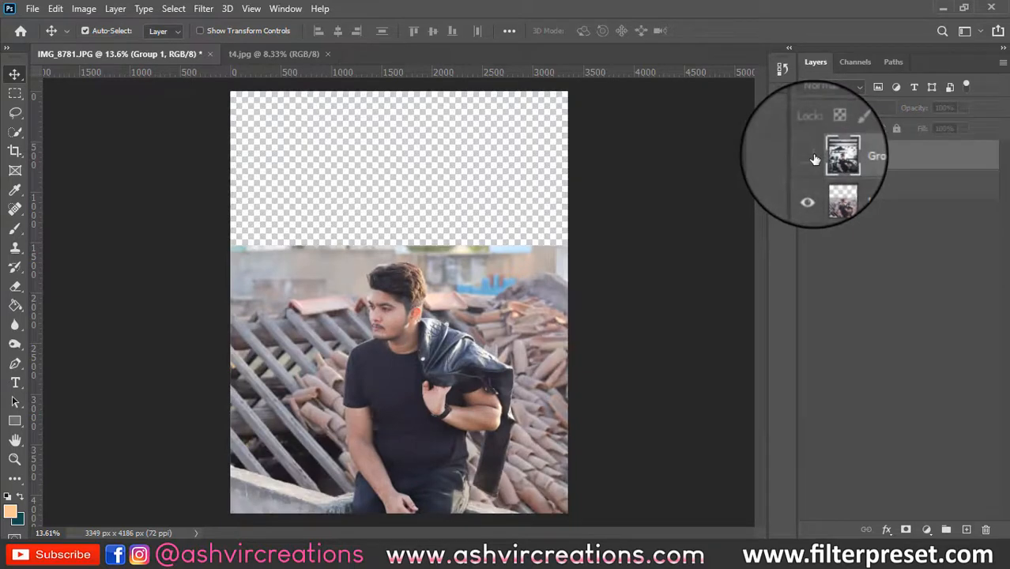
{"action": "left_click", "coordinate": [814, 159]}
{"action": "left_click", "coordinate": [815, 159]}
{"action": "left_click", "coordinate": [815, 159]}
{"action": "left_click", "coordinate": [817, 160]}
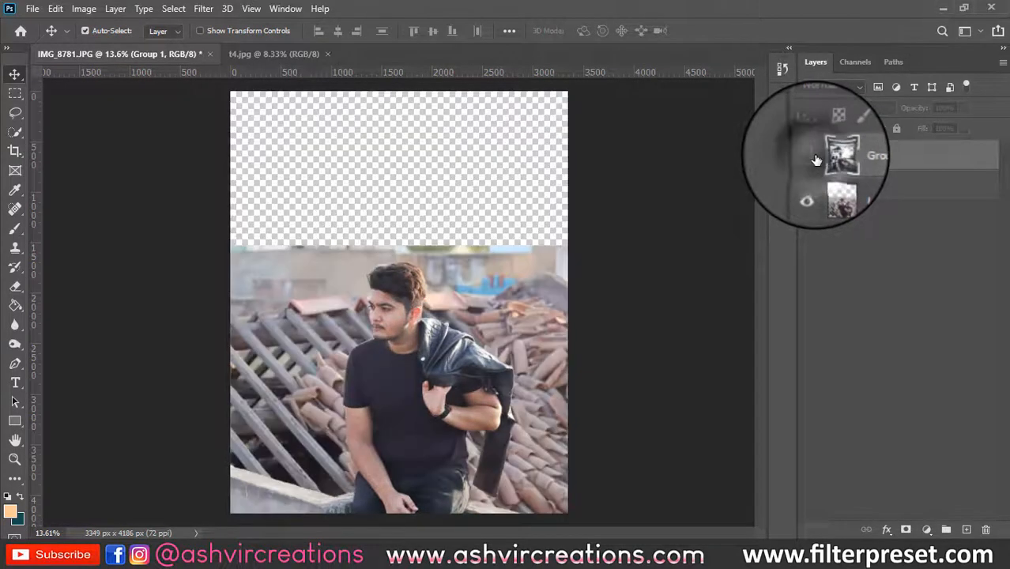
{"action": "left_click", "coordinate": [817, 160]}
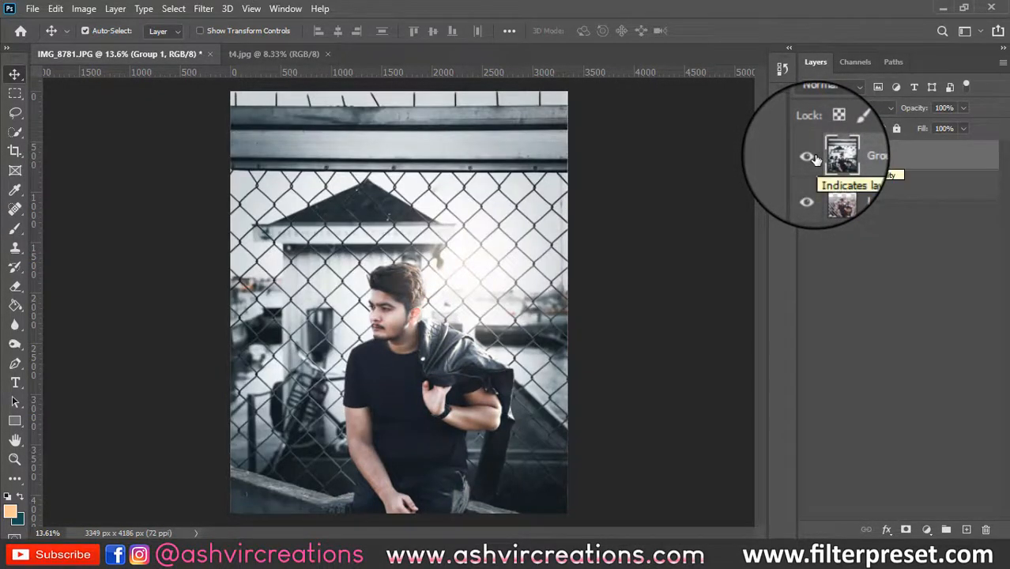
{"action": "left_click", "coordinate": [809, 160]}
{"action": "left_click", "coordinate": [810, 161]}
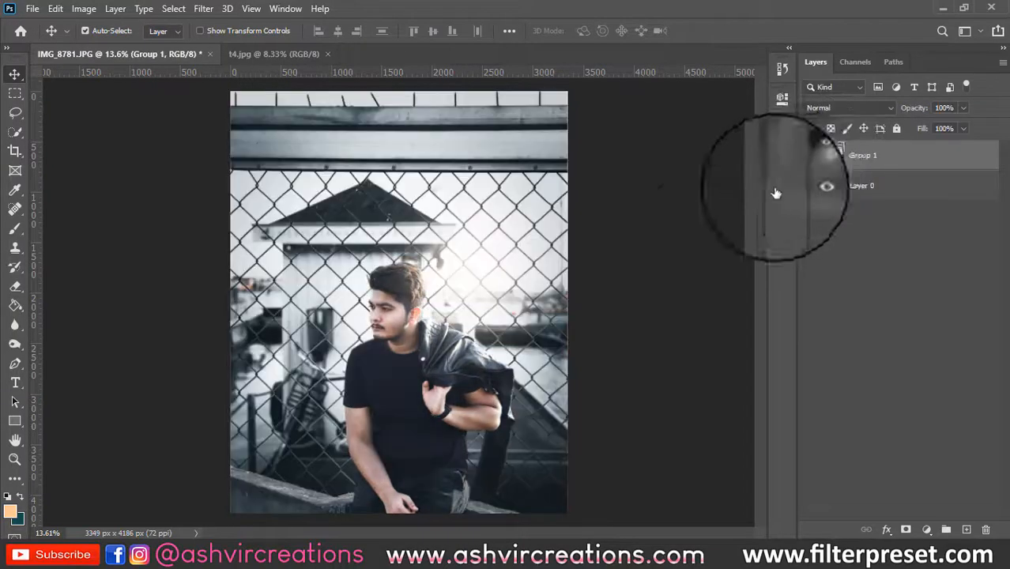
{"action": "scroll", "coordinate": [699, 254], "scroll_direction": "down", "scroll_amount": 1}
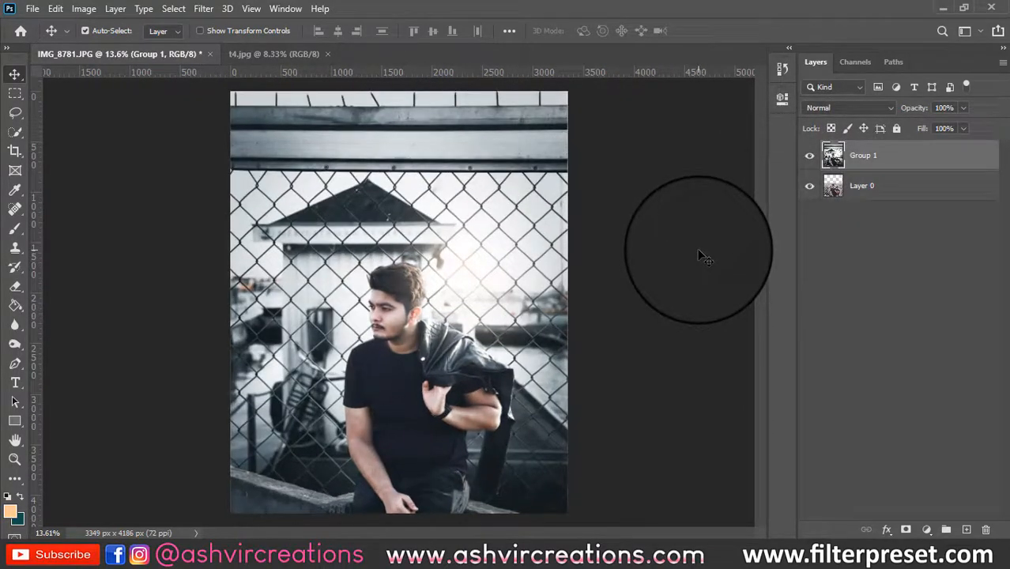
- Examine the man closer in the before and after versions, then review the whole composite
{"action": "scroll", "coordinate": [704, 257], "scroll_direction": "up", "scroll_amount": 3}
{"action": "left_click_drag", "start_coordinate": [595, 349], "coordinate": [733, 289]}
{"action": "scroll", "coordinate": [733, 289], "scroll_direction": "down", "scroll_amount": 1}
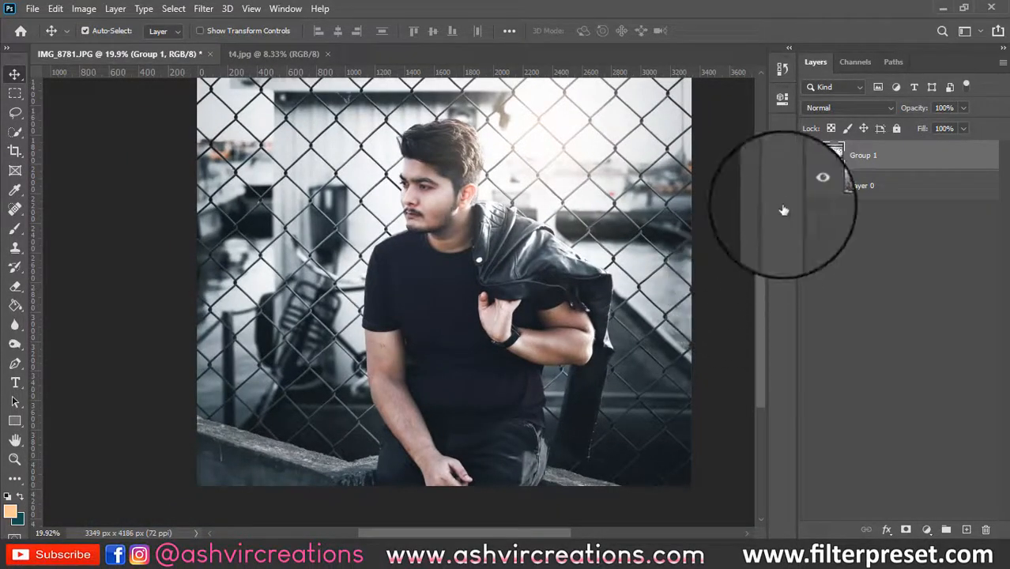
{"action": "left_click", "coordinate": [809, 155]}
{"action": "left_click", "coordinate": [809, 155]}
{"action": "scroll", "coordinate": [749, 245], "scroll_direction": "down", "scroll_amount": 3}
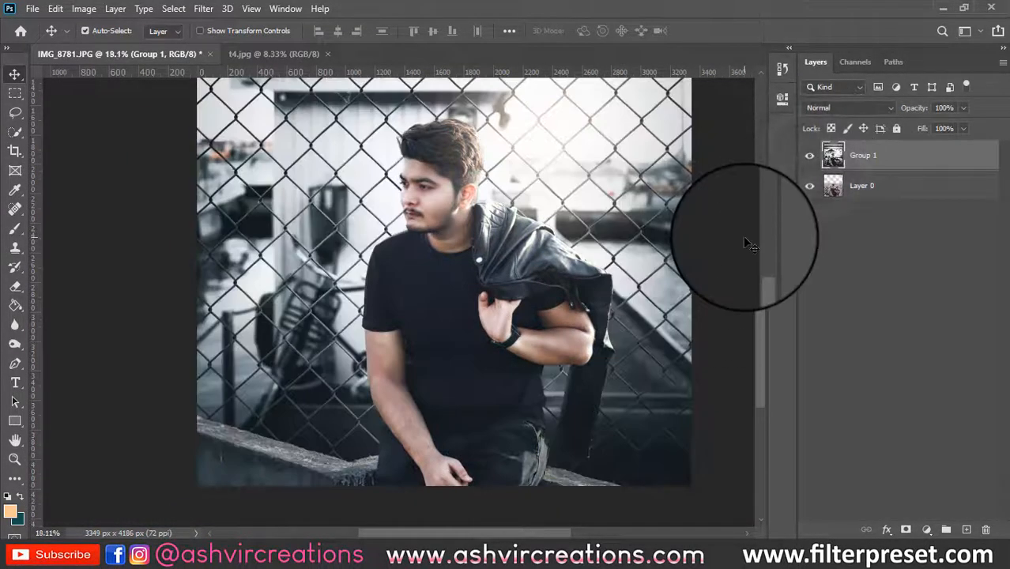
{"action": "scroll", "coordinate": [749, 245], "scroll_direction": "up", "scroll_amount": 1}
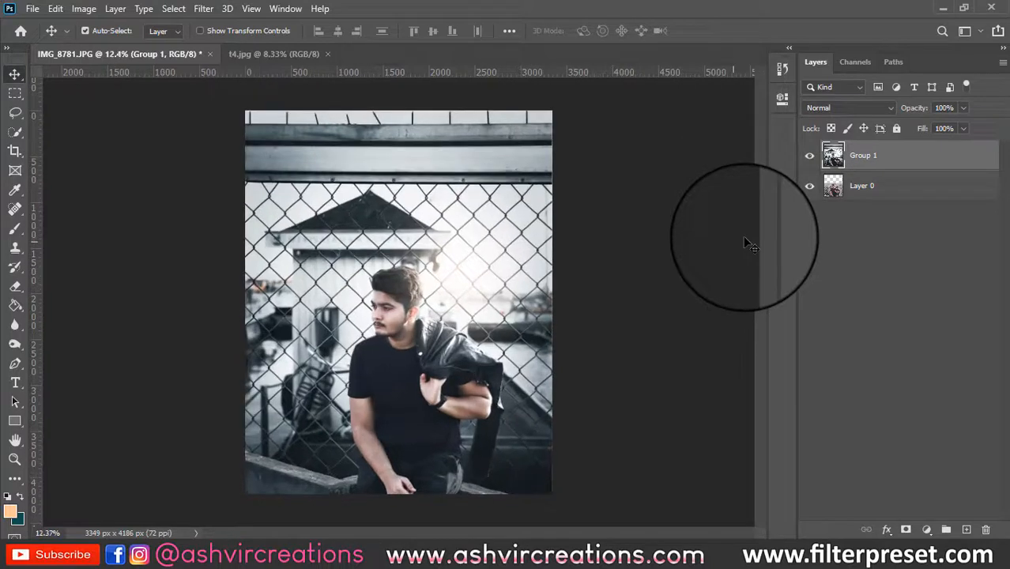